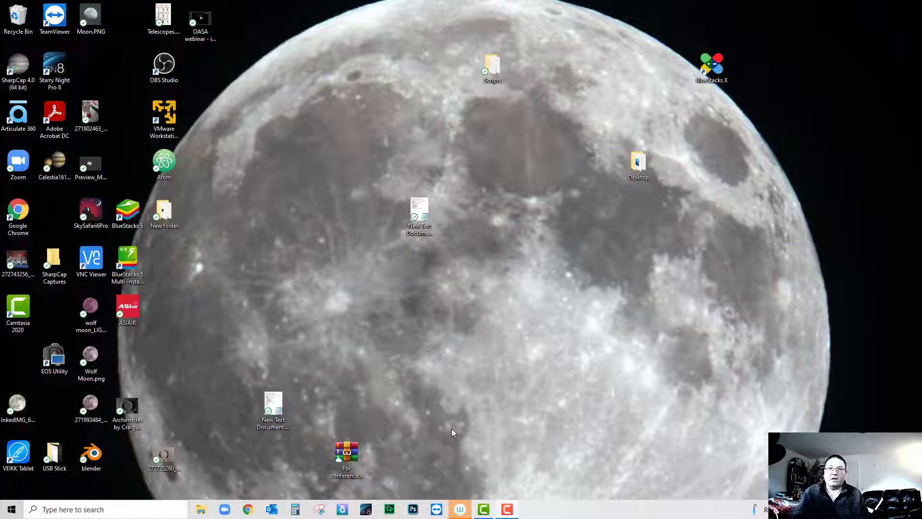
- Launch VNC Viewer, select the saved 192.168.1.179 connection, then switch to Chrome
click(27, 216)
click(51, 208)
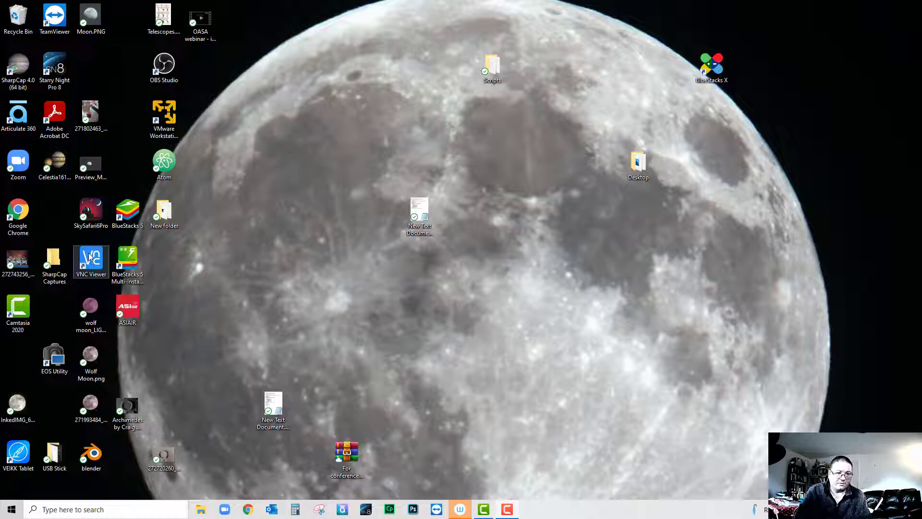
double_click(88, 265)
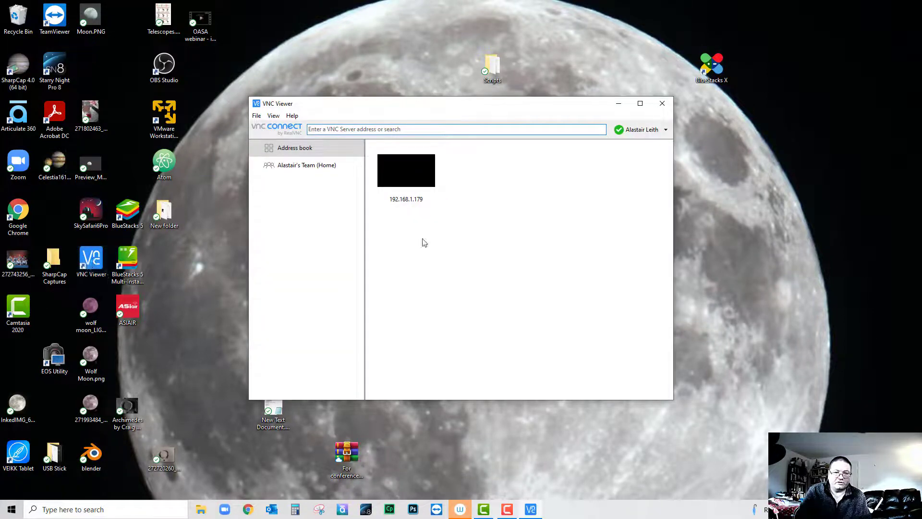
click(416, 186)
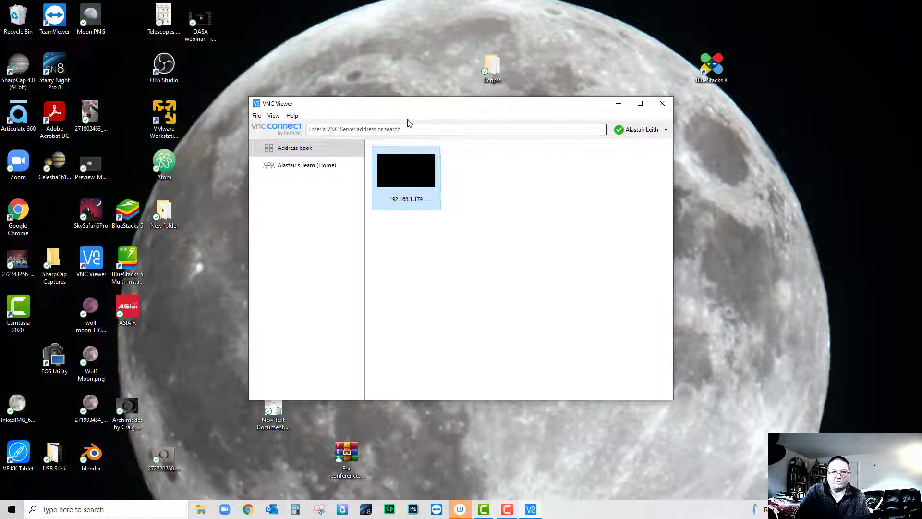
drag(422, 103, 430, 79)
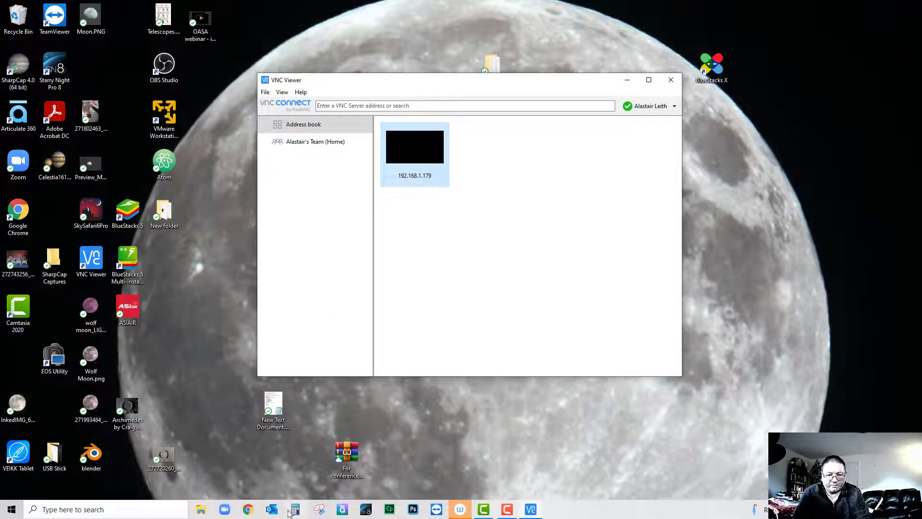
click(249, 510)
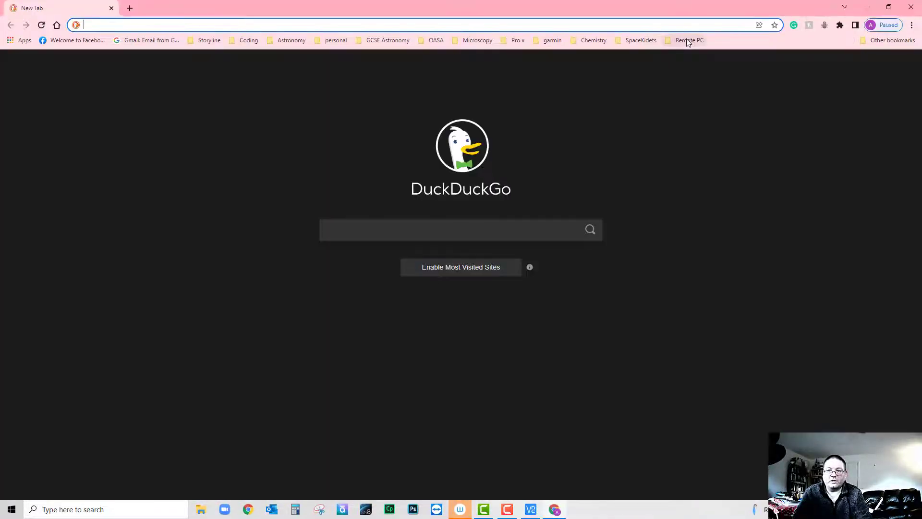
- Load the 'astroberry - noVNC' bookmark from Remote PC and highlight the 192.168.1.179 address
click(688, 41)
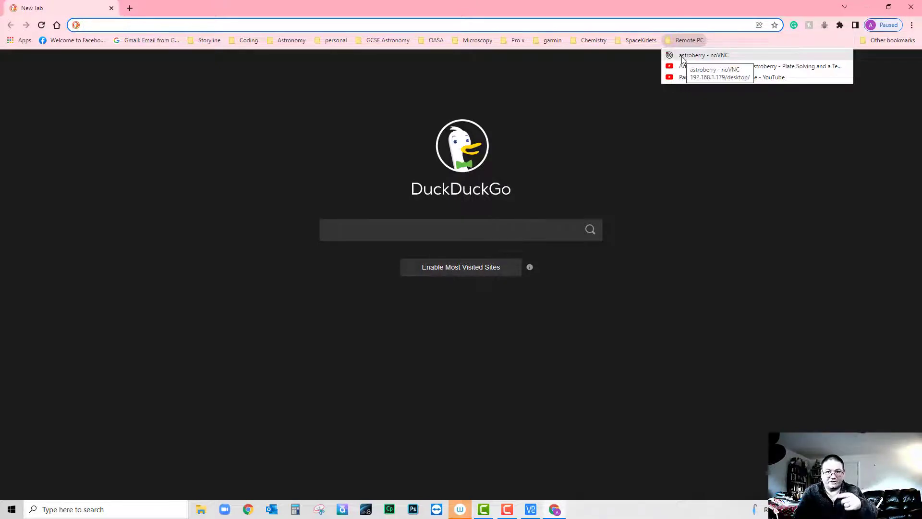
click(682, 56)
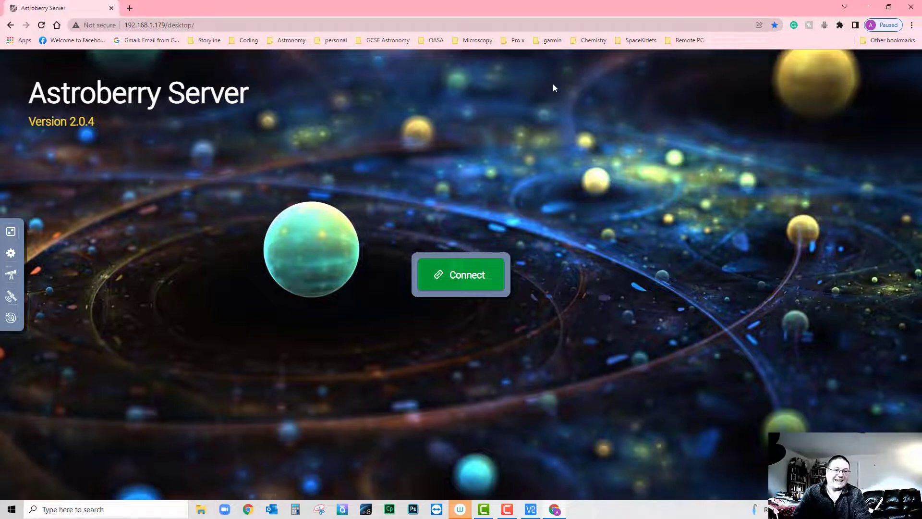
click(169, 26)
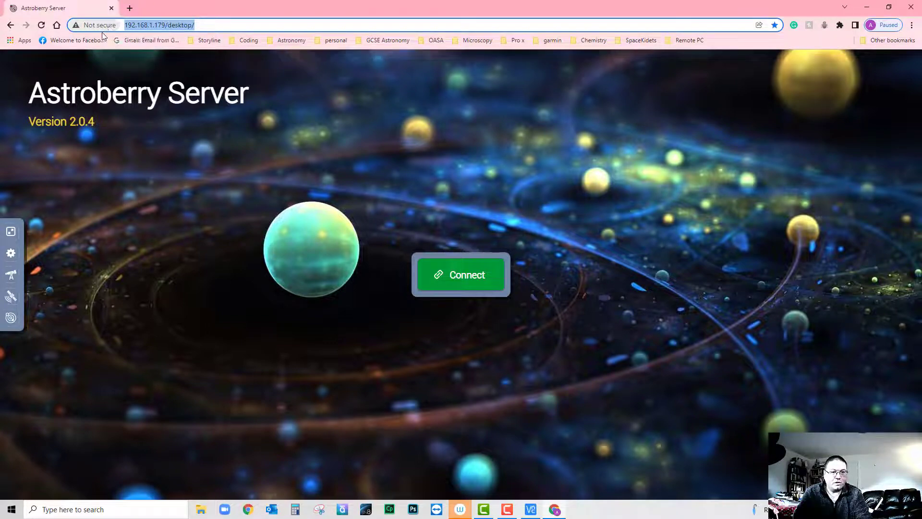
click(138, 25)
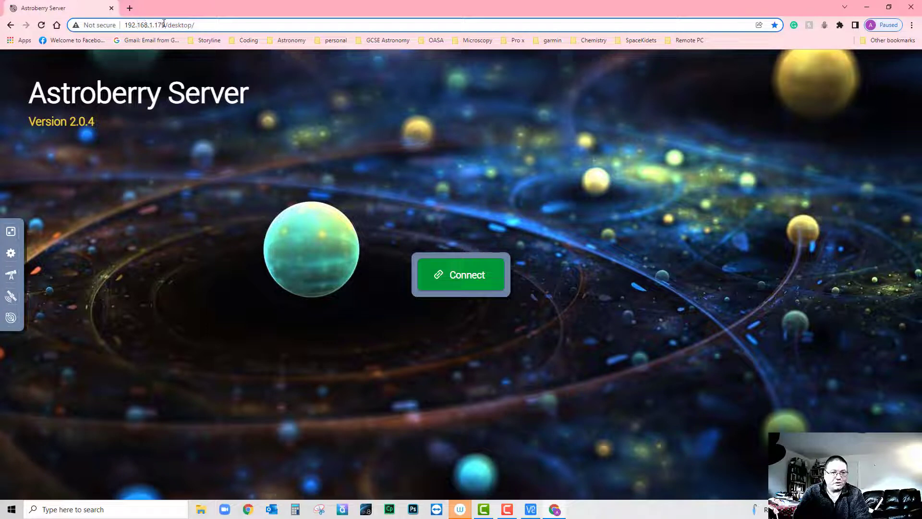
click(166, 25)
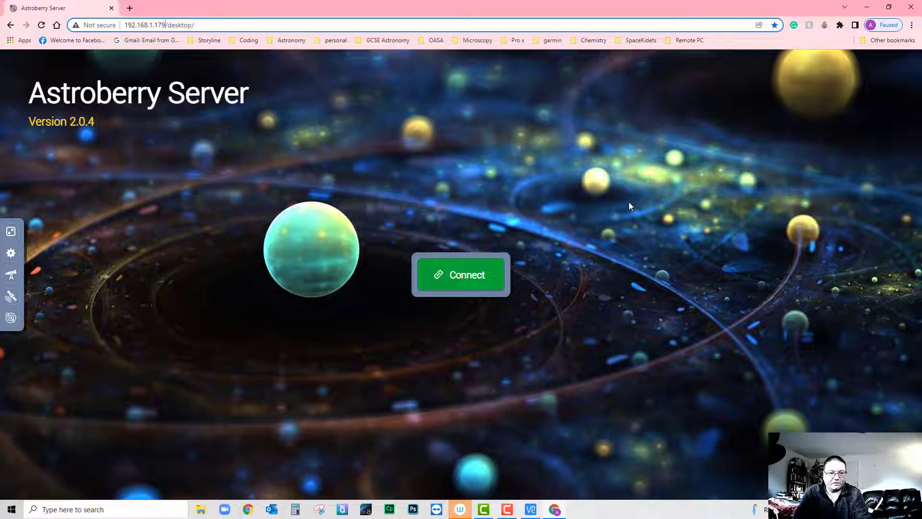
- Connect to the Astroberry desktop and log in with the session password
click(471, 275)
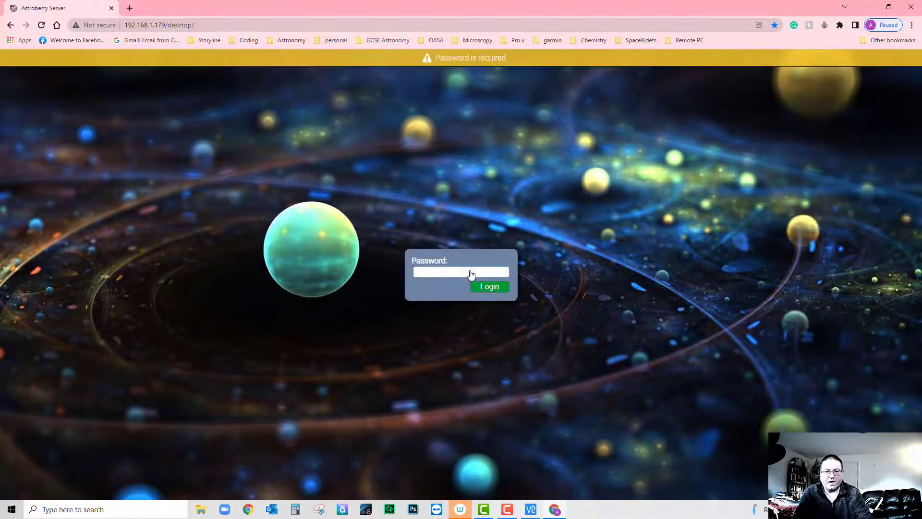
text(astro)
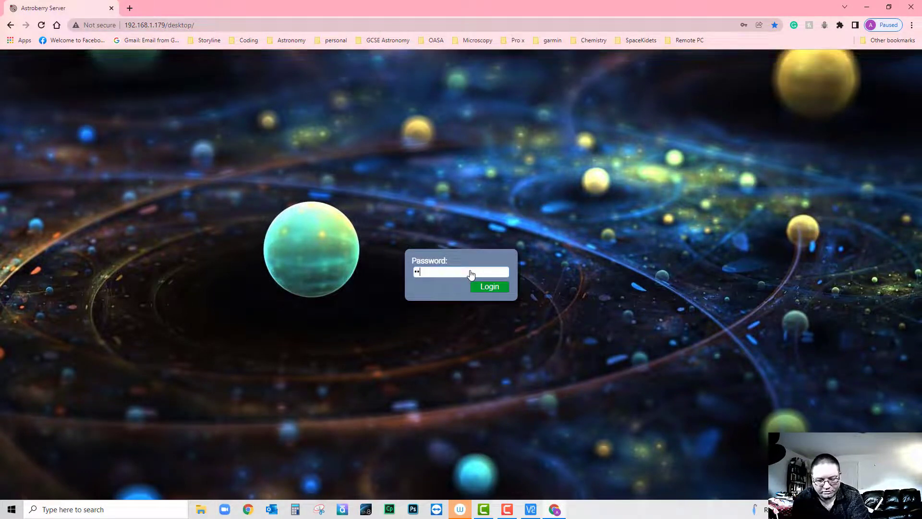
text(berry)
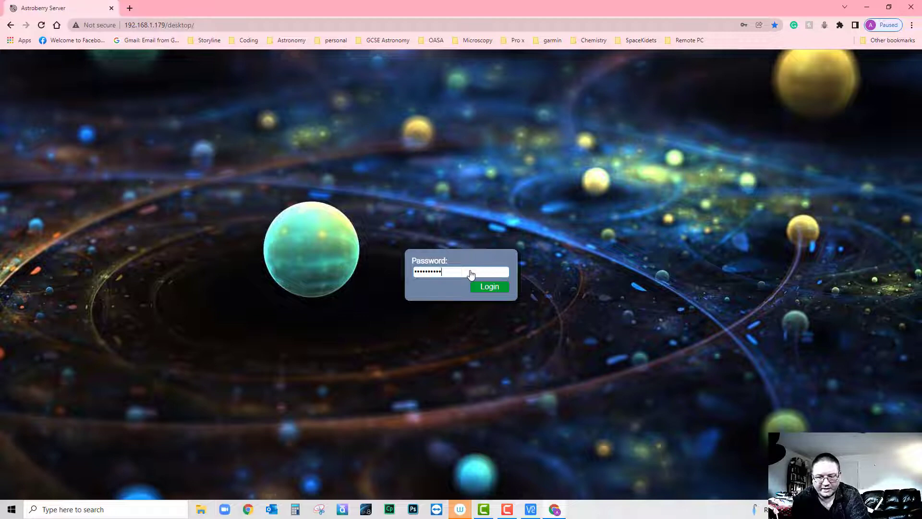
key(Return)
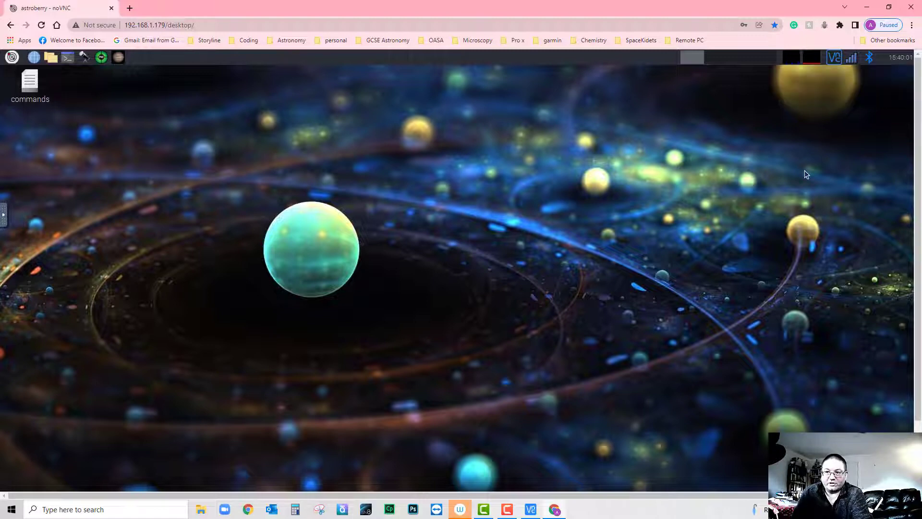
- Browse the Raspberry applications menu, then start KStars from the top-panel launcher
click(10, 58)
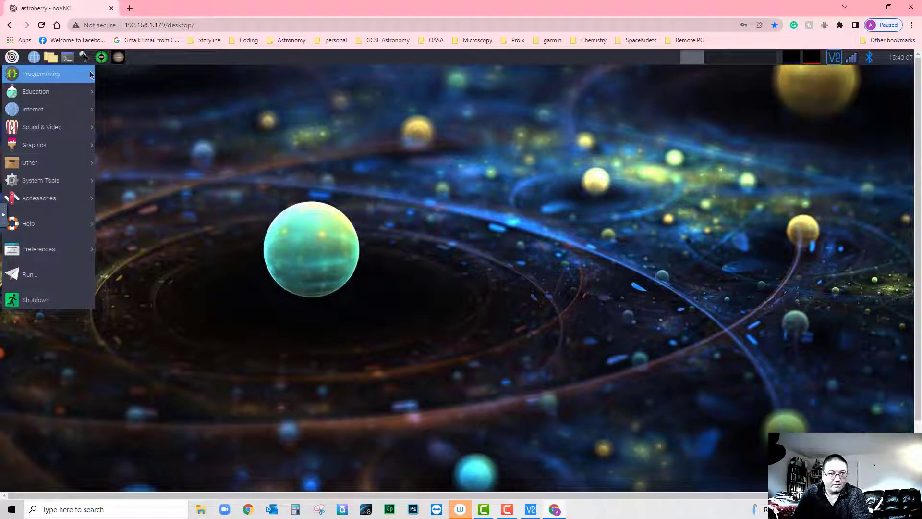
mouse_move(91, 75)
click(136, 140)
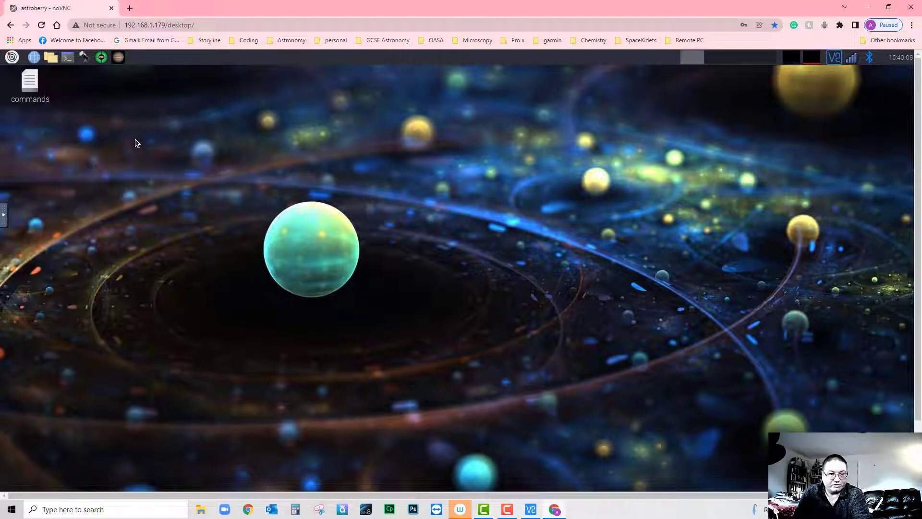
click(11, 57)
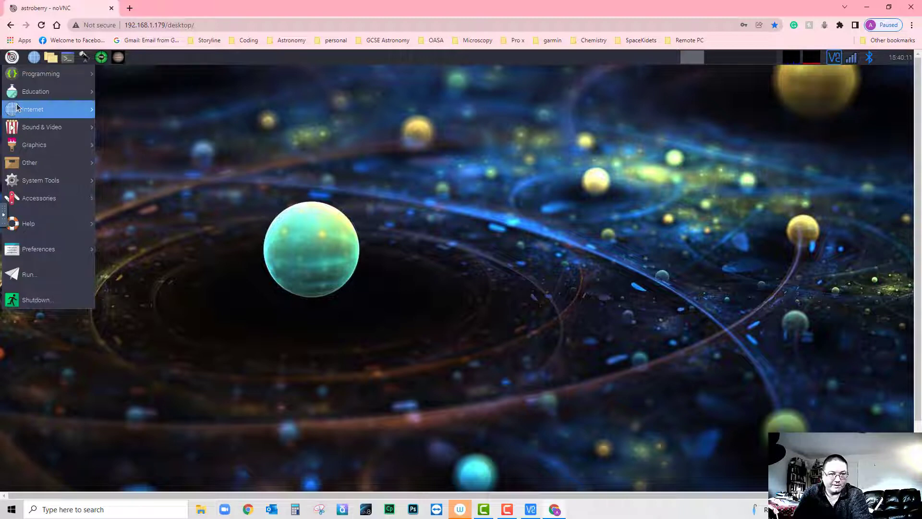
mouse_move(17, 109)
mouse_move(30, 93)
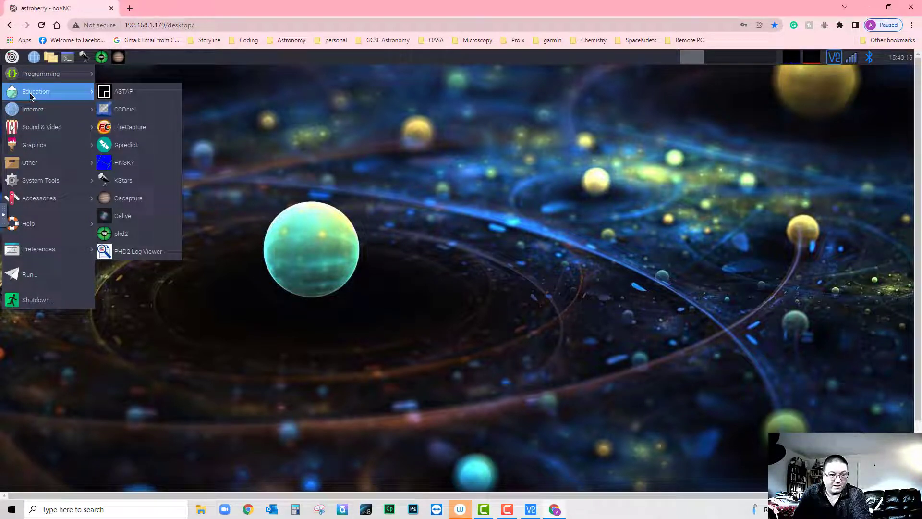
click(247, 114)
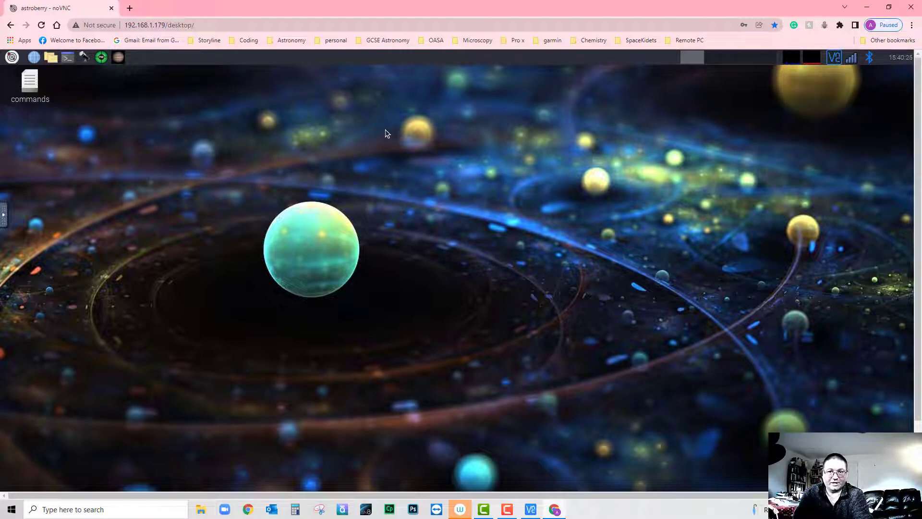
click(85, 60)
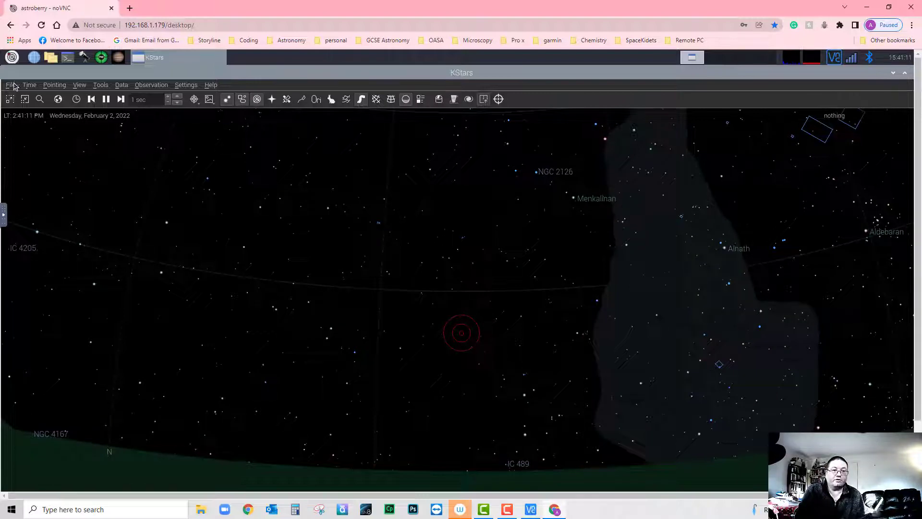
- Delete the Skywatcher_Test EVO_test telescope via Tools > Devices > List your Equipment
click(98, 85)
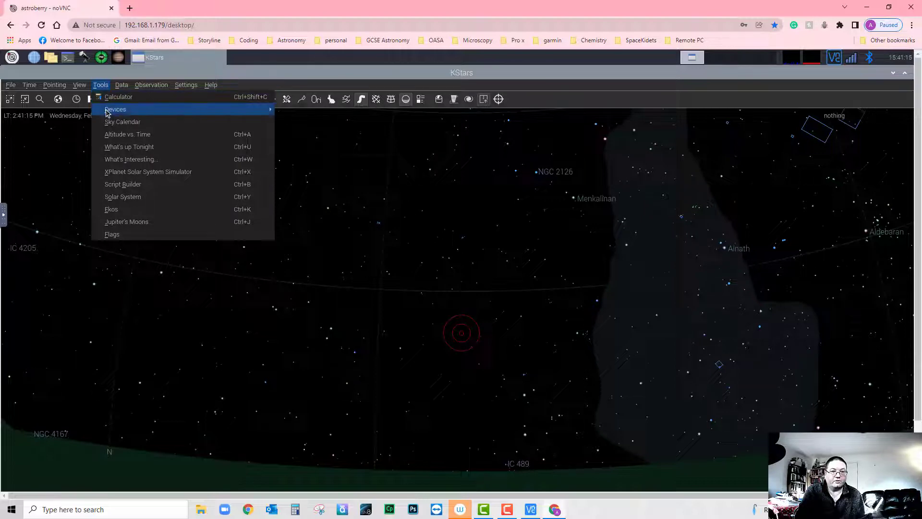
mouse_move(108, 113)
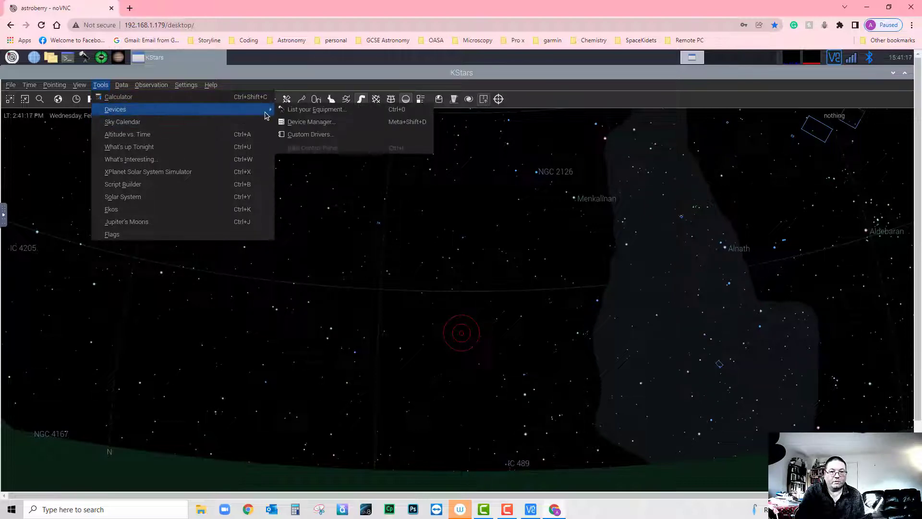
click(305, 110)
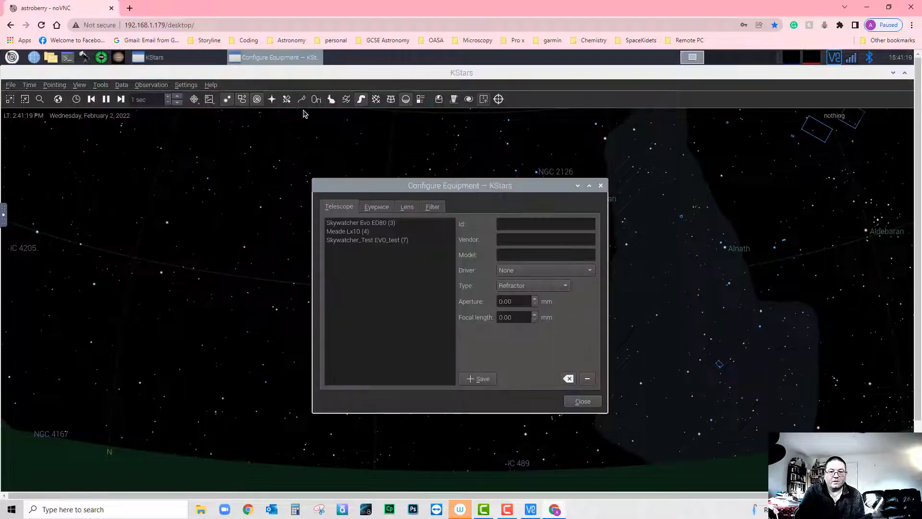
click(366, 224)
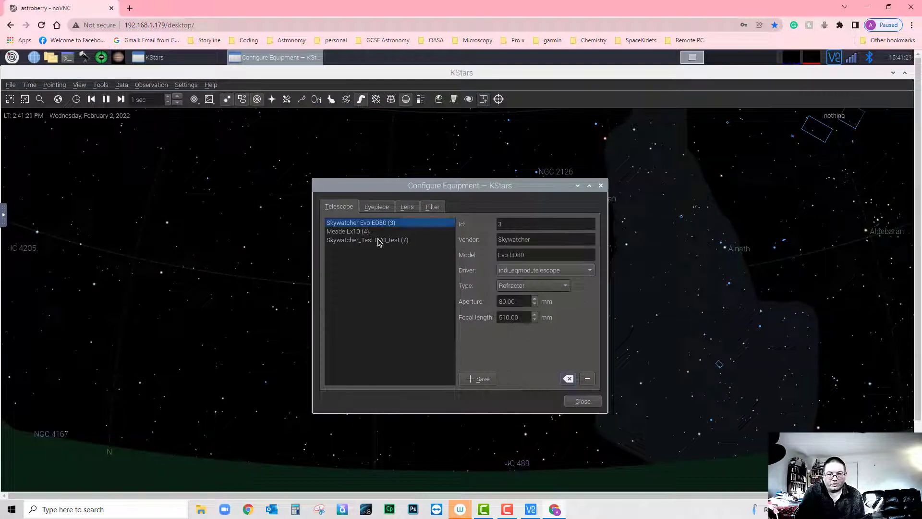
click(379, 240)
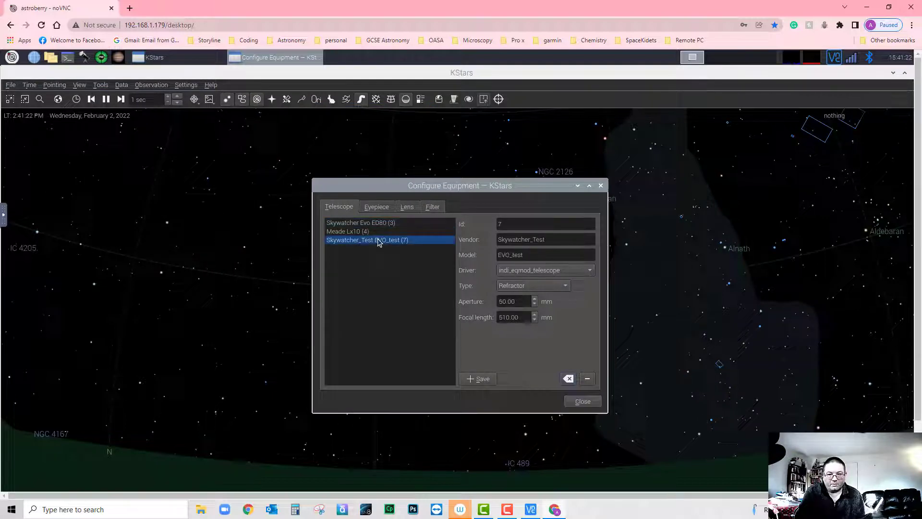
click(587, 379)
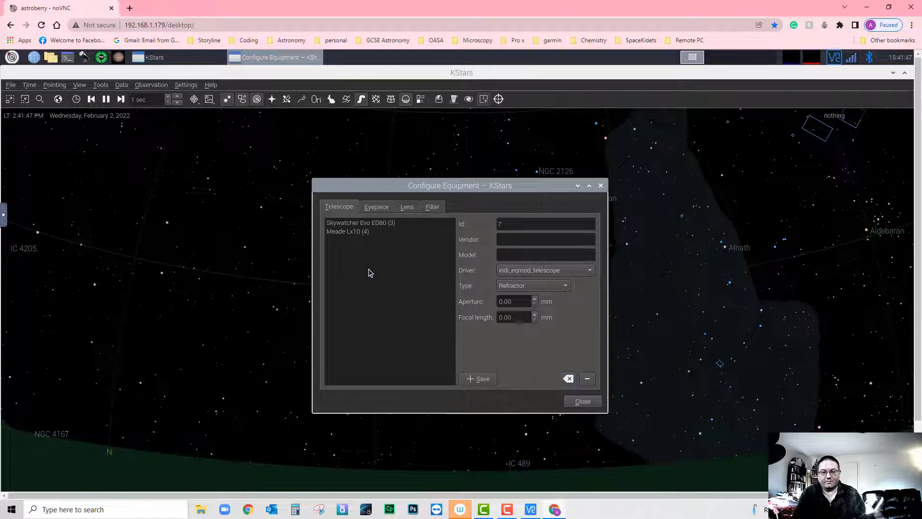
- Enter vendor Skywatcher and model Evo-Test, then close Configure Equipment without saving
click(539, 240)
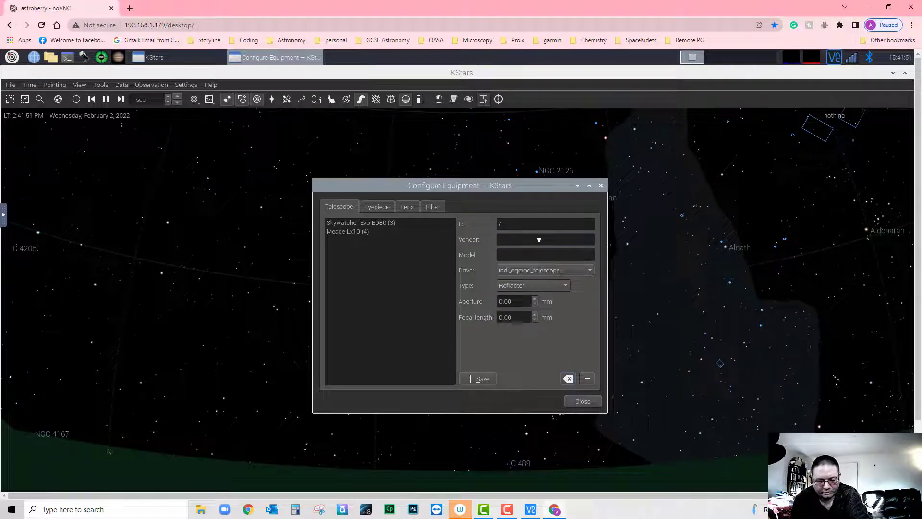
text(Skywatcher)
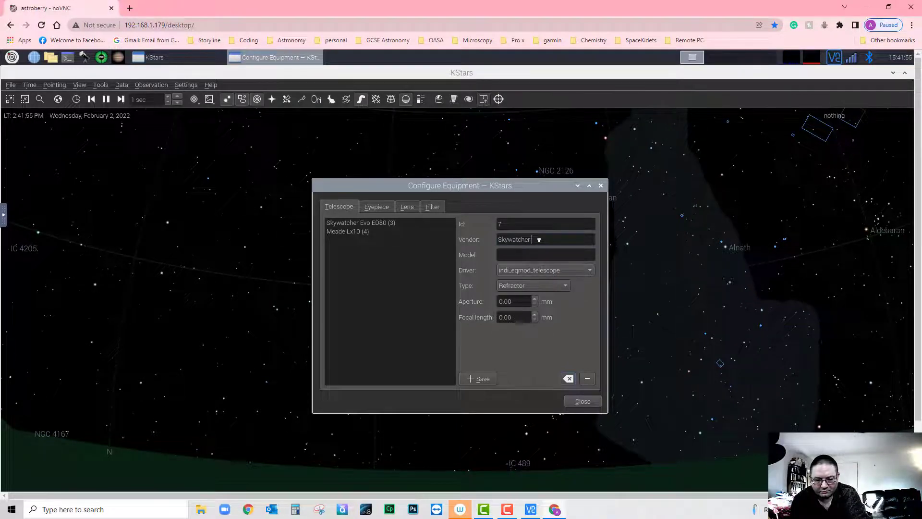
text( -te)
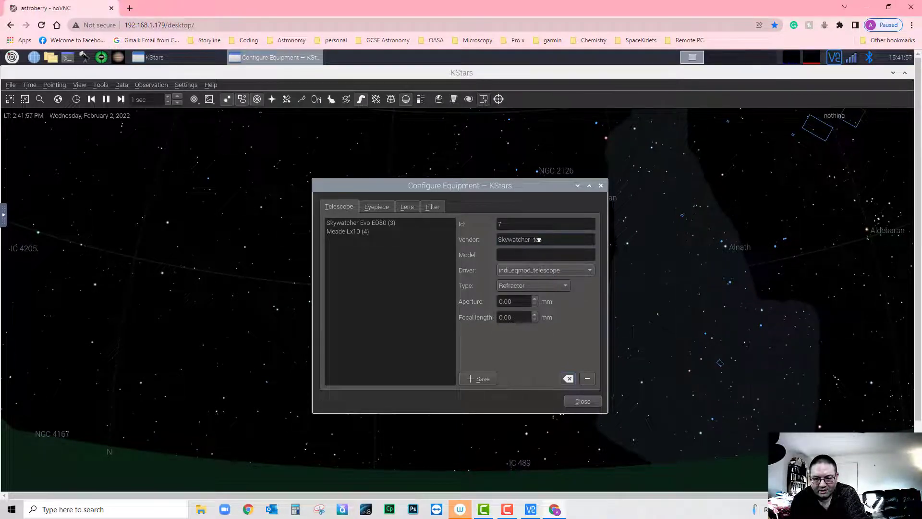
key(BackSpace)
key(BackSpace)
key(BackSpace)
key(BackSpace)
key(BackSpace)
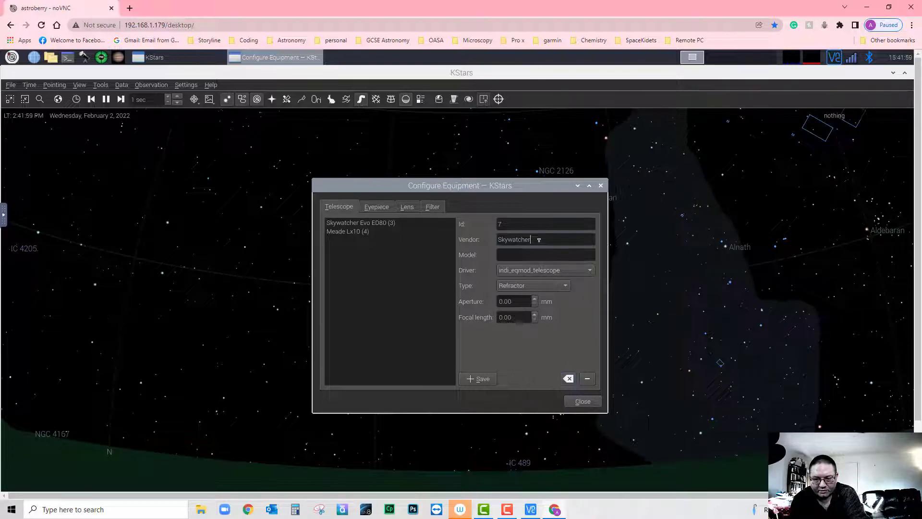
text(r)
key(Tab)
text(Evo)
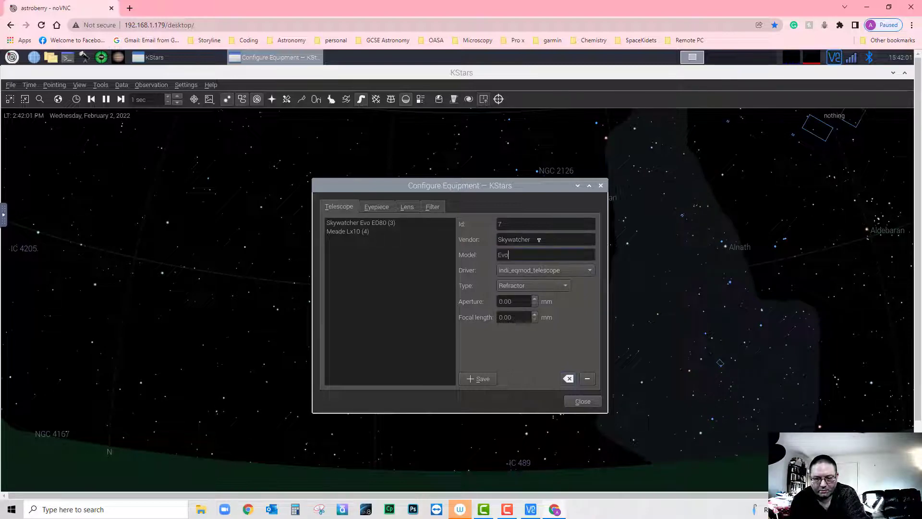
text(-Test)
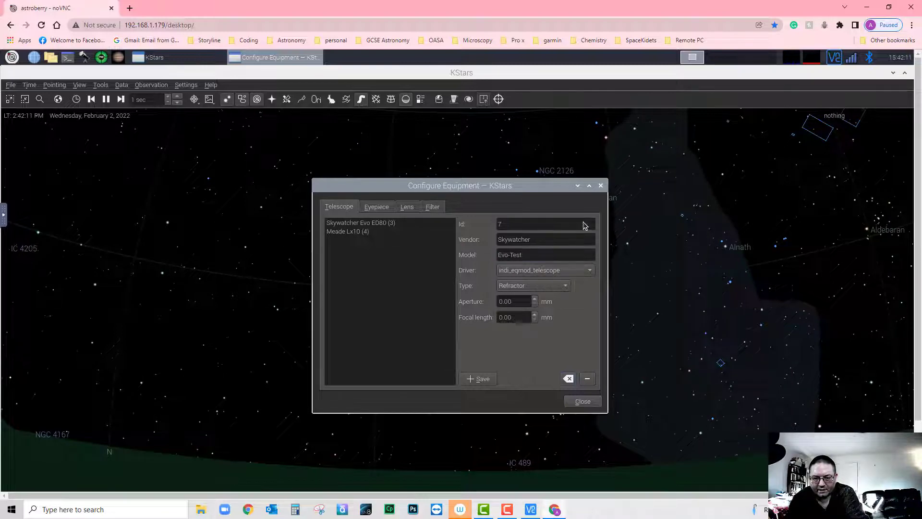
click(601, 186)
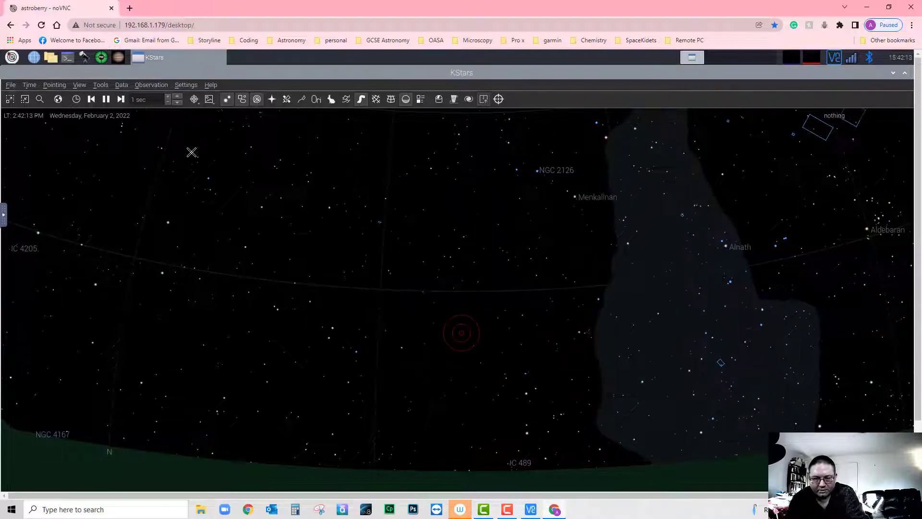
- Reopen List your Equipment and enter Skywatcher as the new telescope's vendor
click(97, 86)
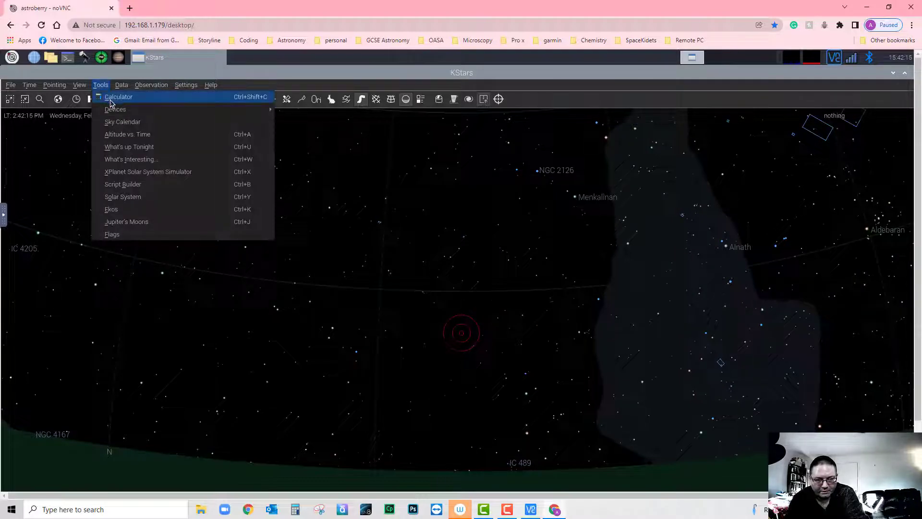
mouse_move(115, 109)
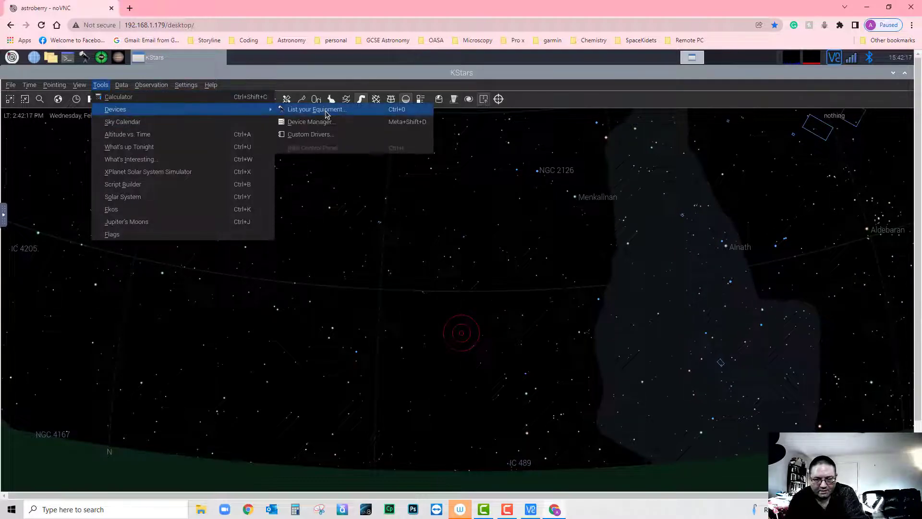
click(326, 110)
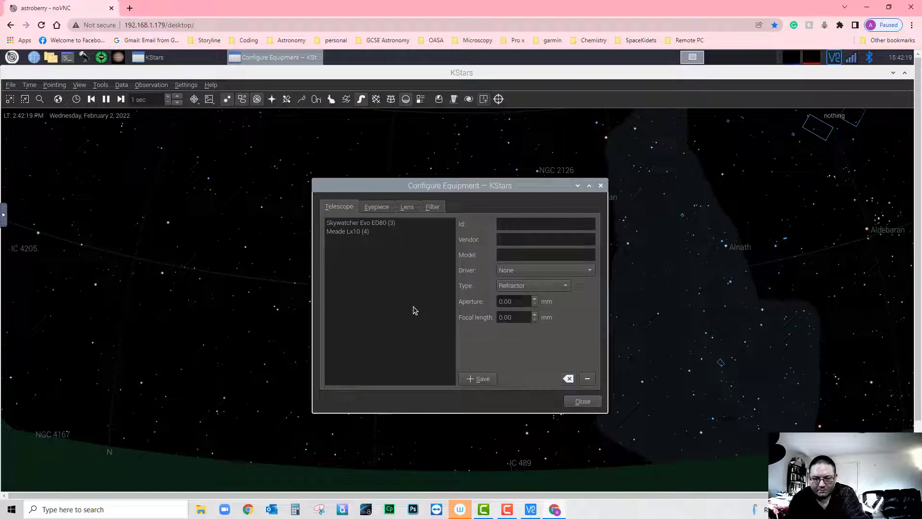
click(523, 239)
text(Skway)
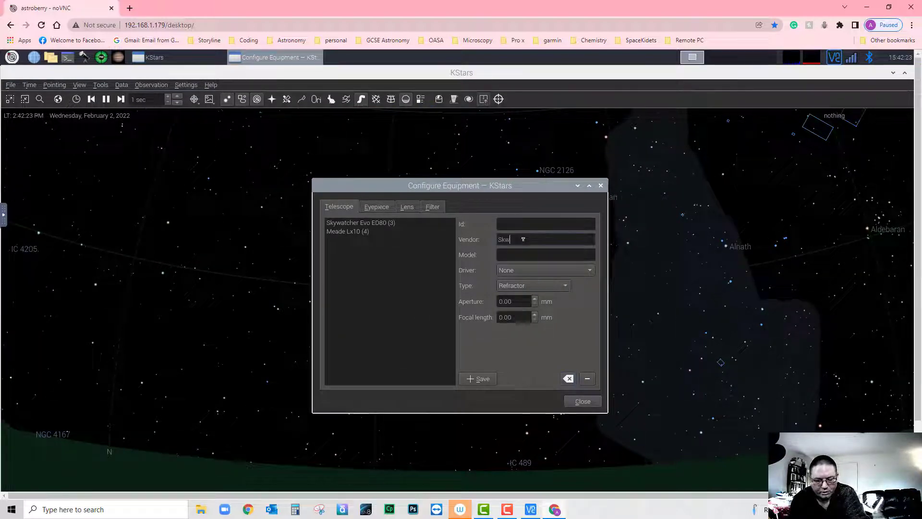
key(BackSpace)
key(BackSpace)
key(BackSpace)
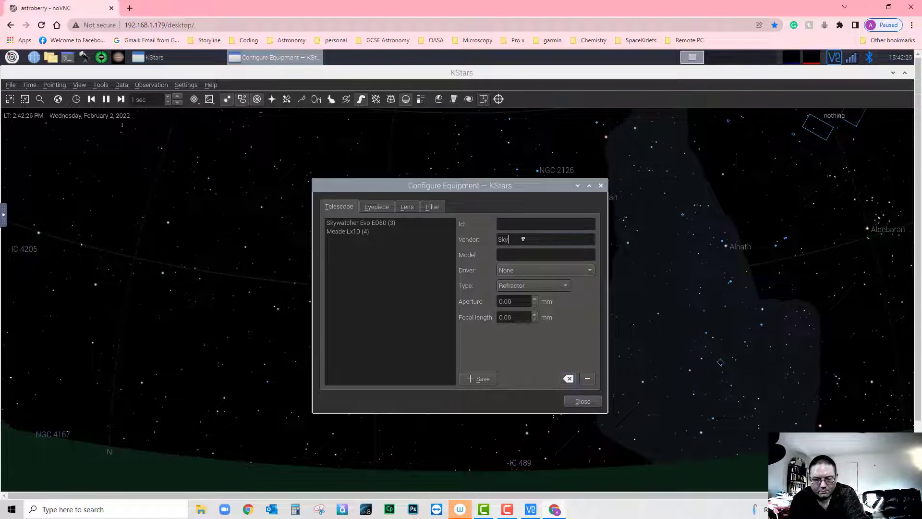
text(ywatcher)
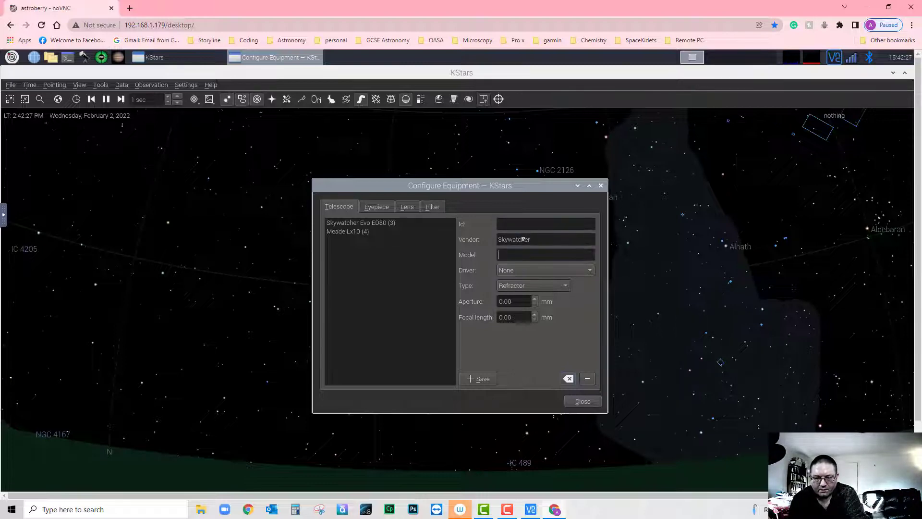
- Enter model ED80-test and keep the telescope type as Refractor
key(Tab)
text(ED)
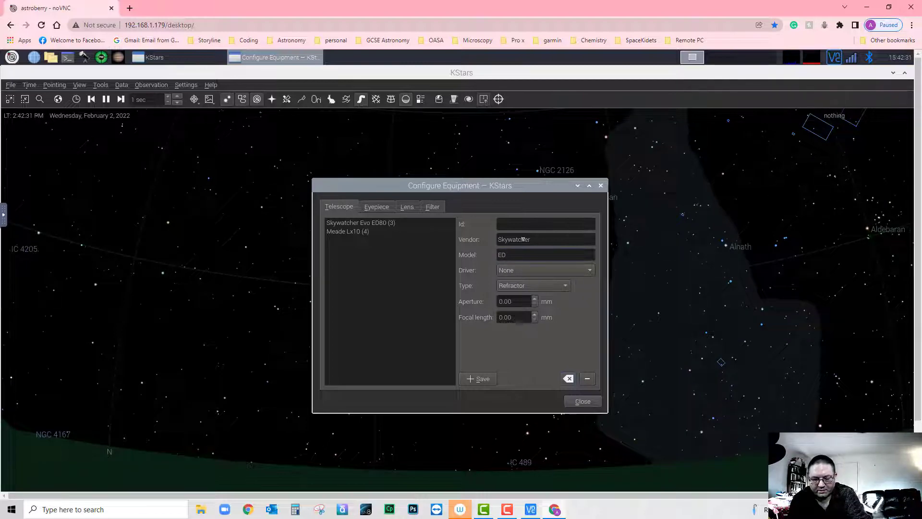
text(80)
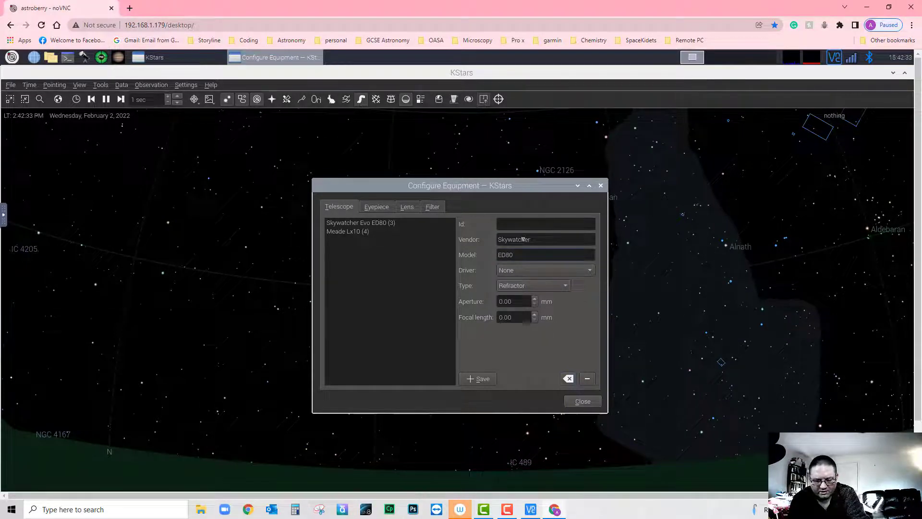
text(-80)
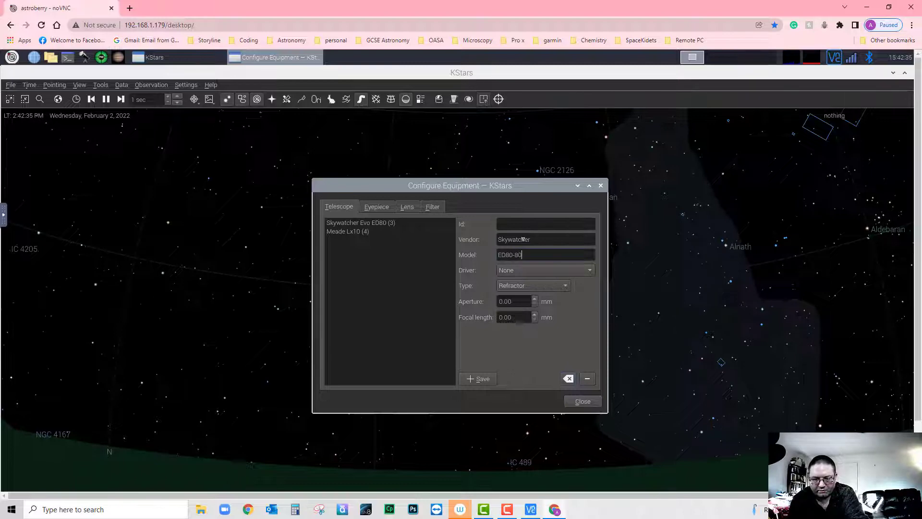
key(BackSpace)
key(BackSpace)
key(BackSpace)
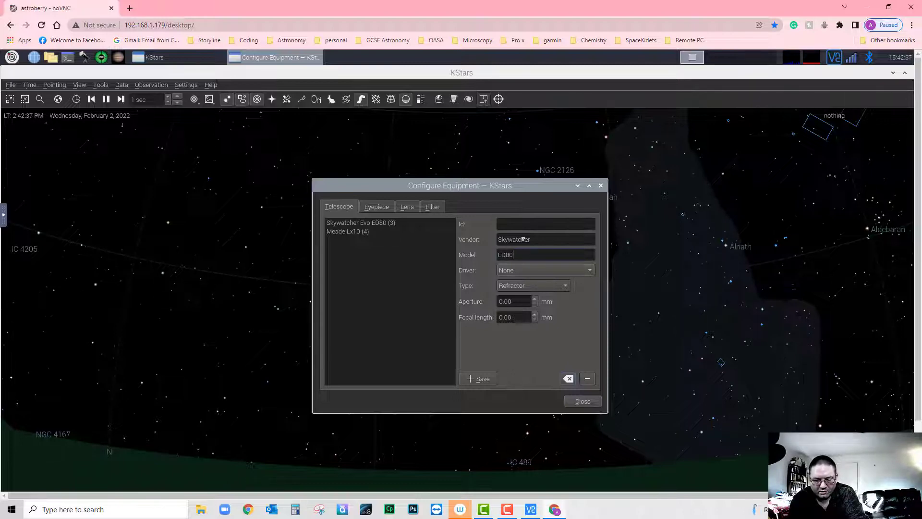
text(-test)
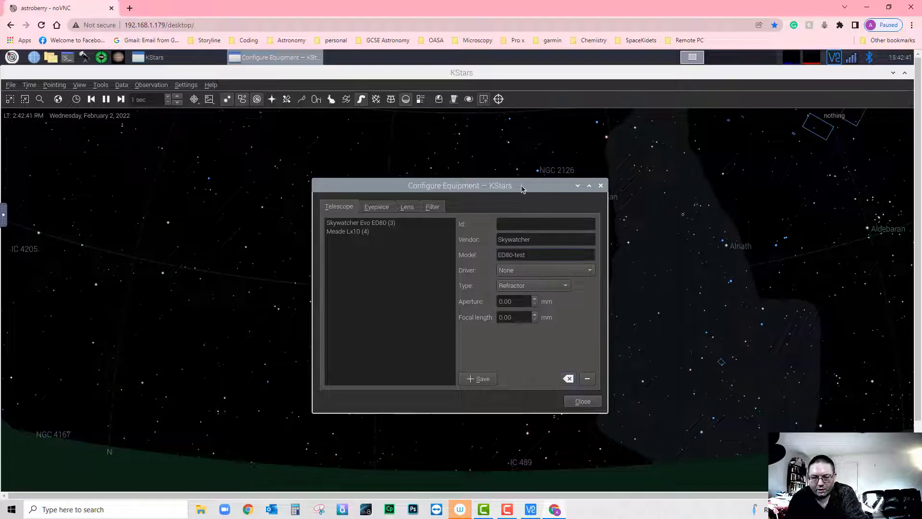
drag(523, 188, 443, 49)
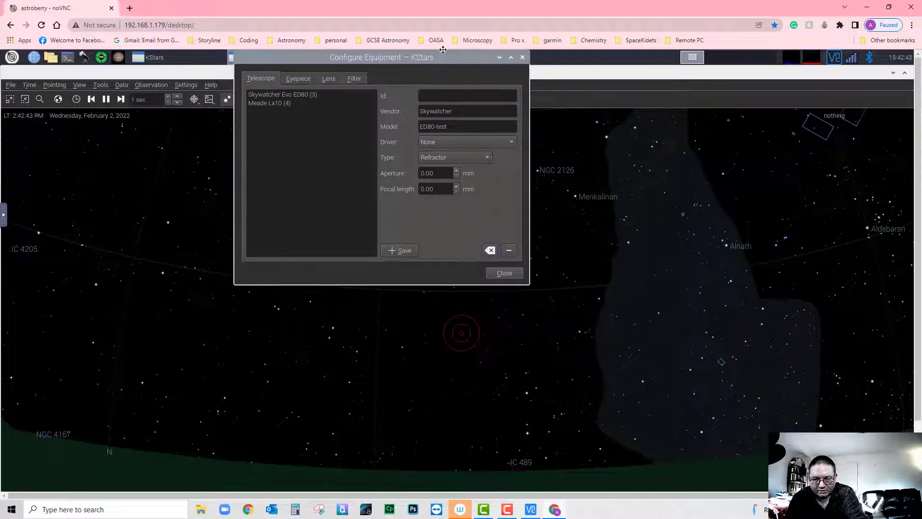
click(453, 158)
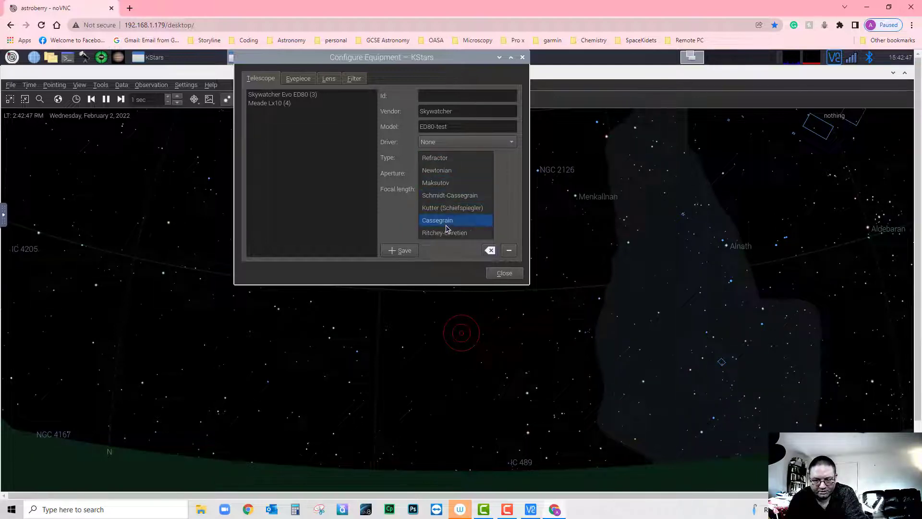
click(401, 188)
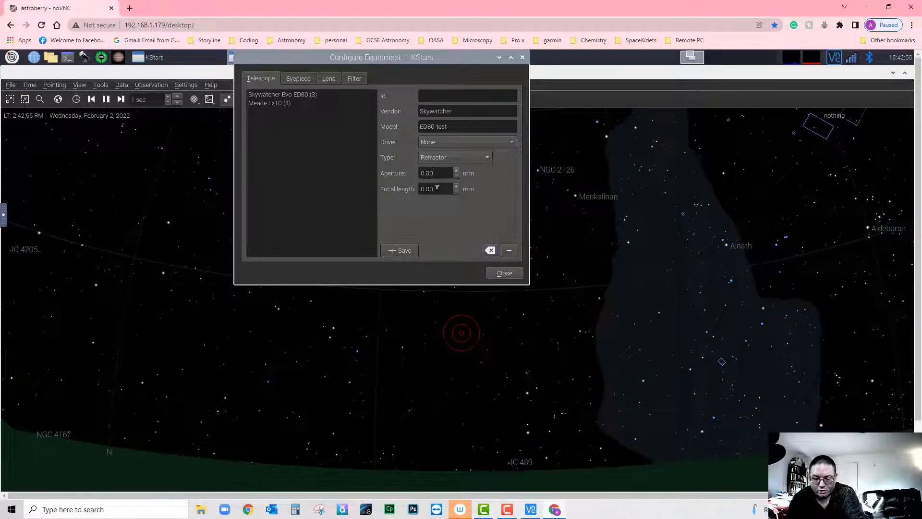
- Replace the aperture with 80.00 mm and the focal length with 510.00 mm
key(BackSpace)
key(BackSpace)
key(BackSpace)
key(BackSpace)
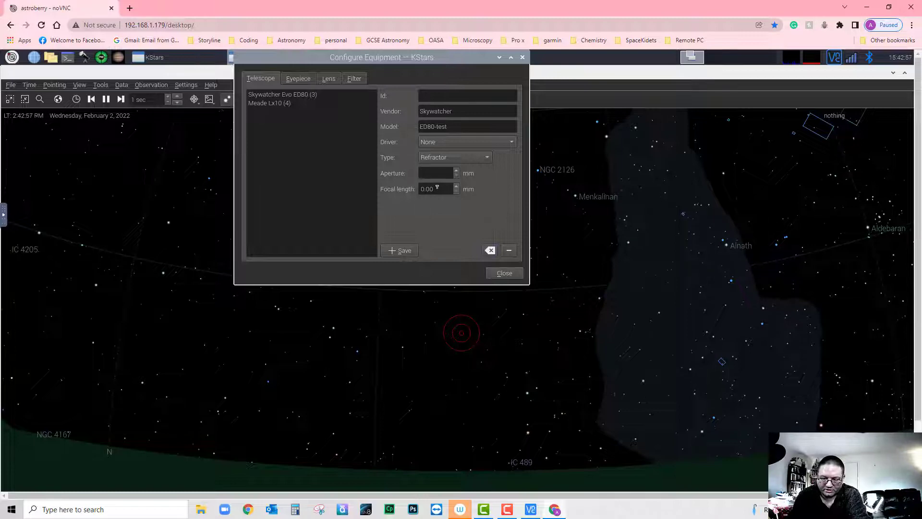
text(80.00)
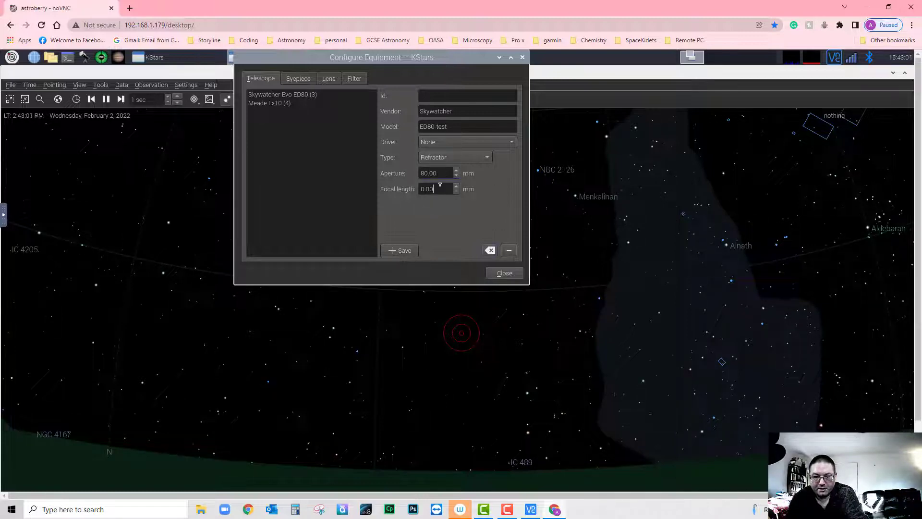
click(440, 185)
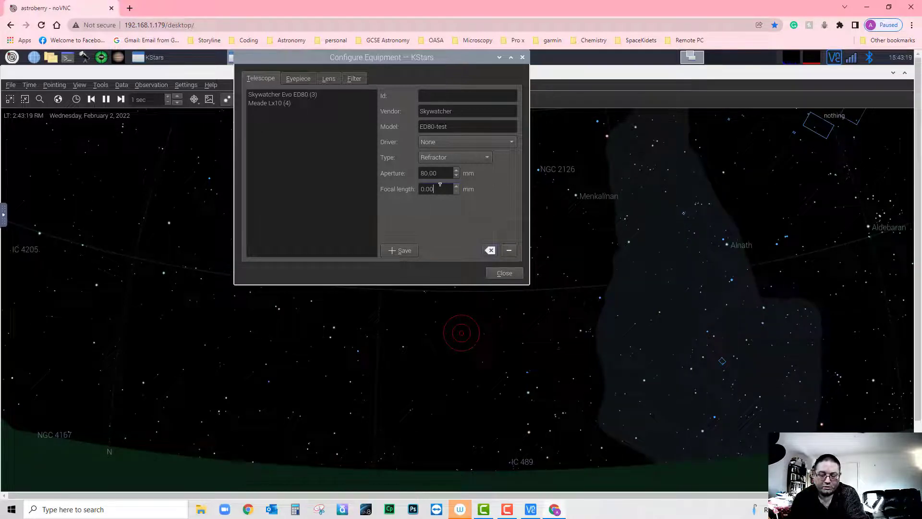
key(BackSpace)
key(BackSpace)
key(BackSpace)
key(BackSpace)
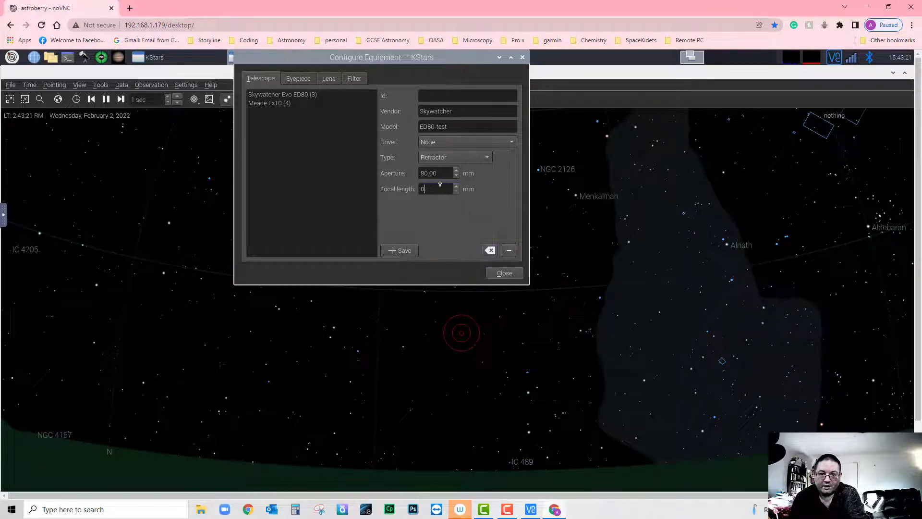
text(510.00)
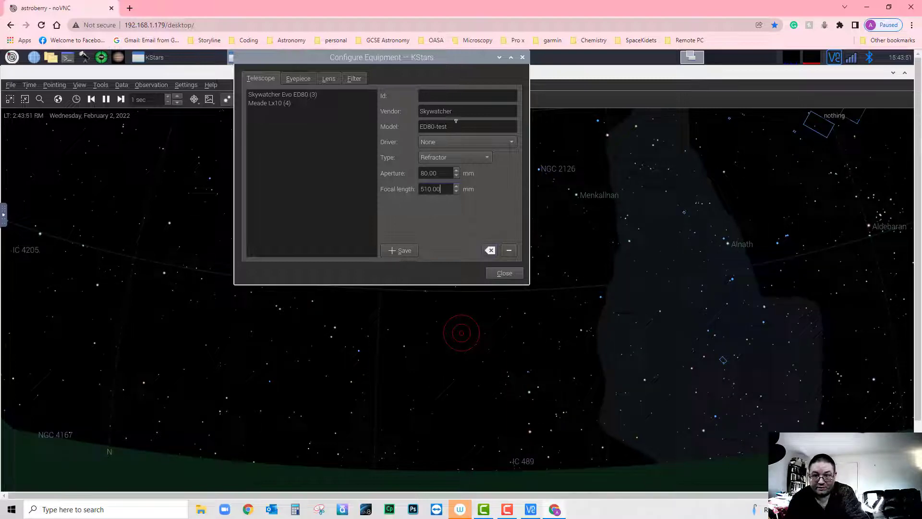
- Choose indi_eqmod_telescope from the Driver list and confirm it stays selected
click(500, 146)
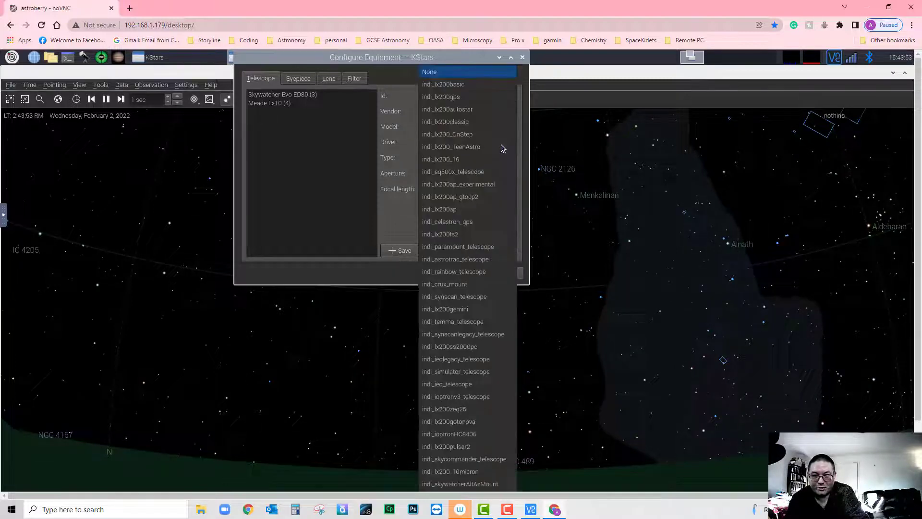
scroll(483, 189, down, 2)
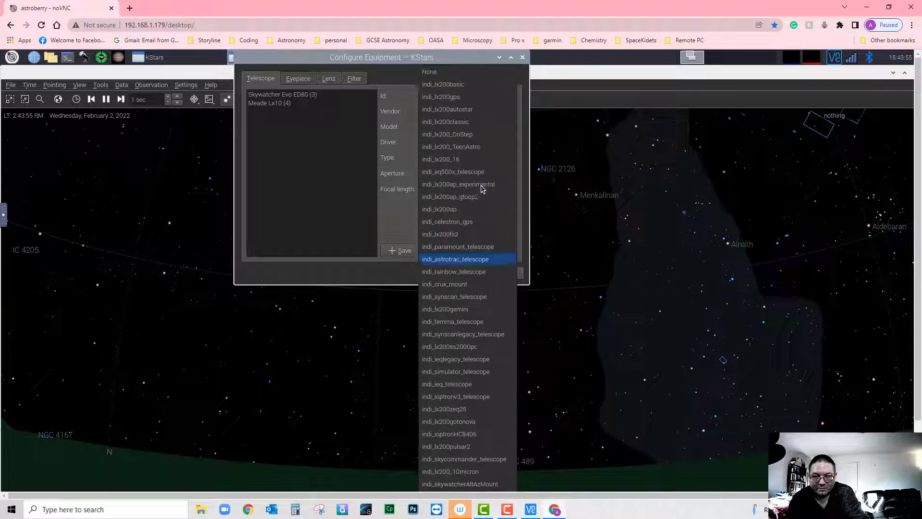
click(393, 204)
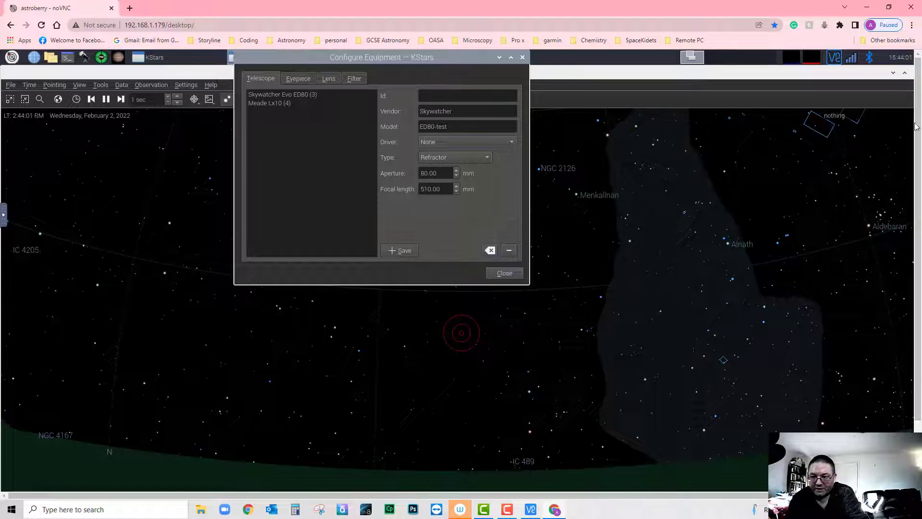
scroll(912, 165, down, 1)
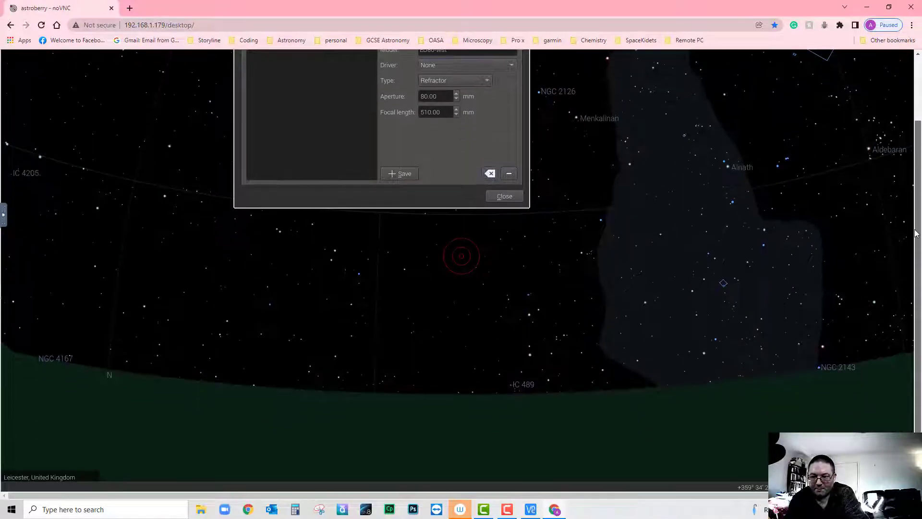
click(511, 68)
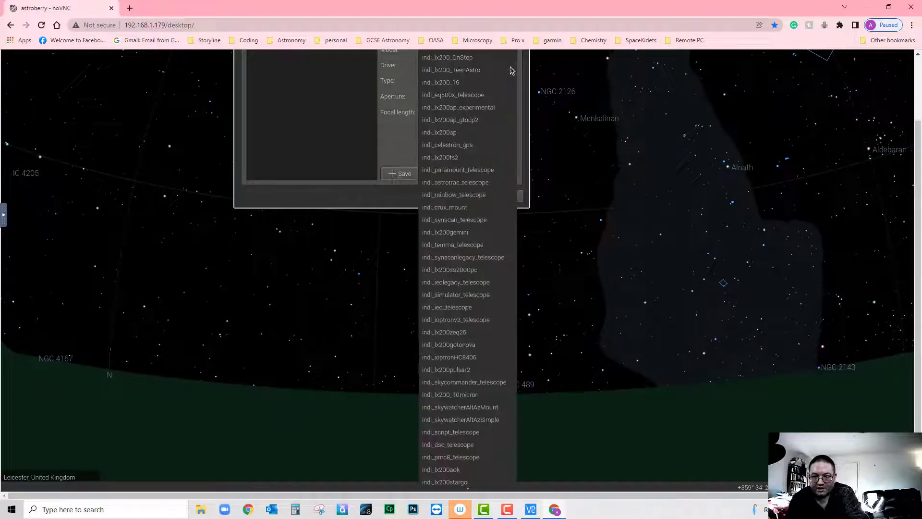
scroll(483, 182, down, 1)
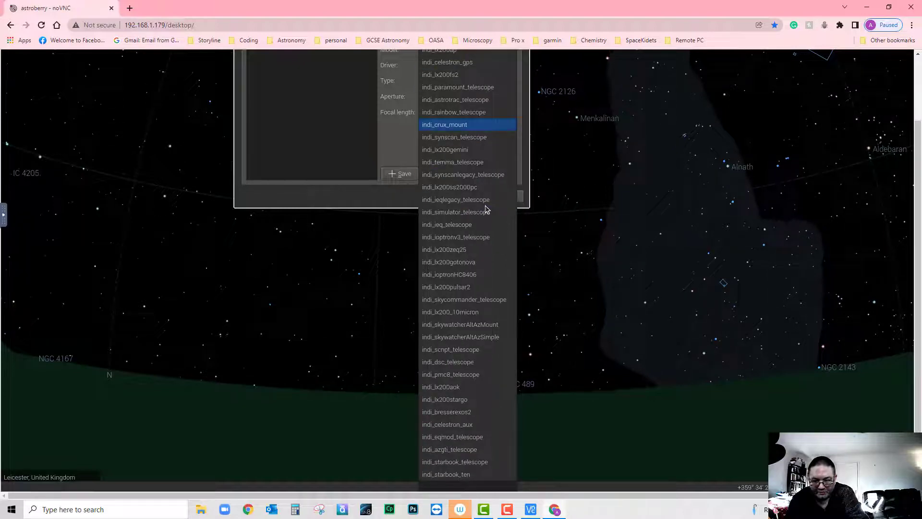
click(447, 437)
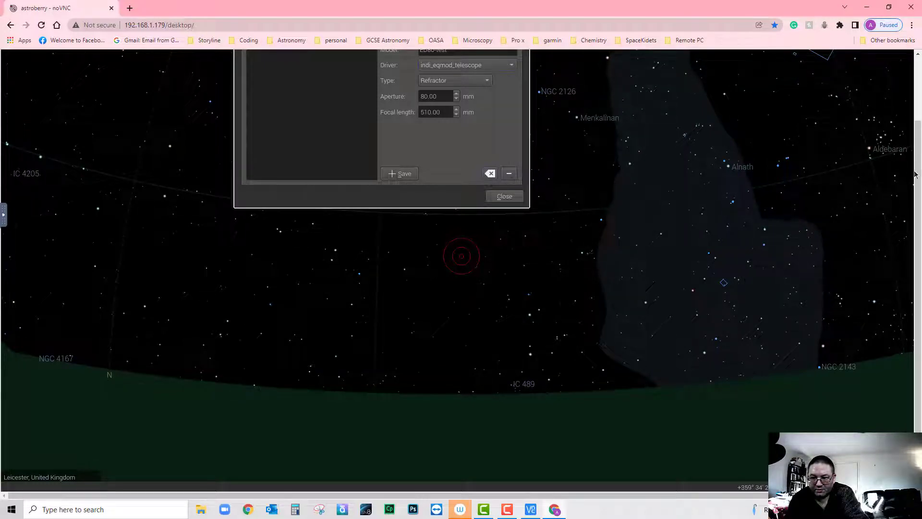
scroll(915, 174, up, 2)
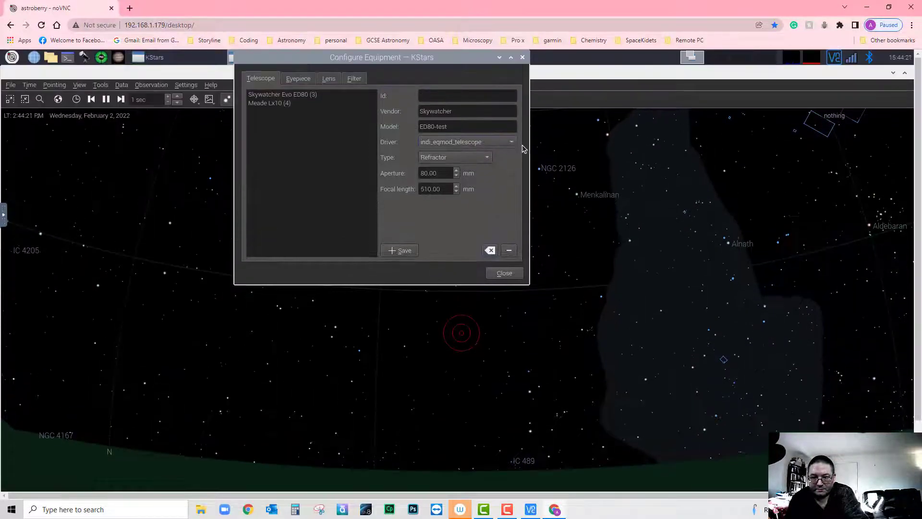
click(512, 141)
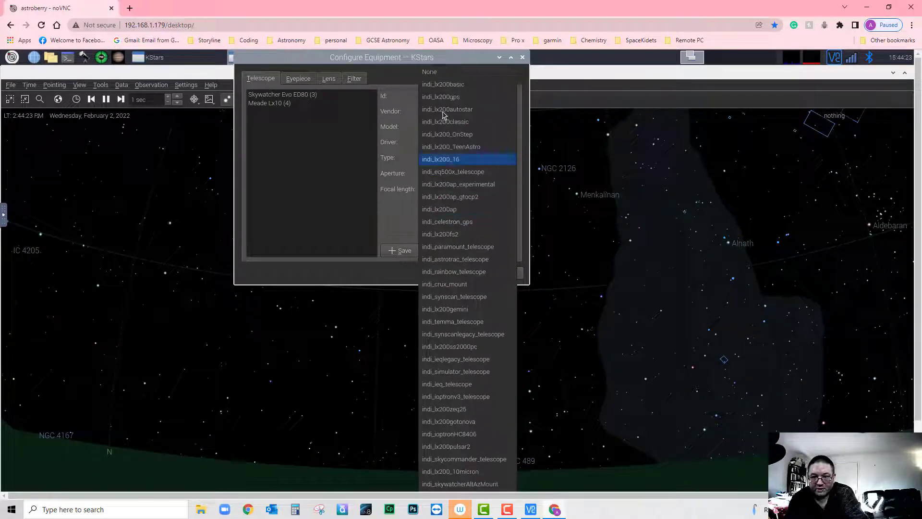
click(387, 276)
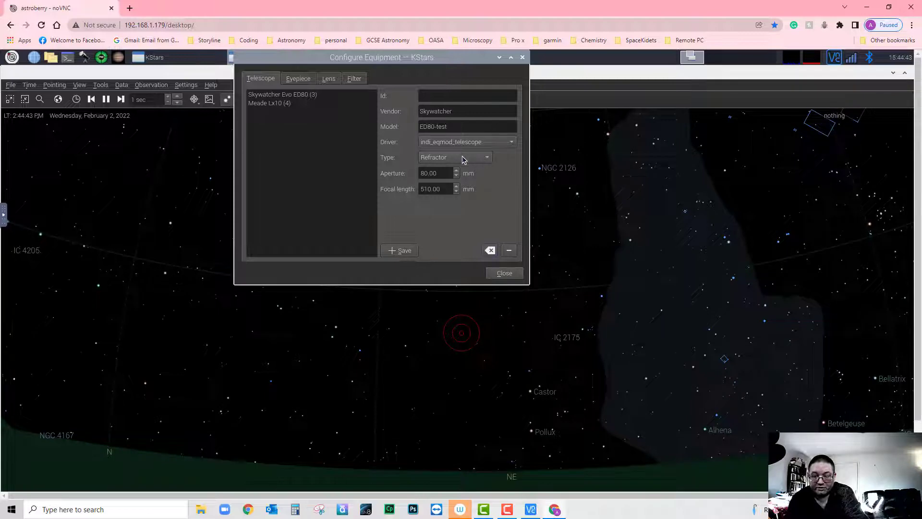
- Change the focal length to 600.00 mm and save Skywatcher ED80-test as a new telescope
click(464, 158)
click(511, 175)
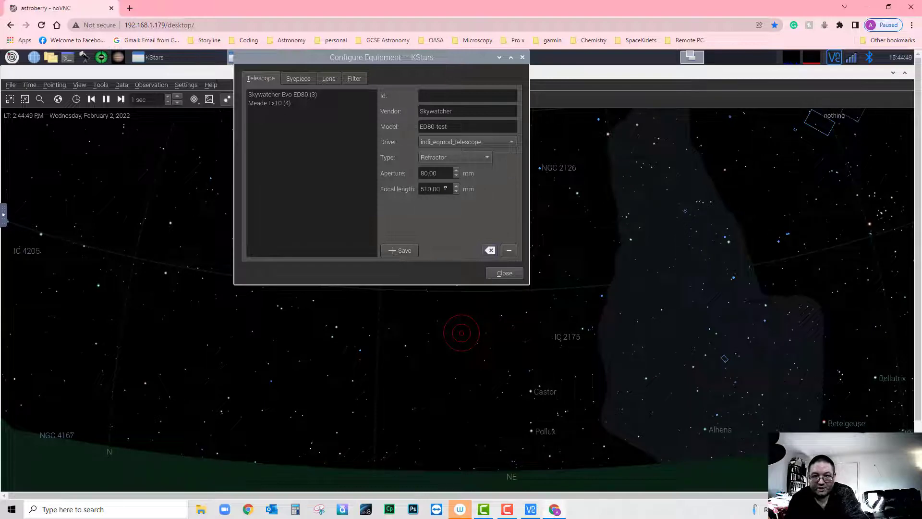
click(446, 189)
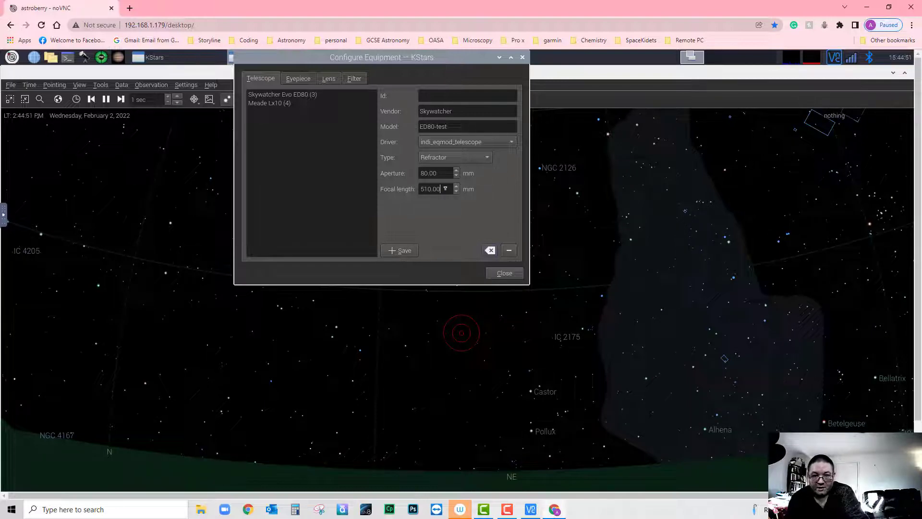
click(463, 127)
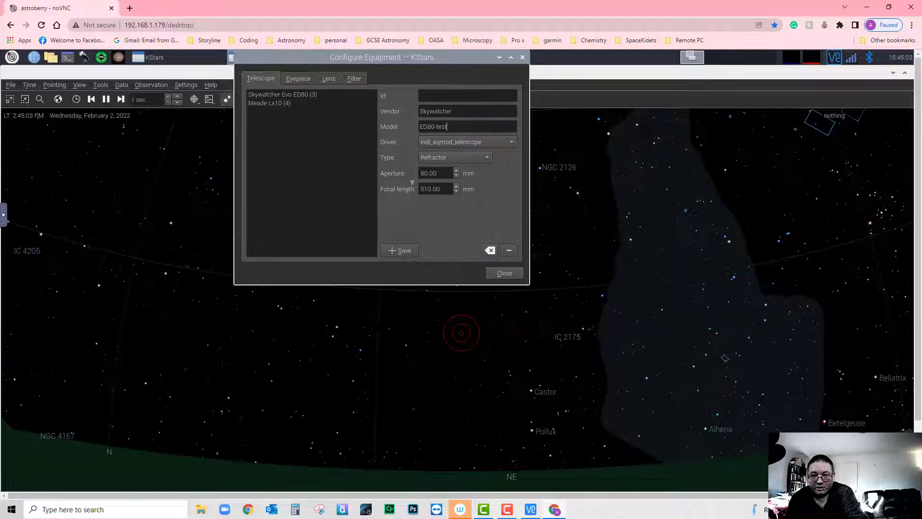
double_click(435, 188)
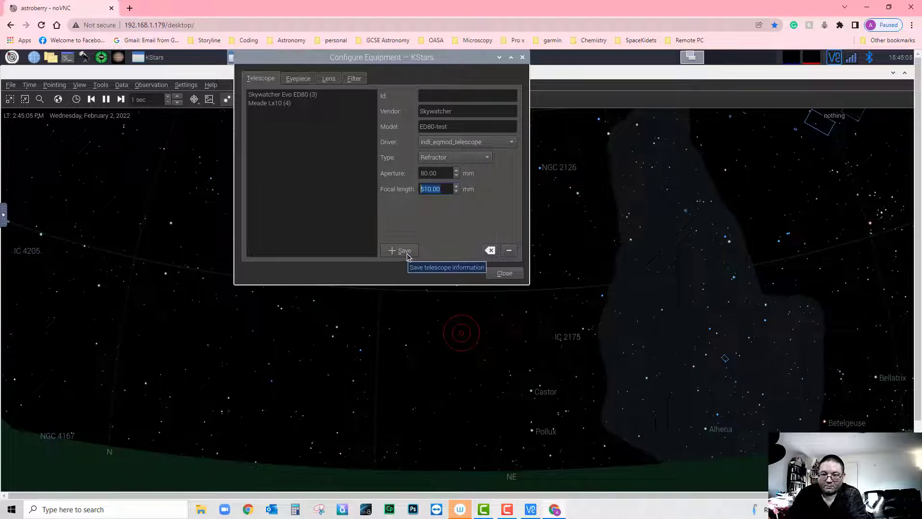
text(600)
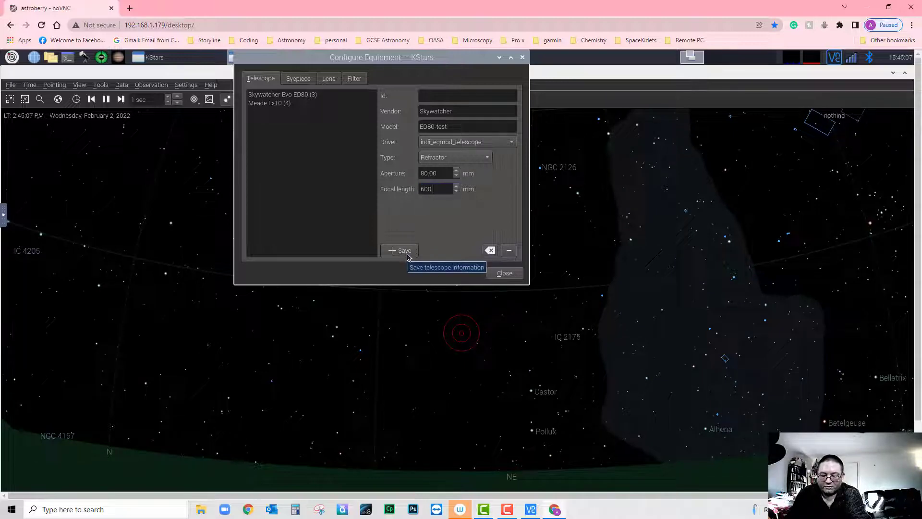
text(.00)
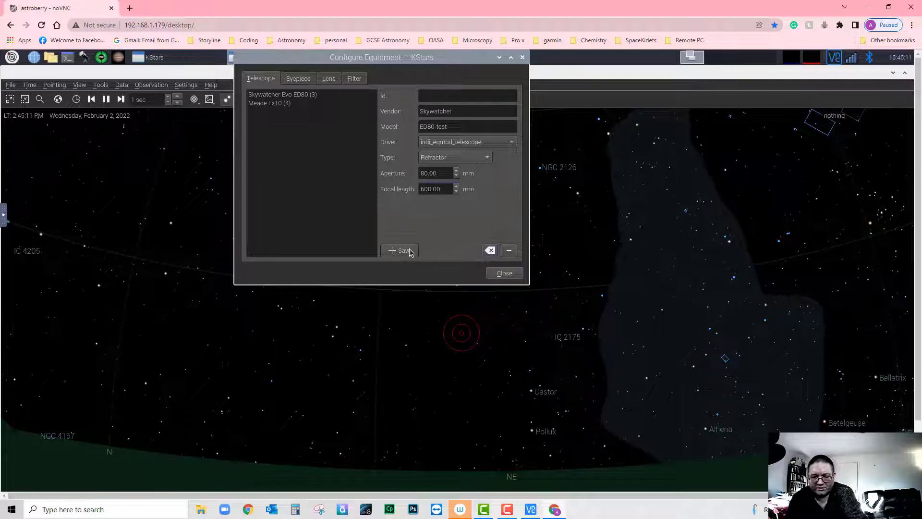
click(409, 251)
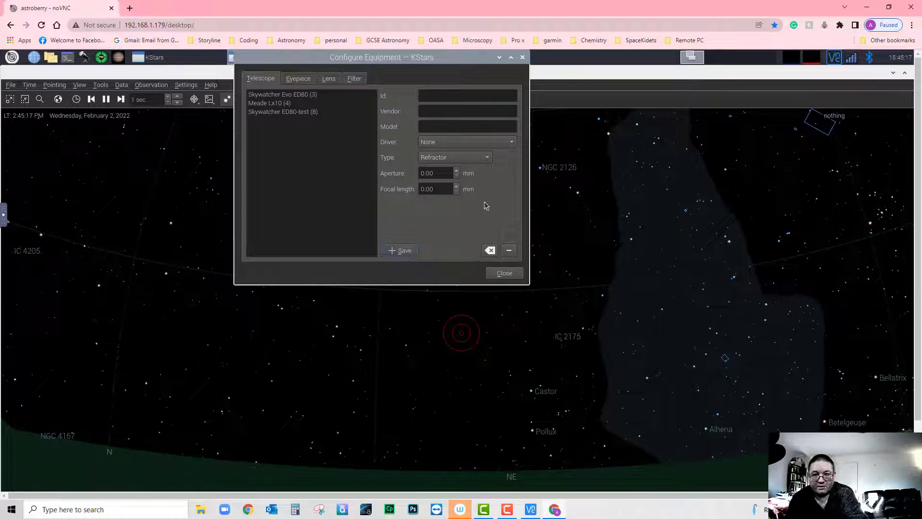
- Close the equipment configuration and bring up the Ekos window higher on screen
click(505, 273)
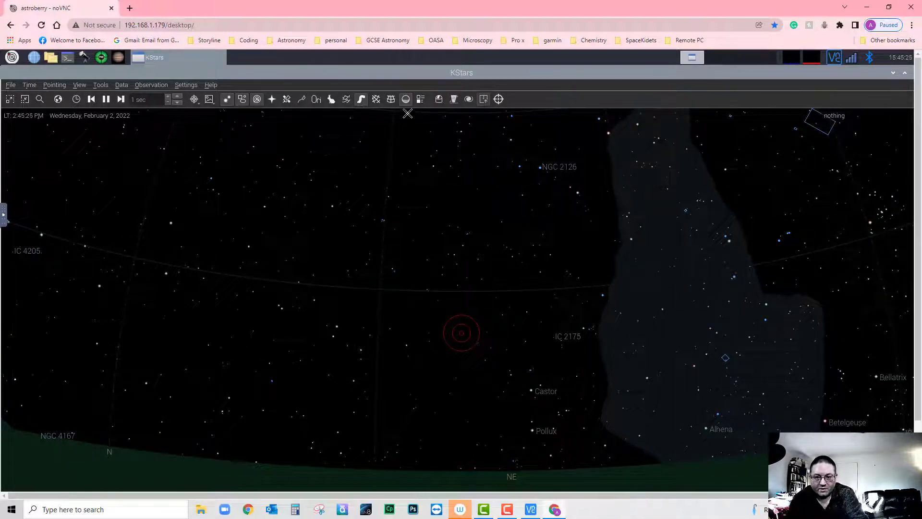
click(439, 99)
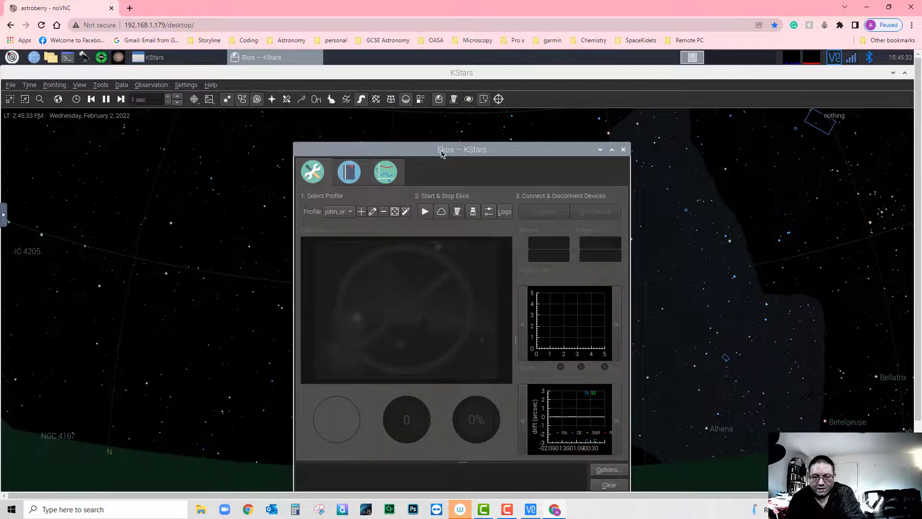
drag(440, 146, 432, 115)
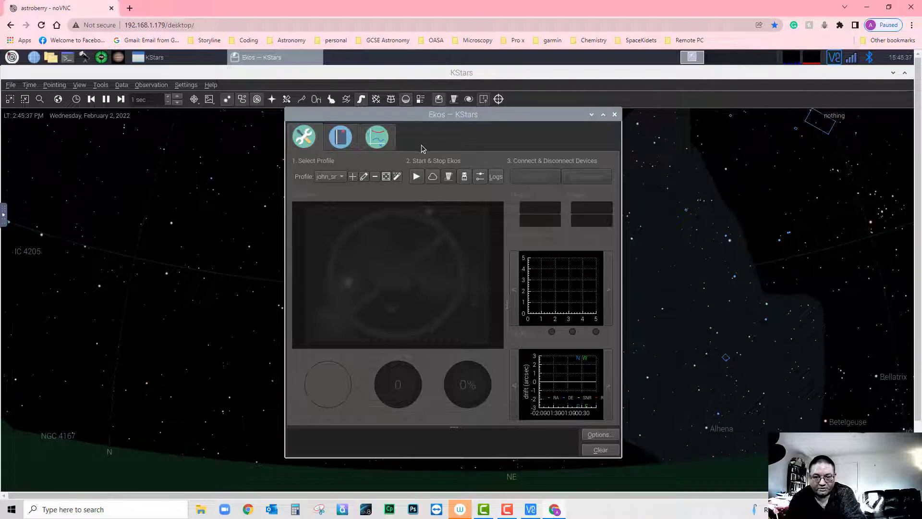
- Delete the personal Ekos profile and start a new blank profile
click(342, 178)
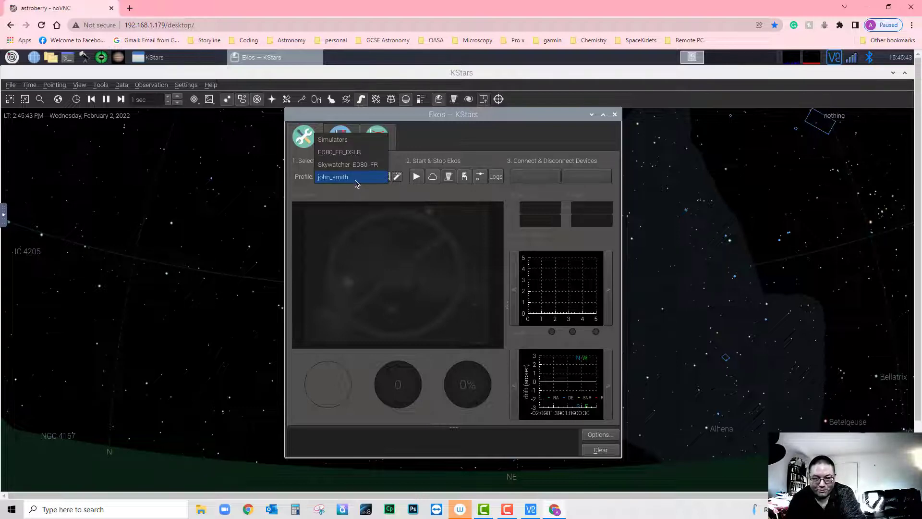
click(356, 177)
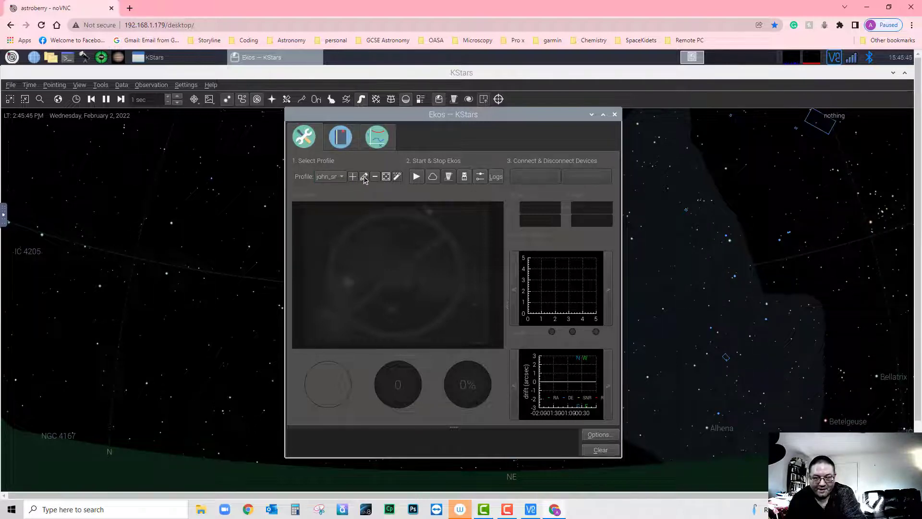
click(375, 176)
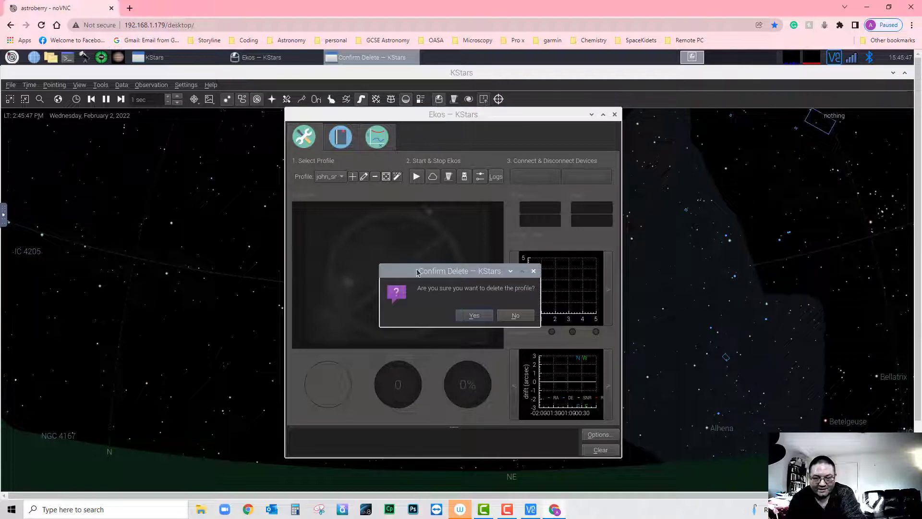
click(465, 317)
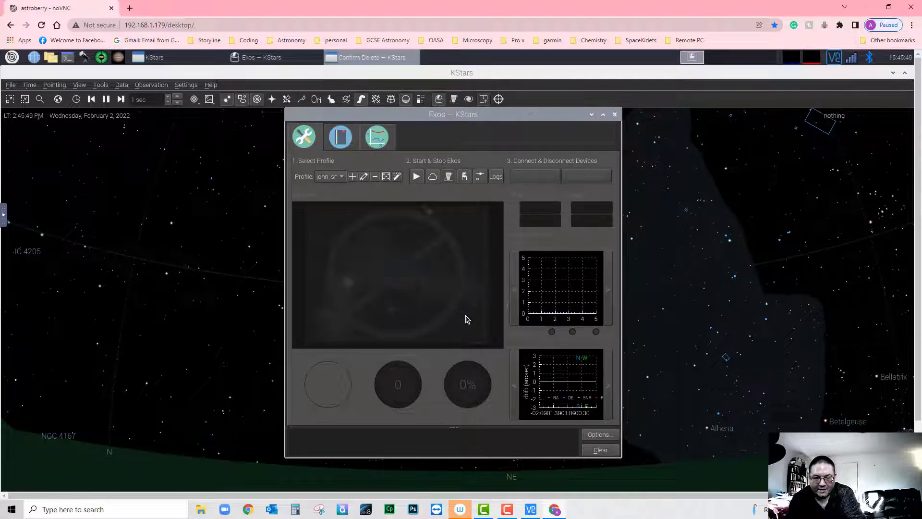
click(352, 177)
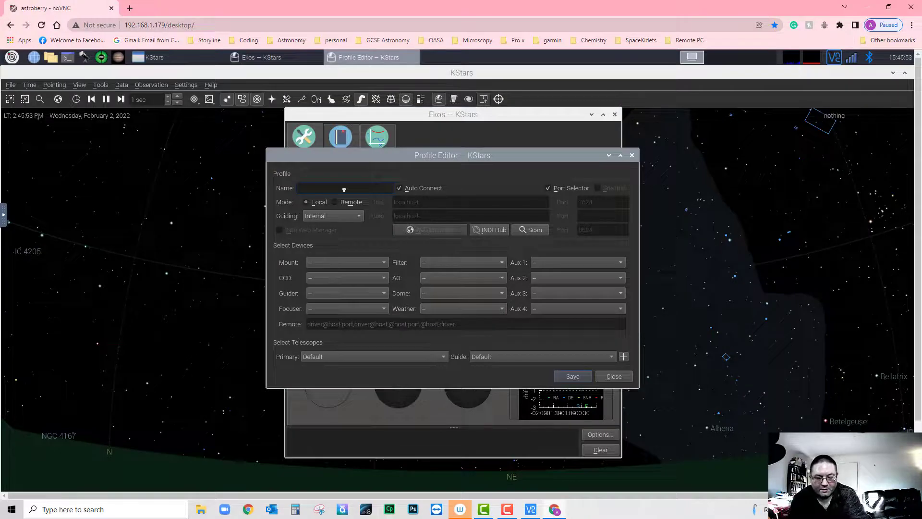
- Name the new profile with the user's name and choose PHD2 for guiding
text(Jo)
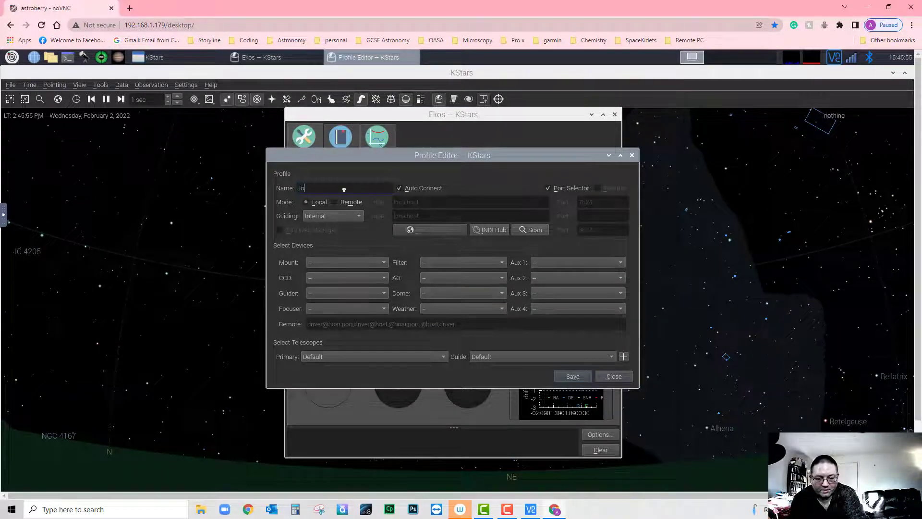
key(BackSpace)
key(BackSpace)
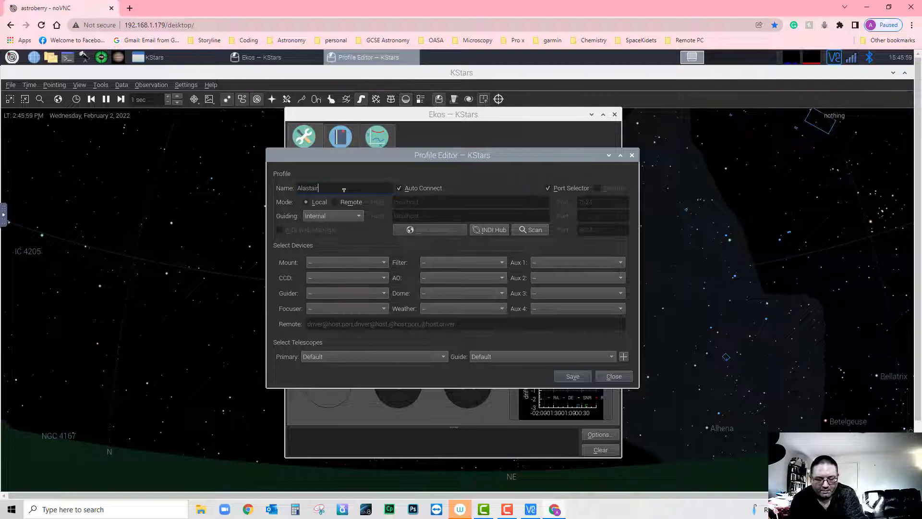
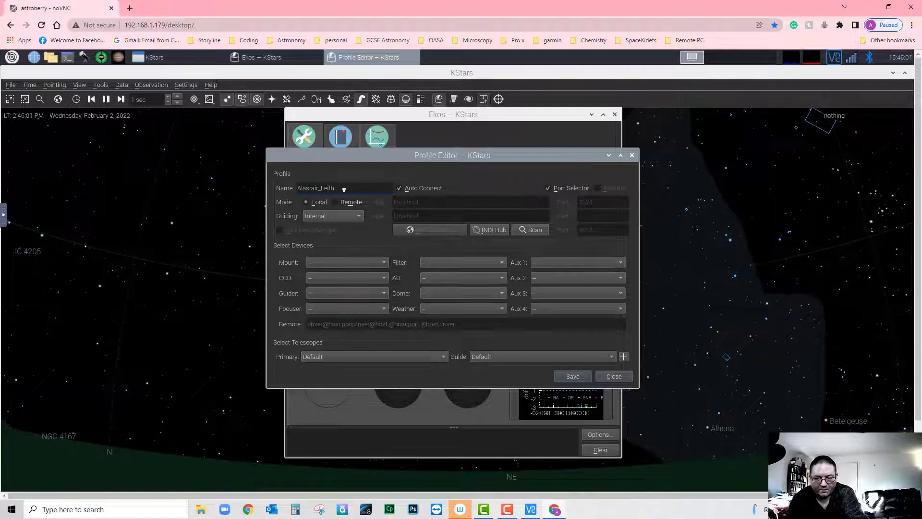
click(357, 217)
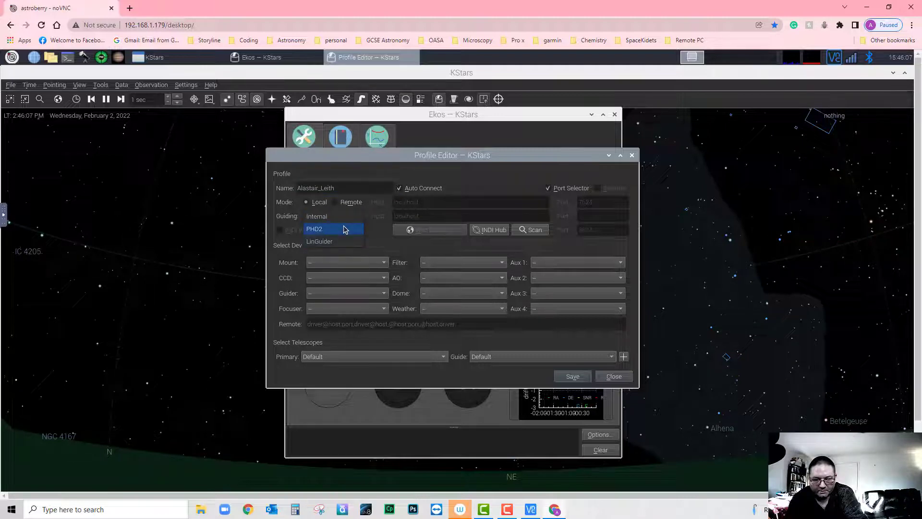
click(345, 230)
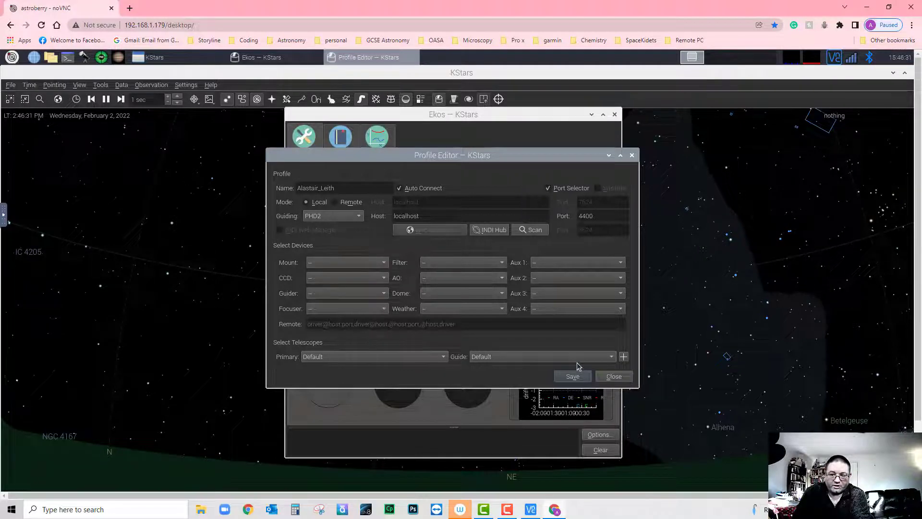
- Set the primary telescope to Skywatcher ED80-test (8) and the mount to EQMod Mount
click(441, 357)
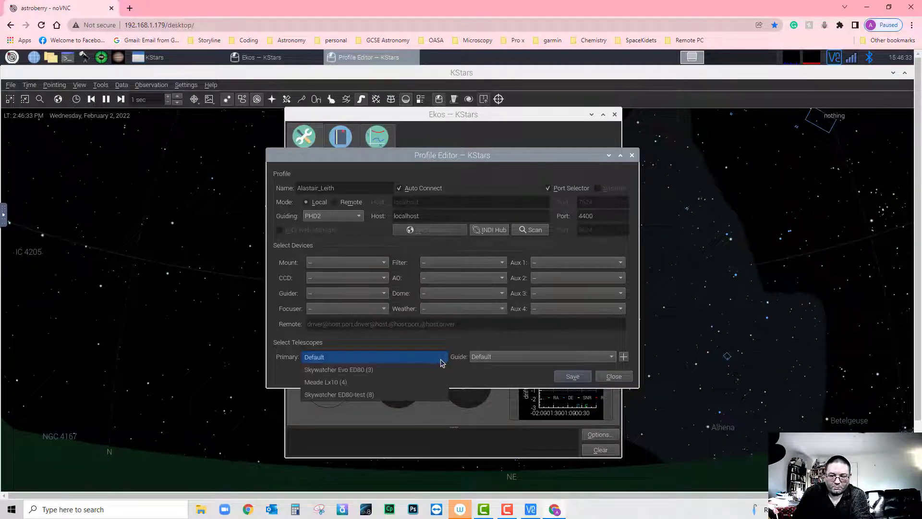
click(377, 396)
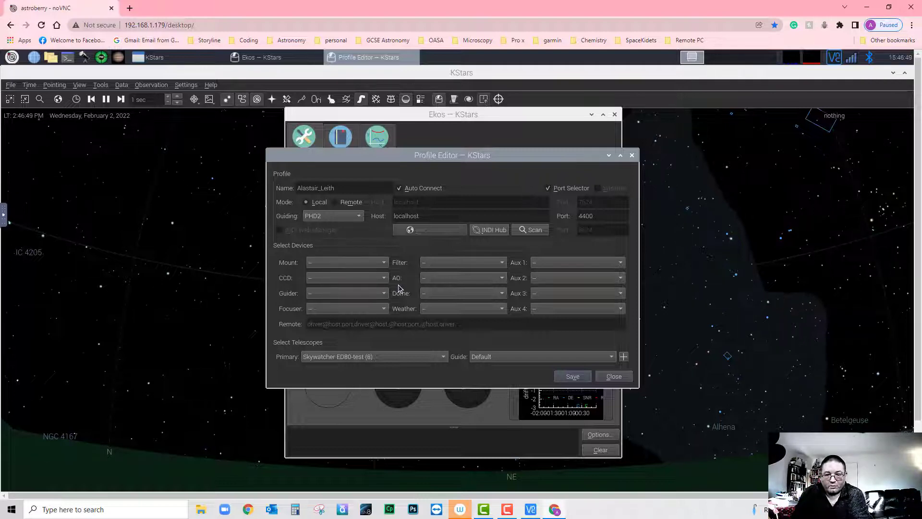
click(382, 262)
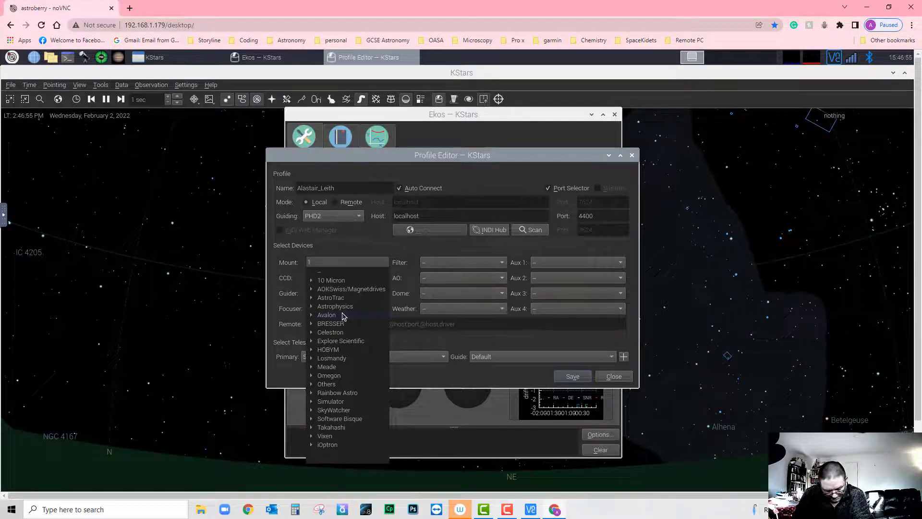
click(313, 411)
scroll(353, 423, down, 1)
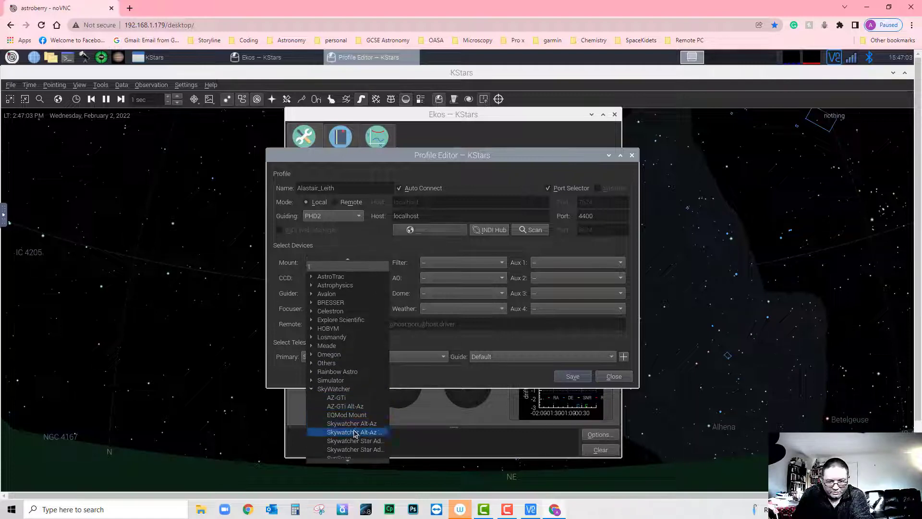
click(353, 415)
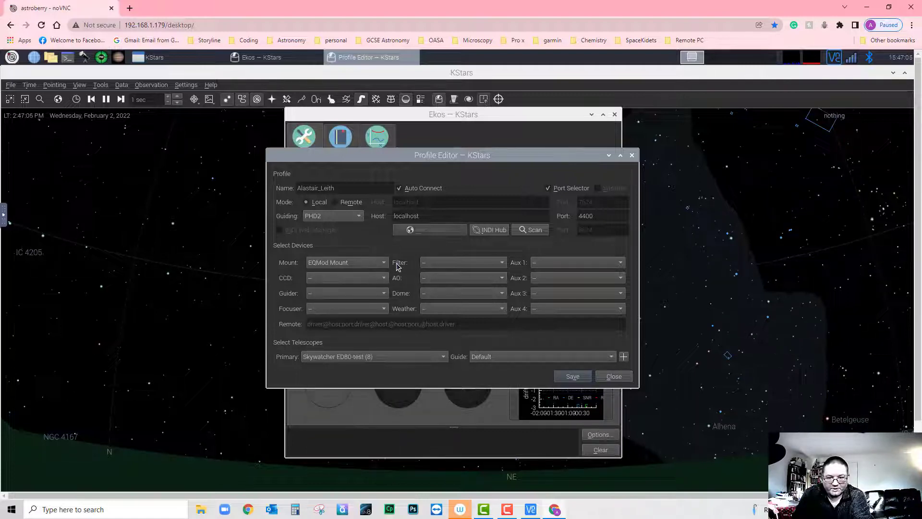
- Assign Canon DSLR as the camera and QHY CCD as the guider
click(384, 279)
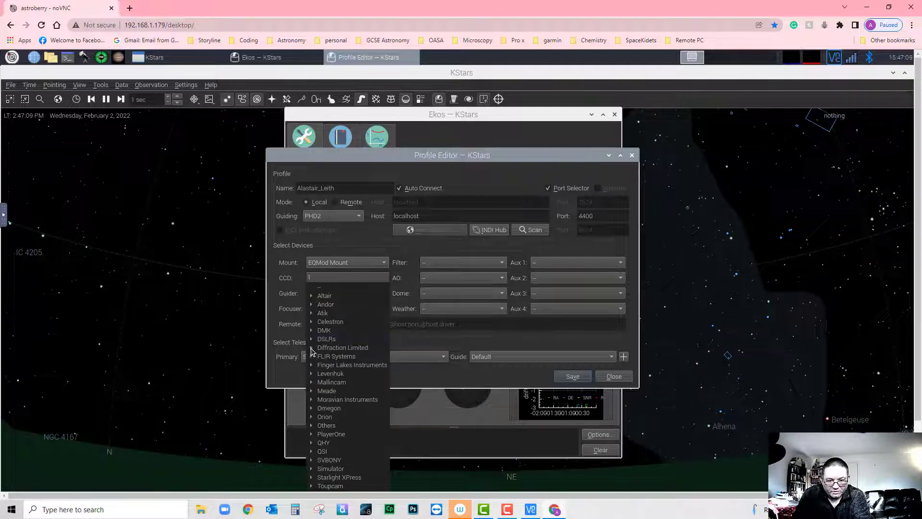
click(311, 339)
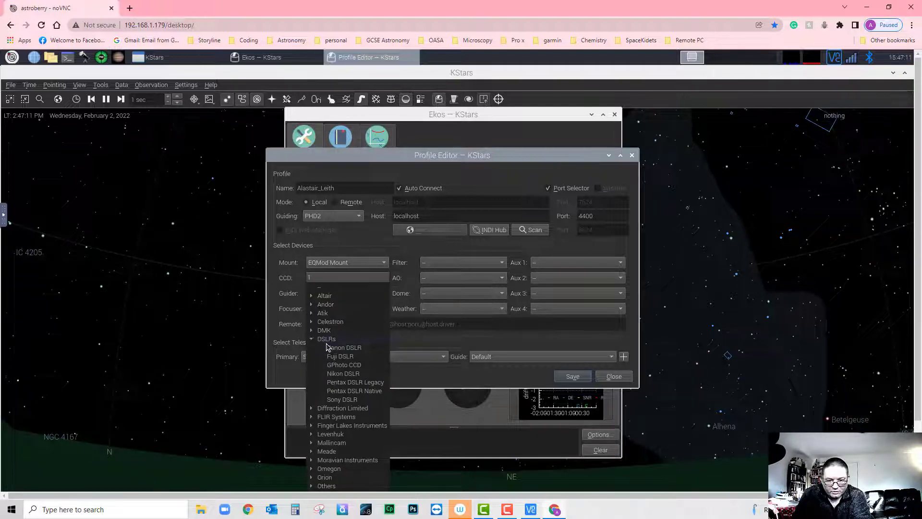
click(335, 348)
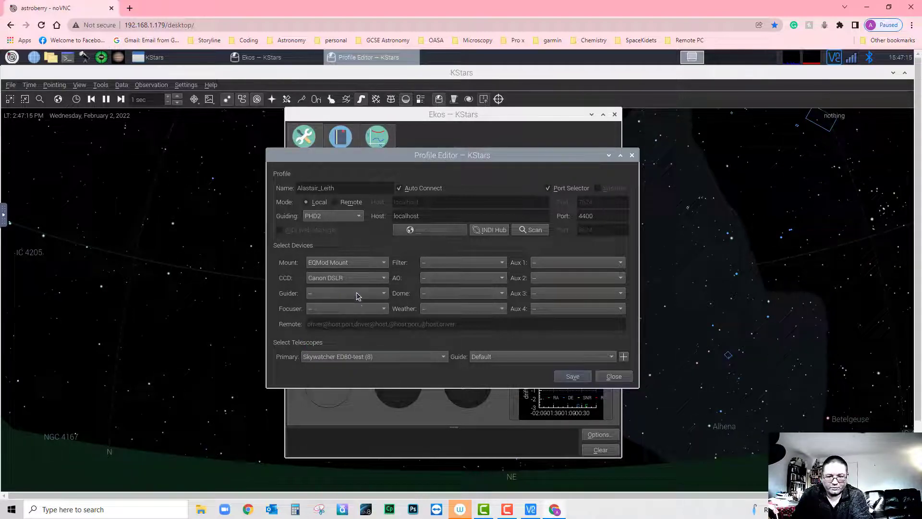
click(383, 294)
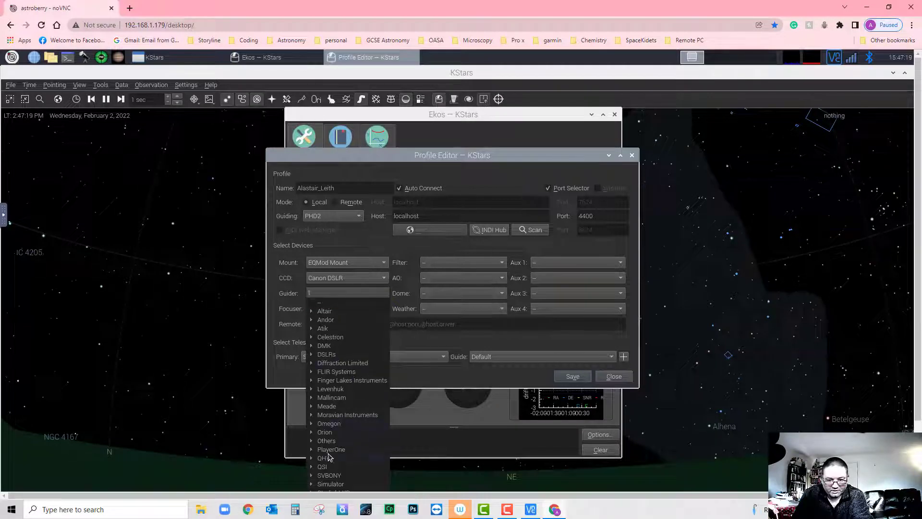
click(311, 459)
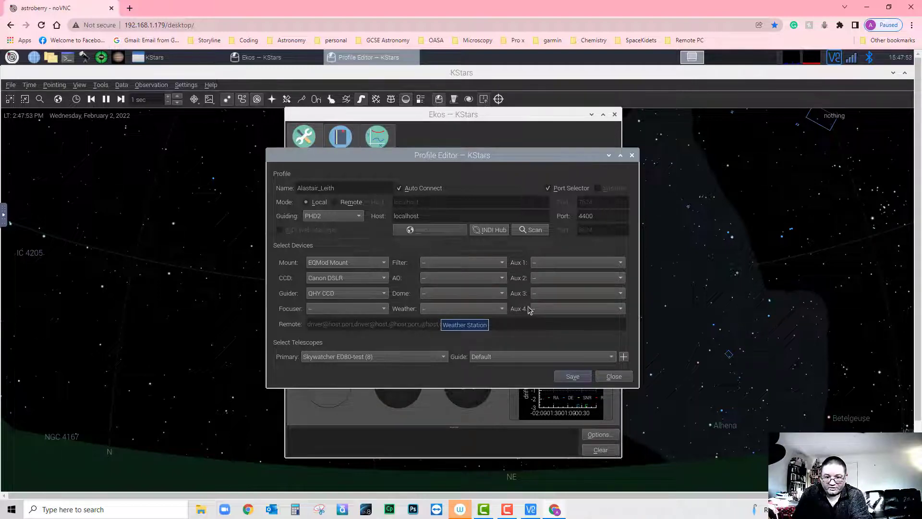
click(622, 263)
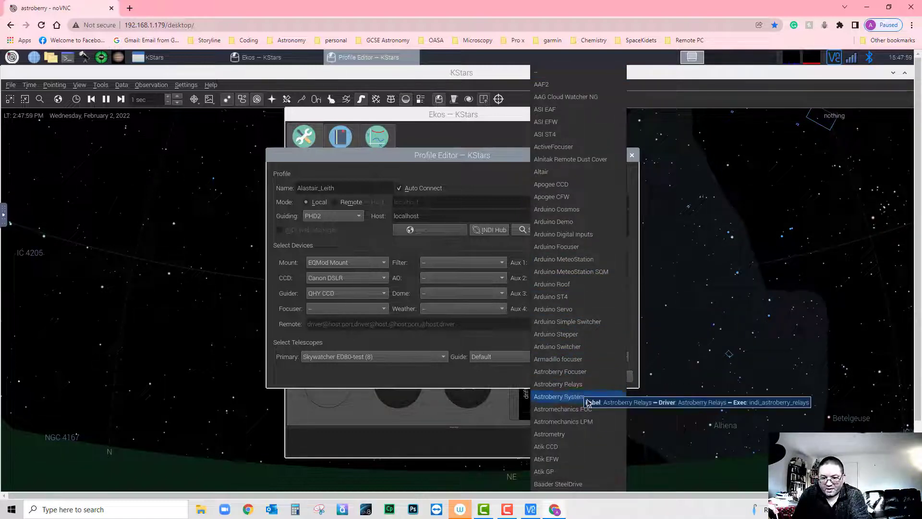
- Set Aux 1 to Astrometry and Aux 2 to Joystick
click(568, 434)
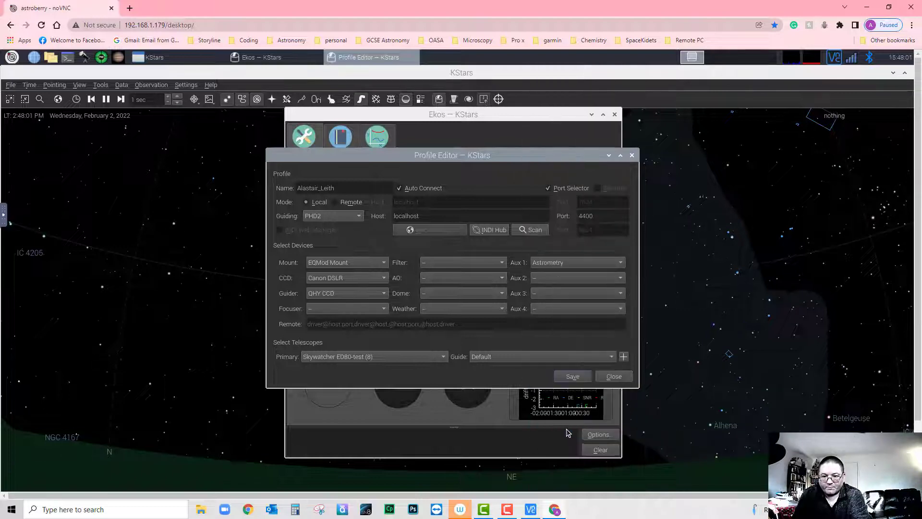
click(618, 278)
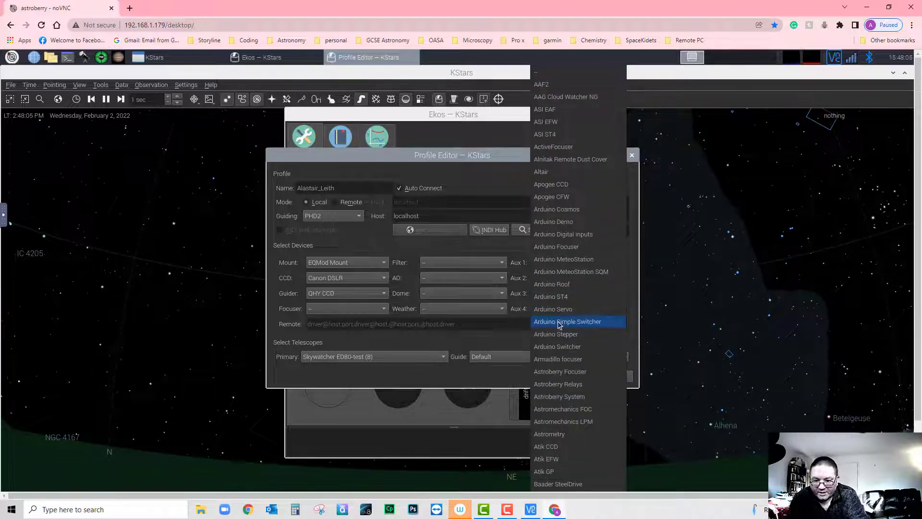
scroll(561, 331, down, 4)
scroll(559, 326, down, 6)
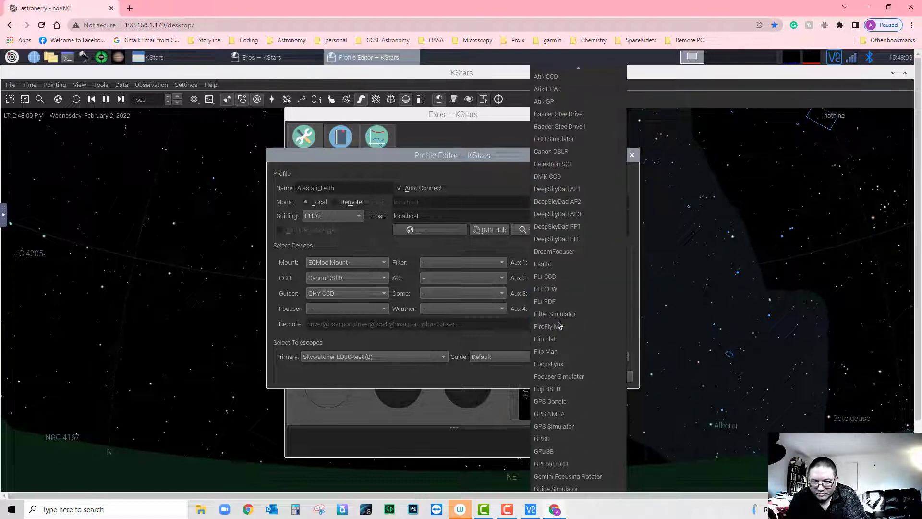
scroll(558, 326, down, 1)
scroll(559, 326, down, 1)
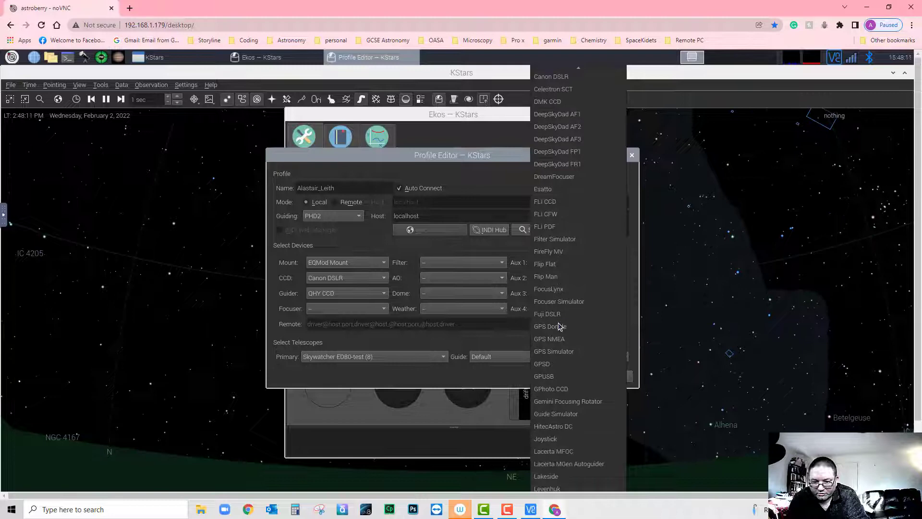
click(561, 439)
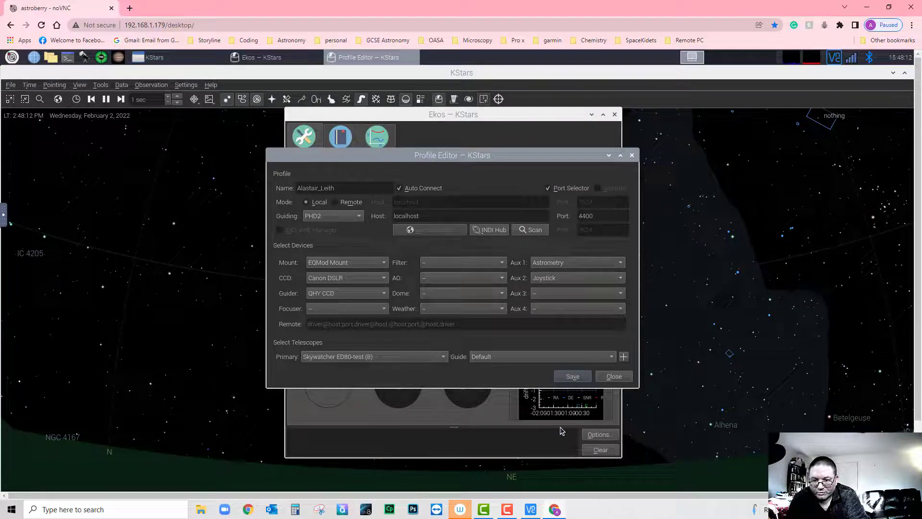
- Scroll the Aux 3 driver list down and pick SkySafari
click(623, 294)
scroll(582, 350, down, 2)
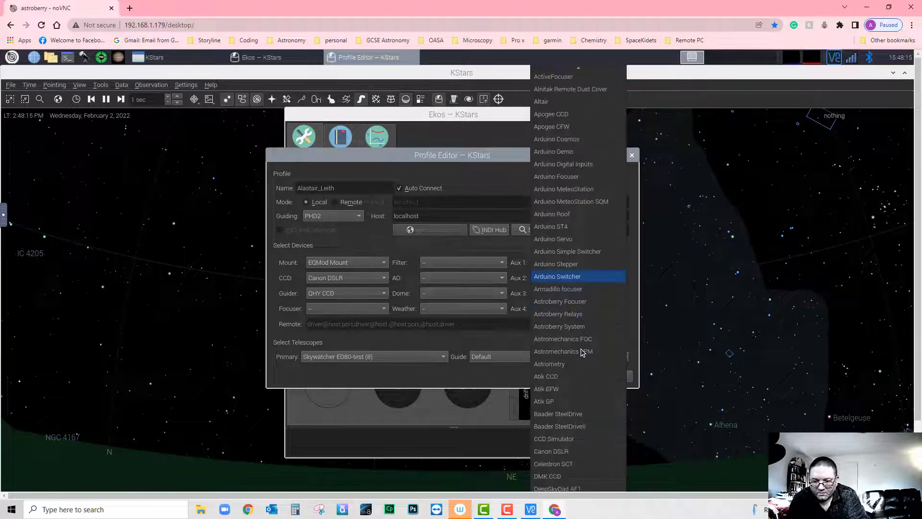
scroll(581, 353, down, 4)
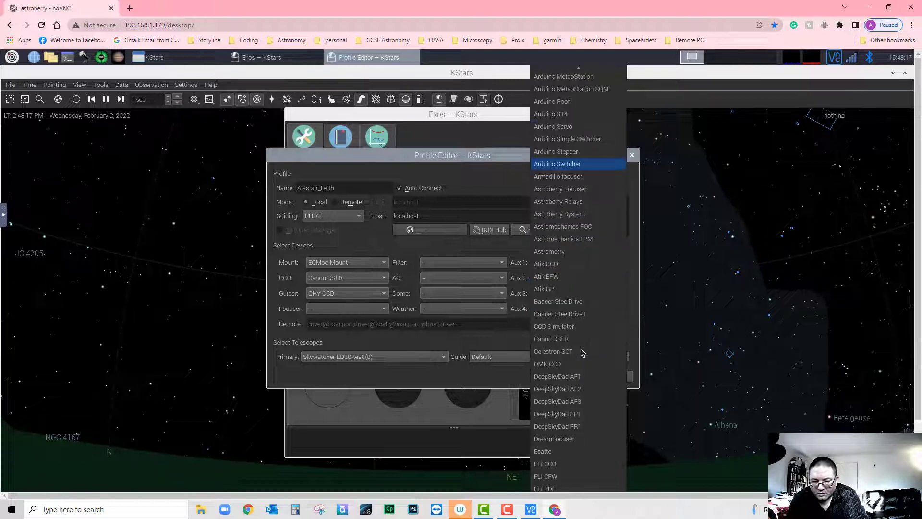
scroll(582, 352, down, 1)
scroll(581, 352, down, 9)
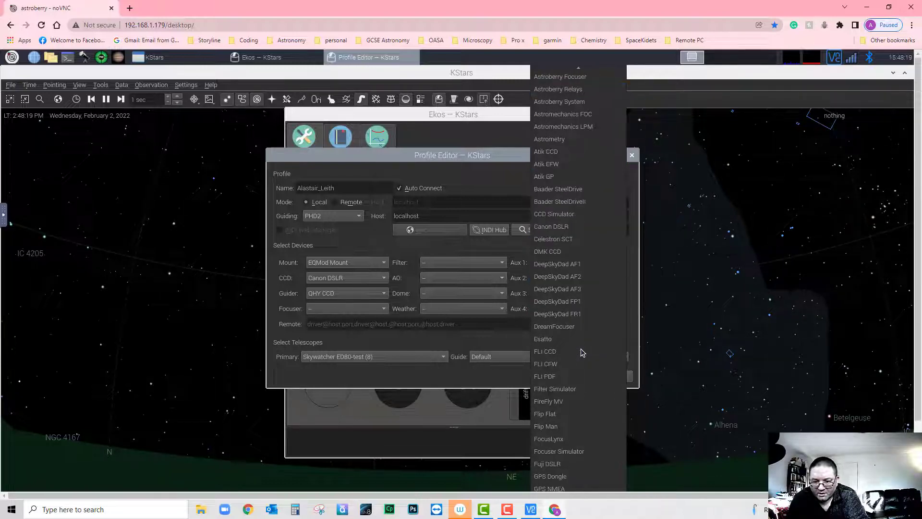
scroll(581, 352, down, 9)
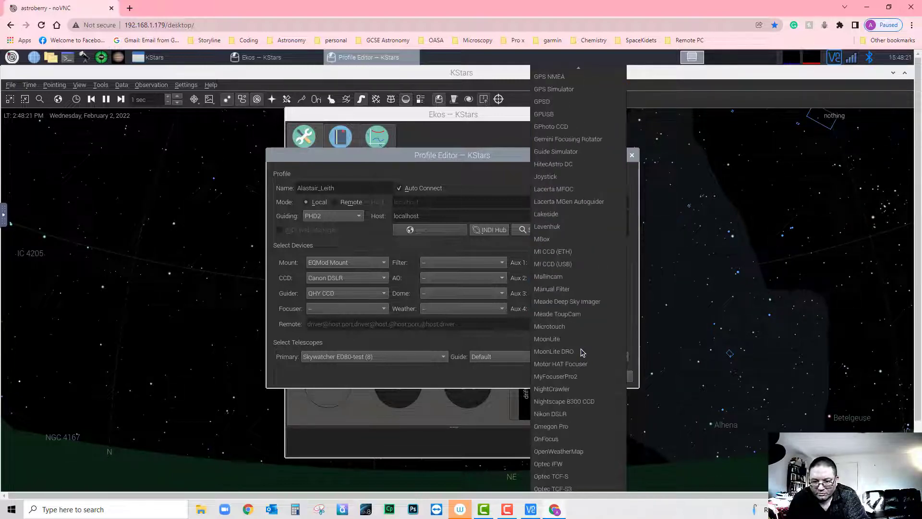
scroll(582, 352, down, 3)
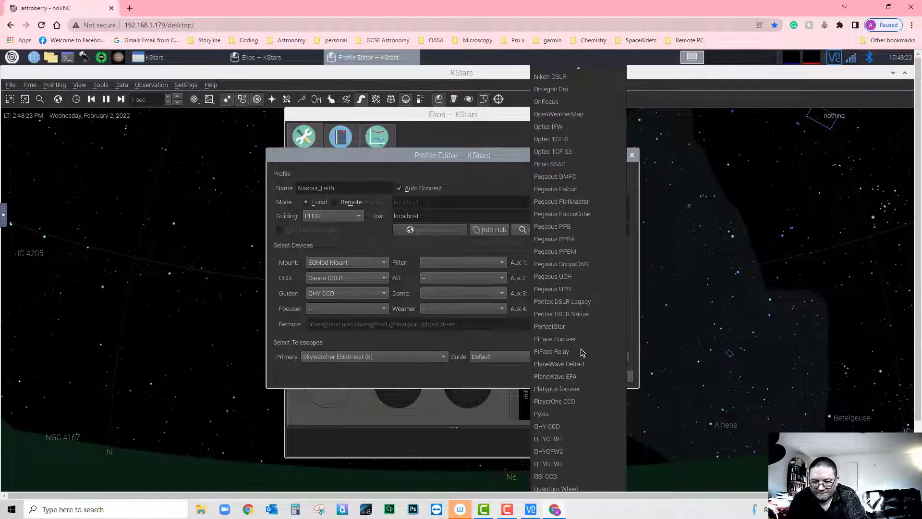
scroll(581, 352, down, 3)
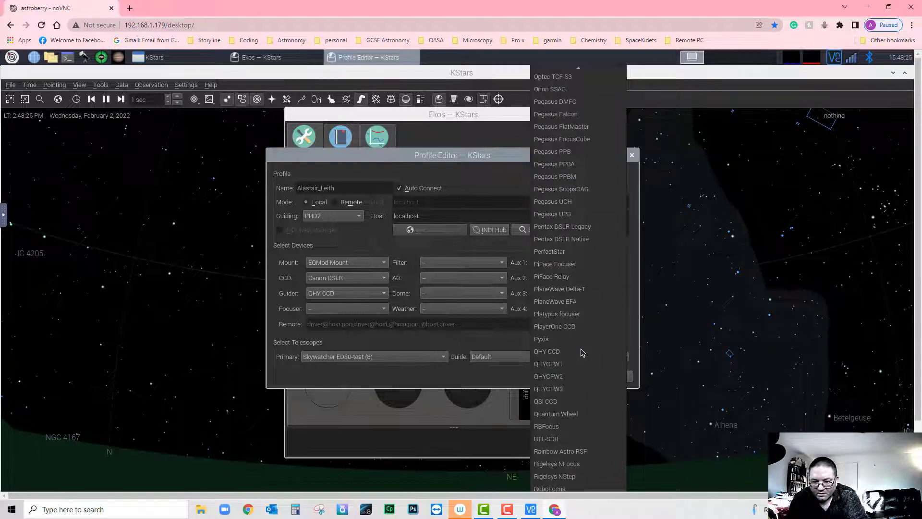
scroll(582, 352, down, 1)
scroll(582, 353, down, 1)
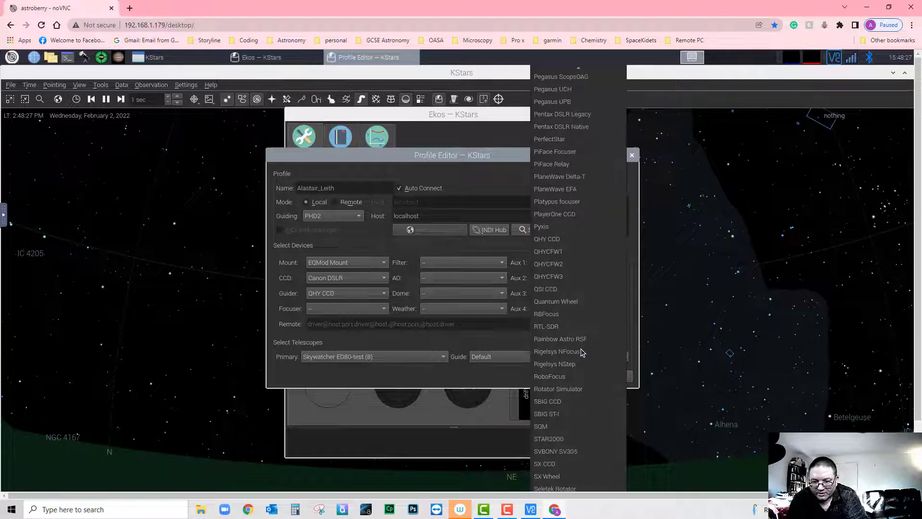
scroll(582, 353, down, 1)
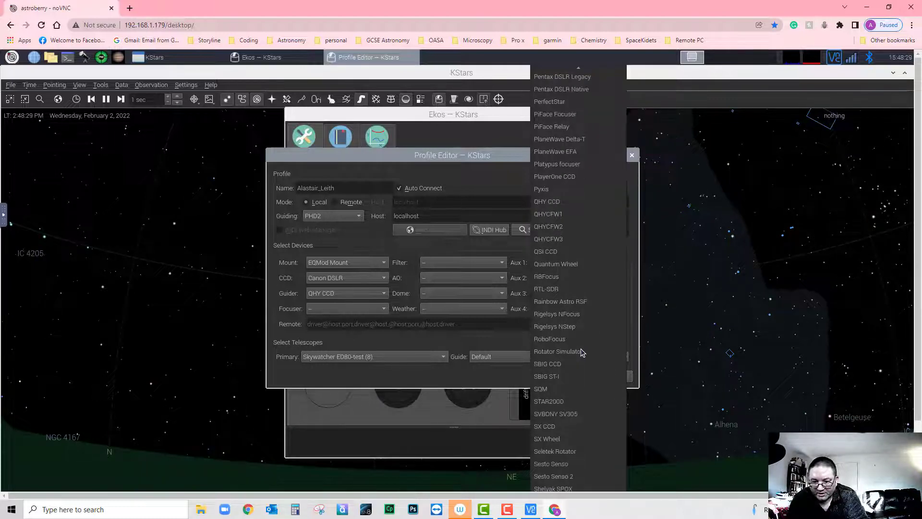
scroll(582, 353, down, 1)
scroll(583, 353, down, 3)
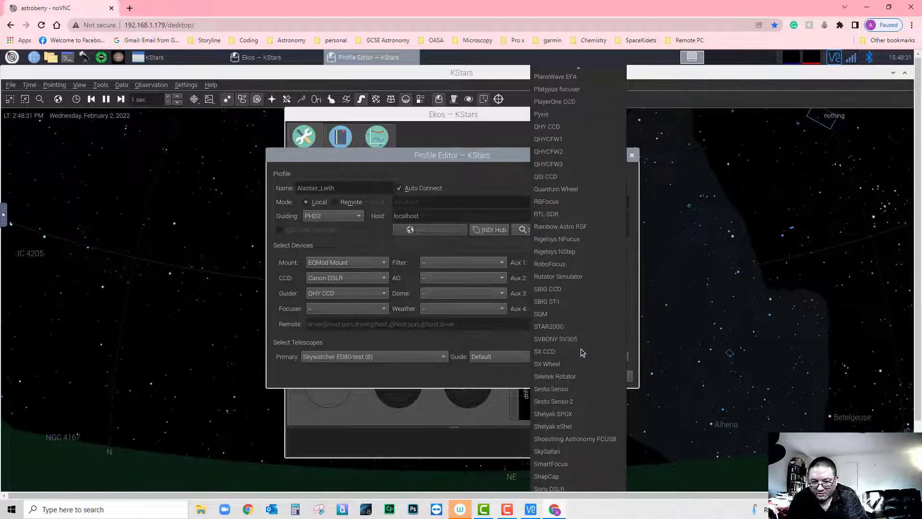
scroll(583, 353, down, 1)
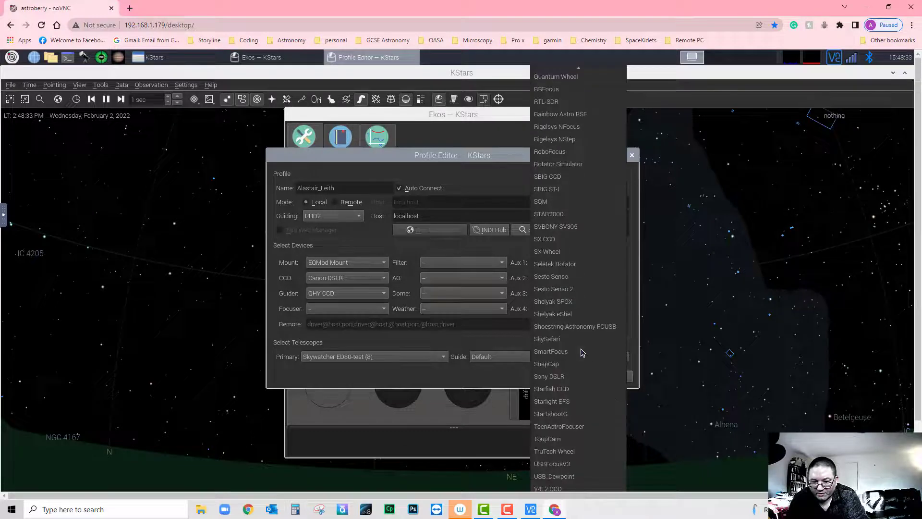
click(557, 343)
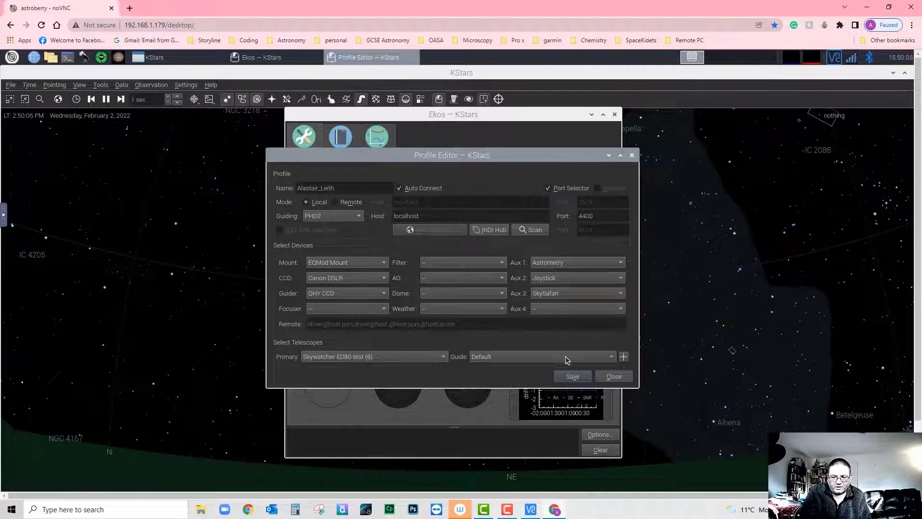
- Save the profile, close Ekos, and launch Tools > Devices > Device Manager, accepting the warning
click(570, 378)
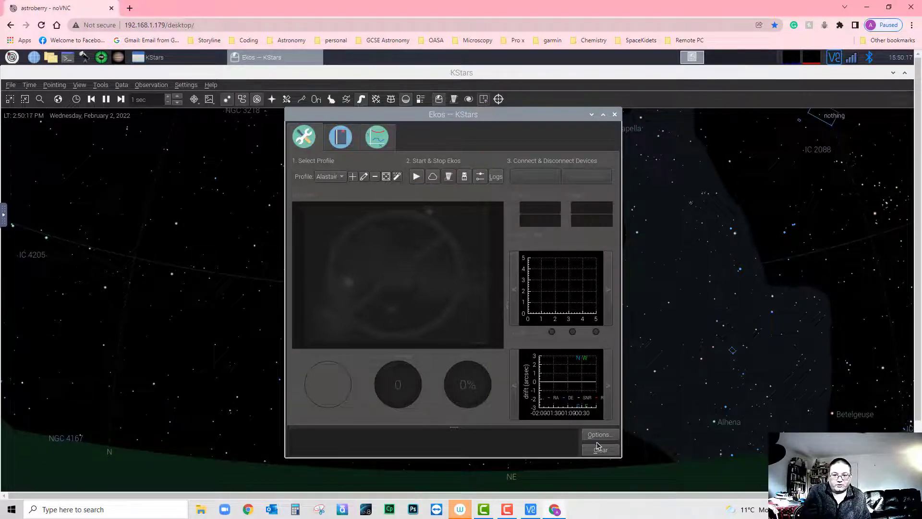
click(614, 114)
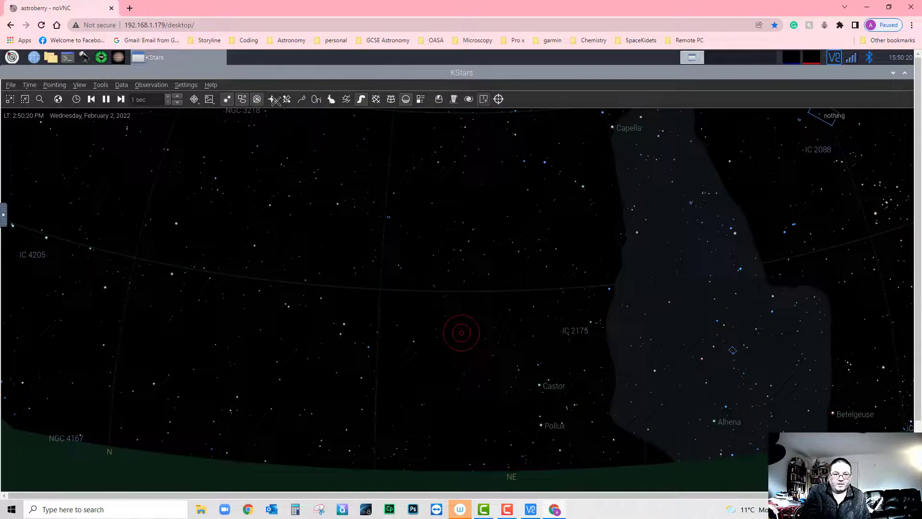
click(101, 86)
mouse_move(115, 109)
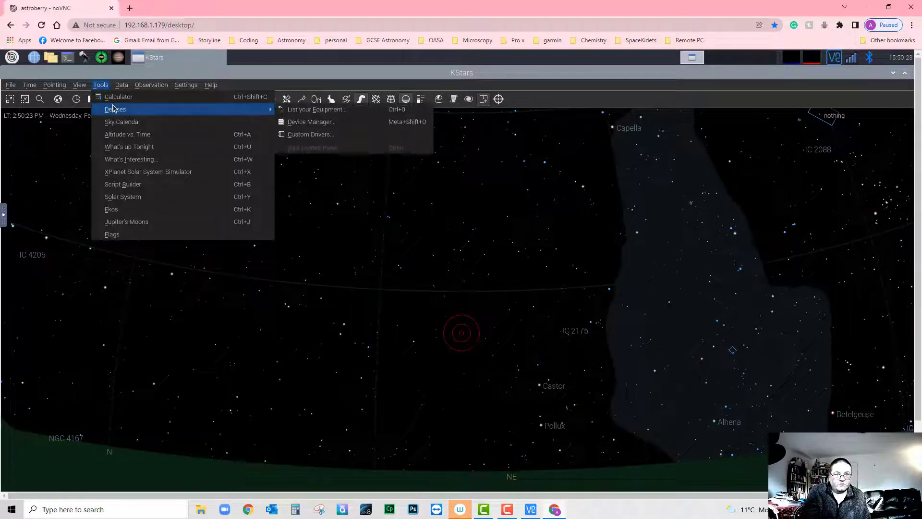
click(294, 121)
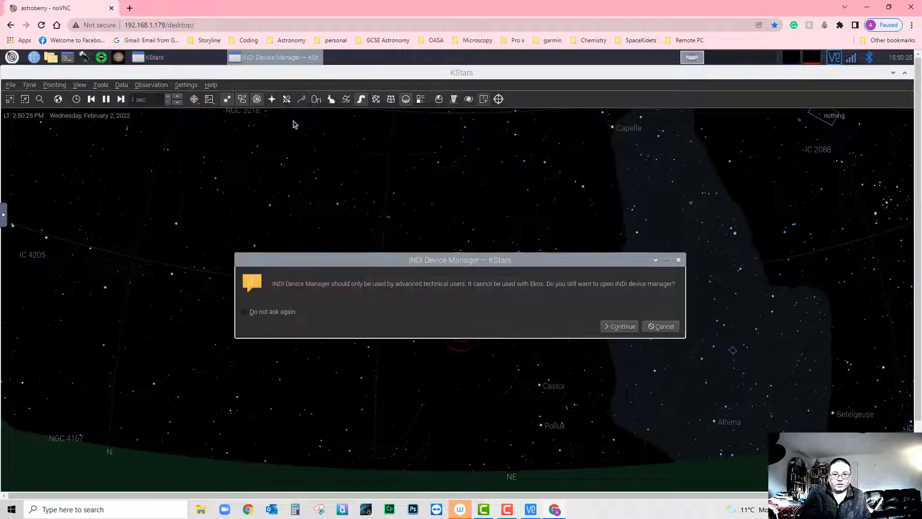
click(624, 327)
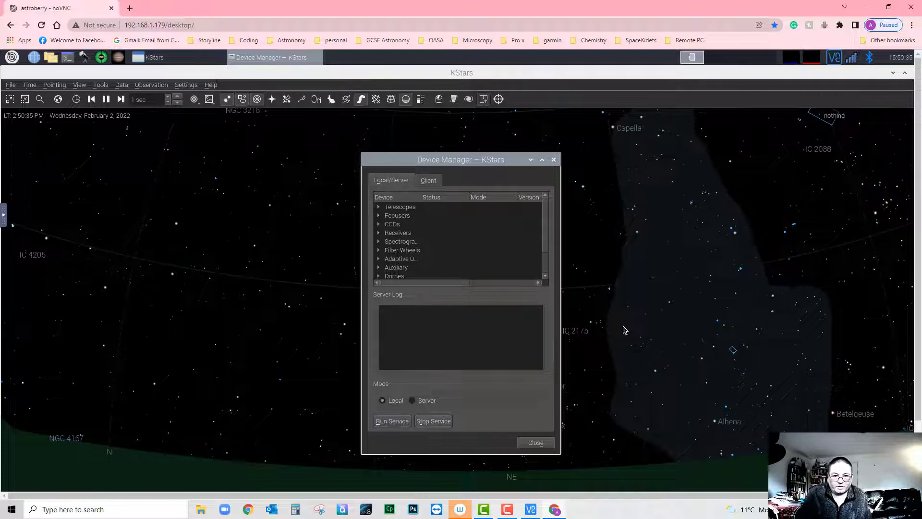
- Expand the Telescopes group and select the EQMod Mount driver
click(379, 207)
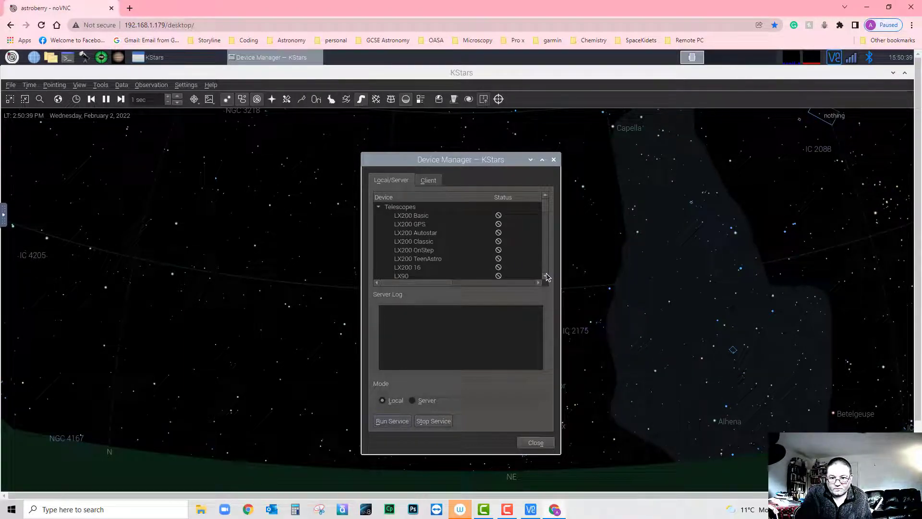
scroll(547, 278, down, 8)
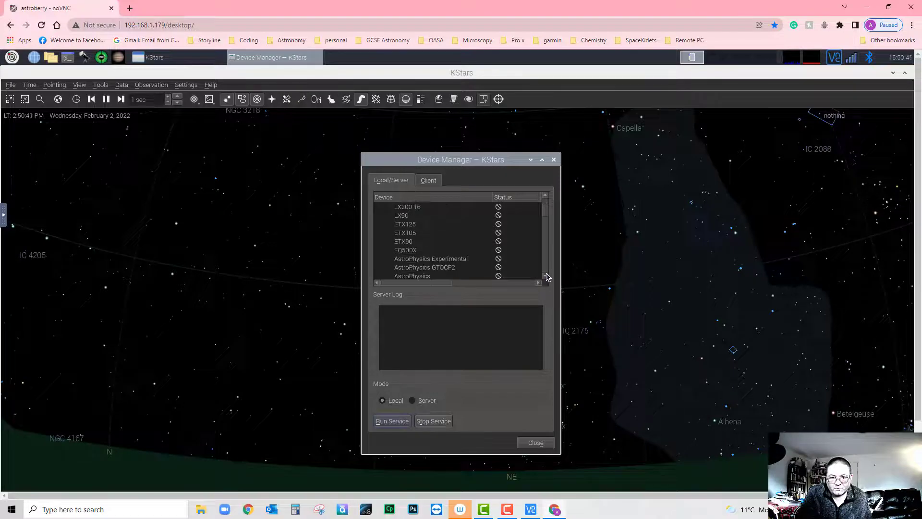
scroll(548, 278, down, 3)
click(546, 274)
click(546, 275)
click(547, 274)
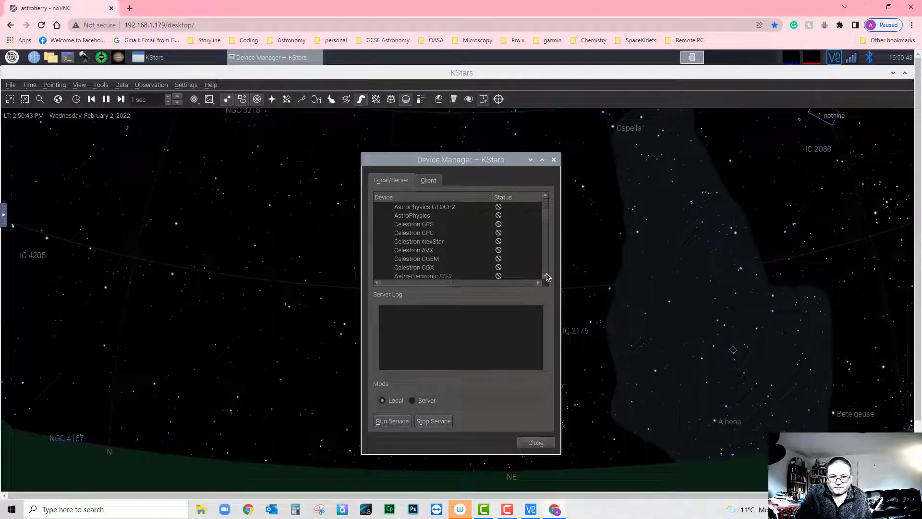
click(546, 275)
click(547, 275)
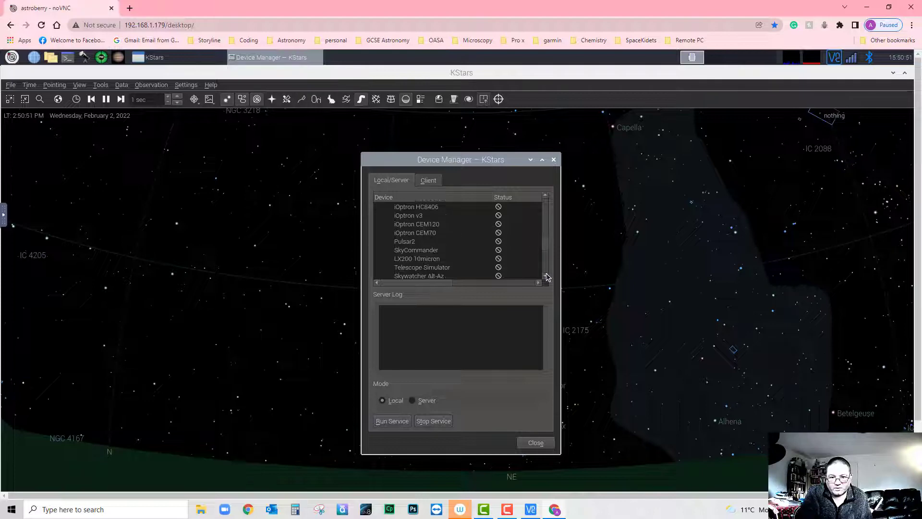
click(547, 276)
click(547, 276)
click(546, 276)
click(547, 276)
click(546, 276)
click(547, 276)
click(546, 276)
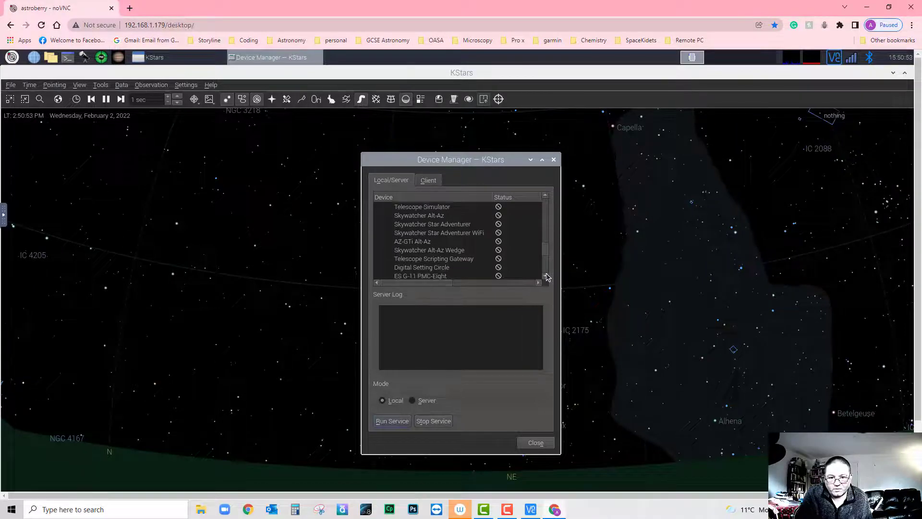
click(546, 276)
click(547, 276)
click(547, 276)
click(547, 276)
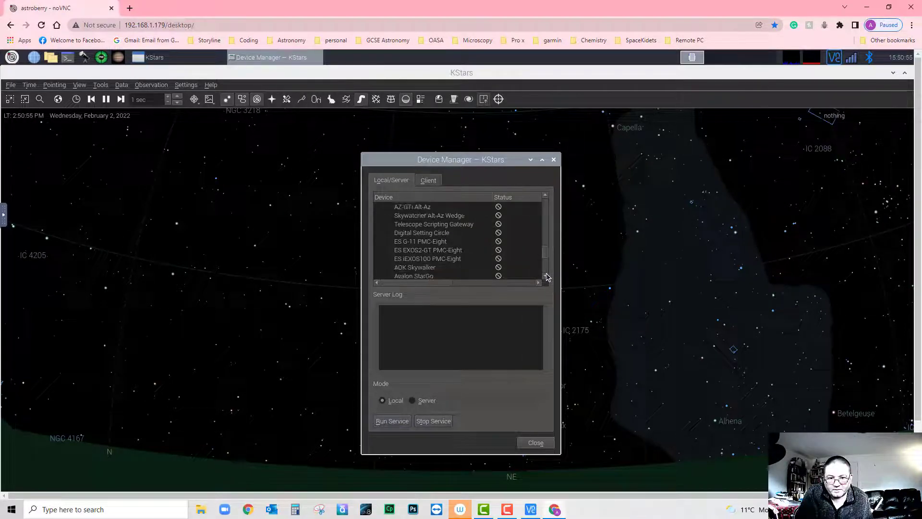
click(546, 276)
click(546, 276)
click(546, 276)
click(546, 276)
click(546, 276)
click(546, 276)
click(546, 276)
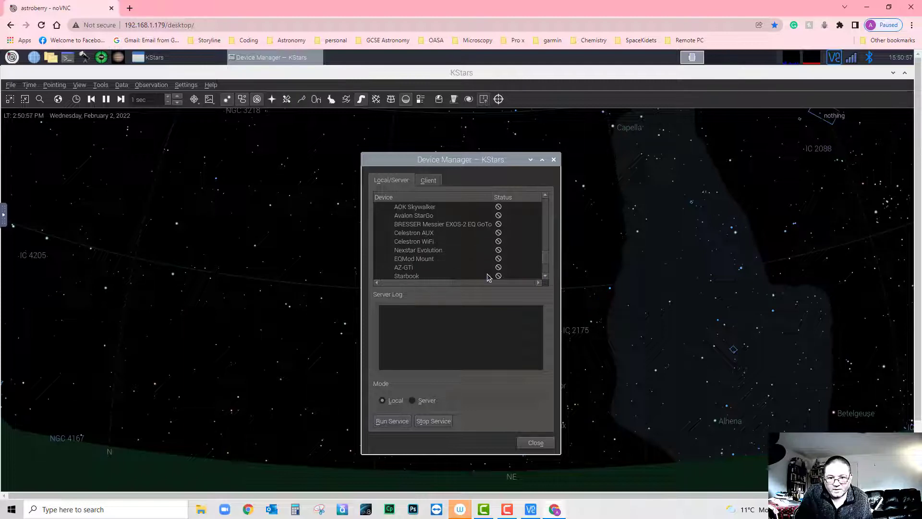
click(416, 259)
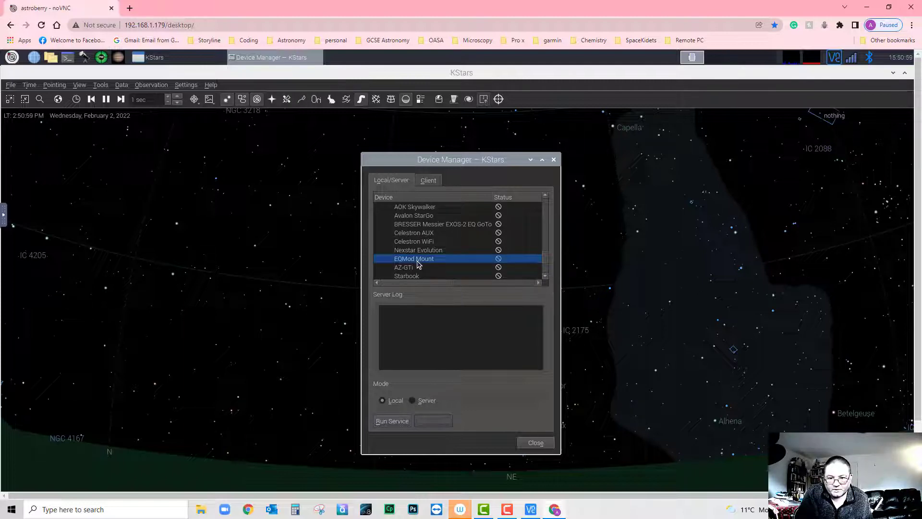
- Expand the CCDs group and run the Canon DSLR driver
scroll(395, 249, down, 2)
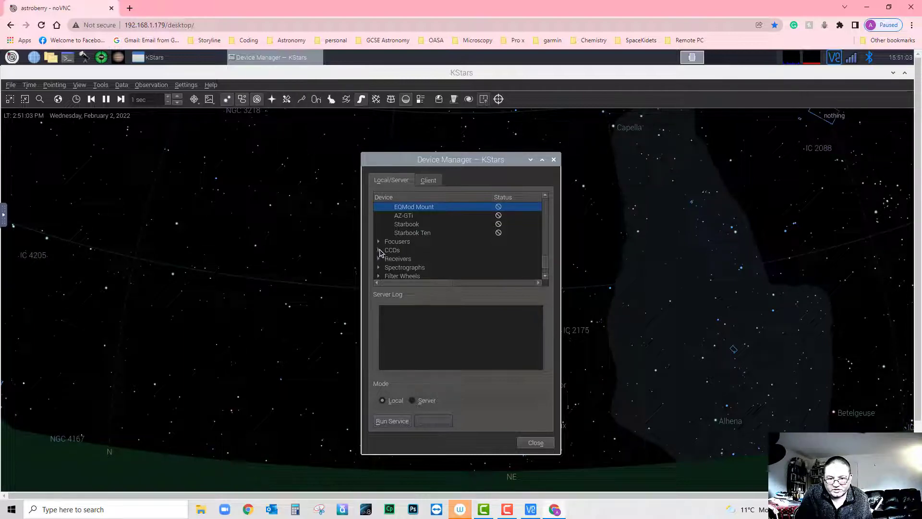
click(380, 250)
click(545, 276)
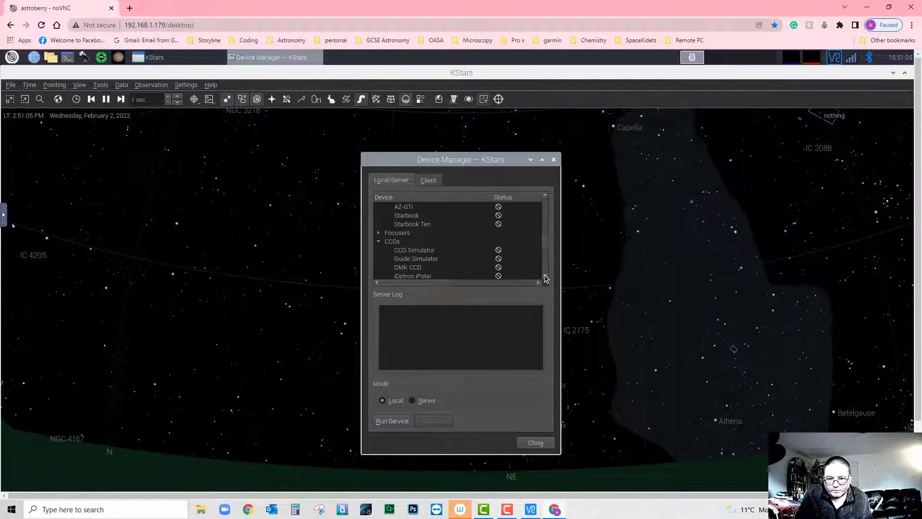
click(545, 276)
click(545, 276)
click(545, 277)
click(545, 277)
click(545, 278)
click(546, 277)
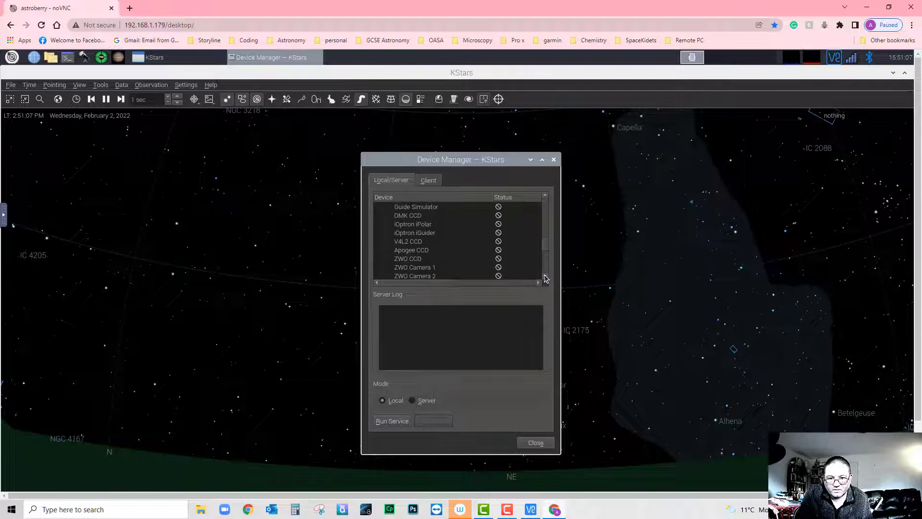
click(545, 277)
click(545, 277)
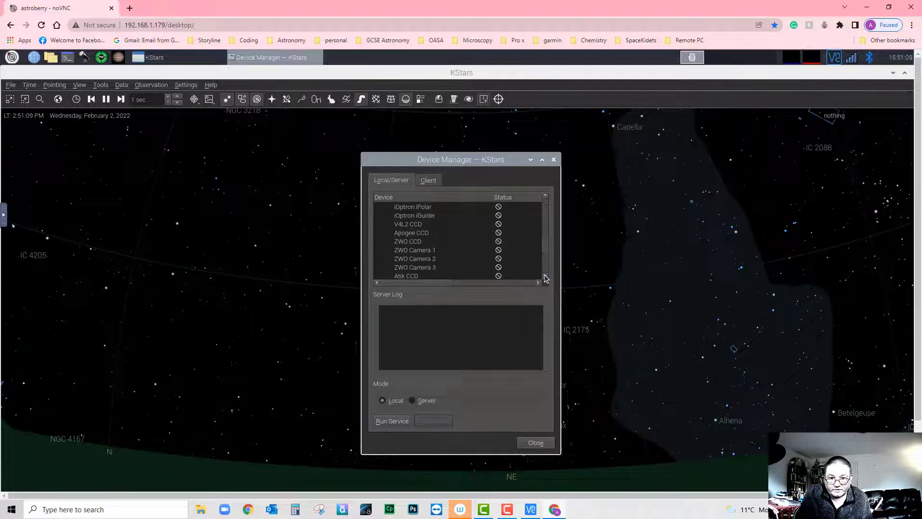
click(546, 277)
click(546, 278)
click(545, 277)
click(545, 277)
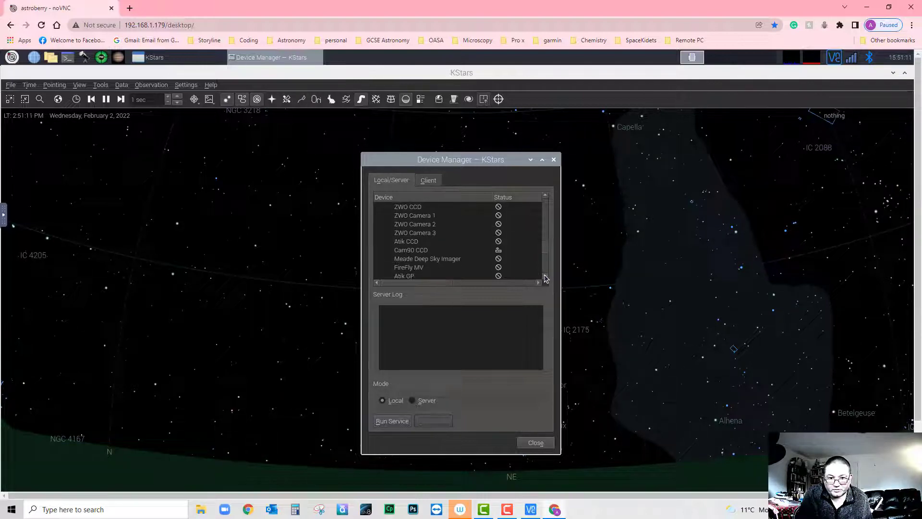
click(545, 277)
click(546, 277)
click(545, 277)
click(546, 277)
click(545, 277)
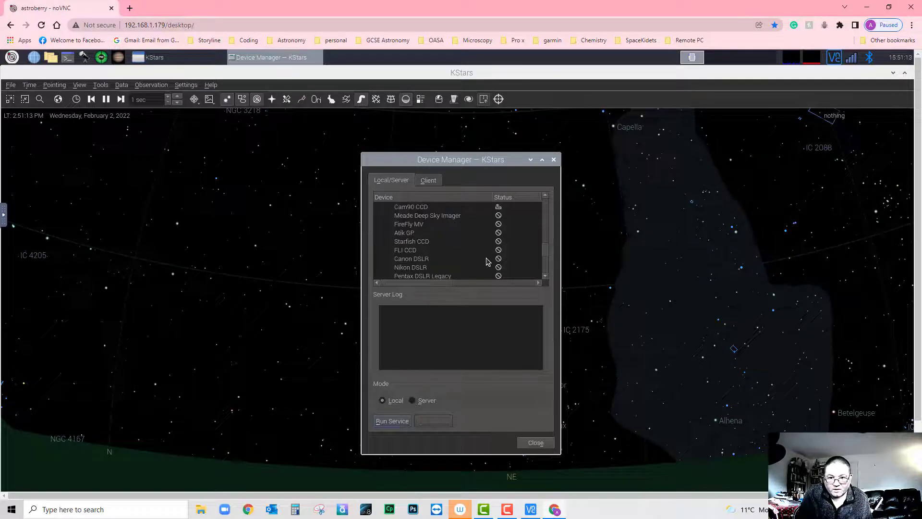
click(426, 260)
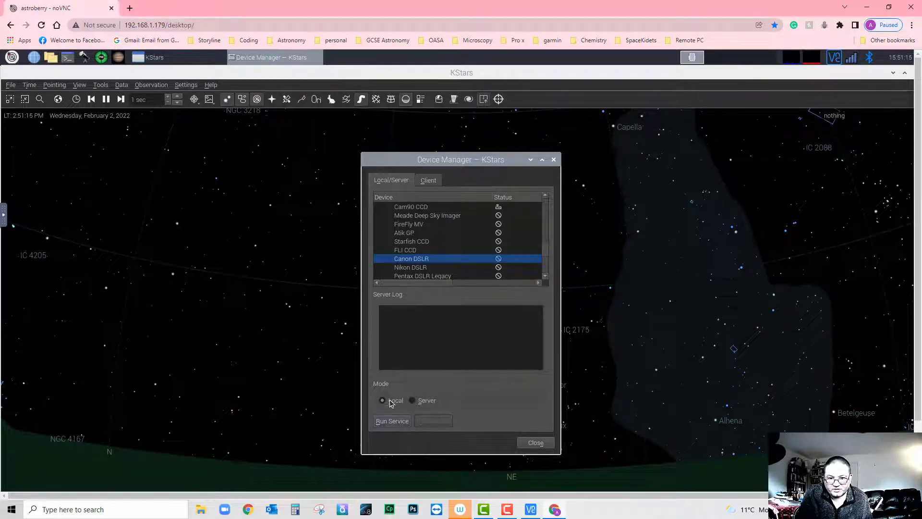
click(392, 421)
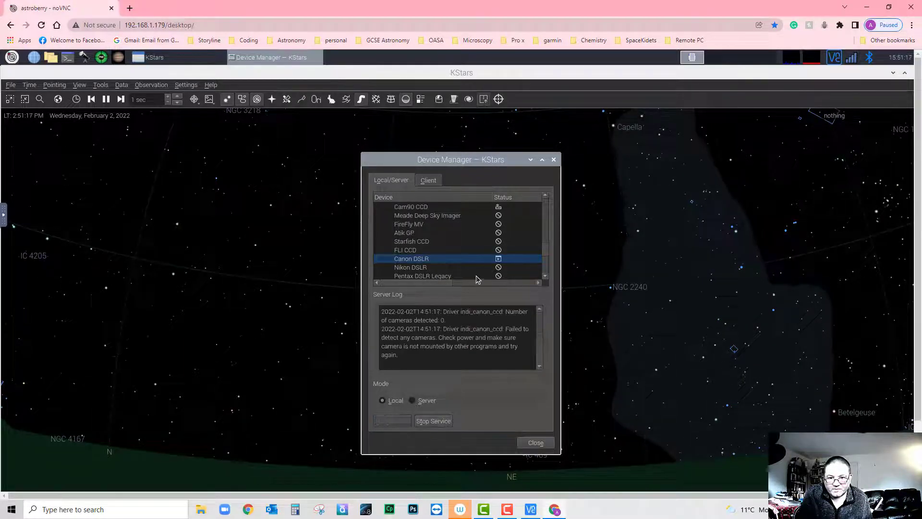
- Run the QHY CCD driver
click(545, 277)
click(546, 276)
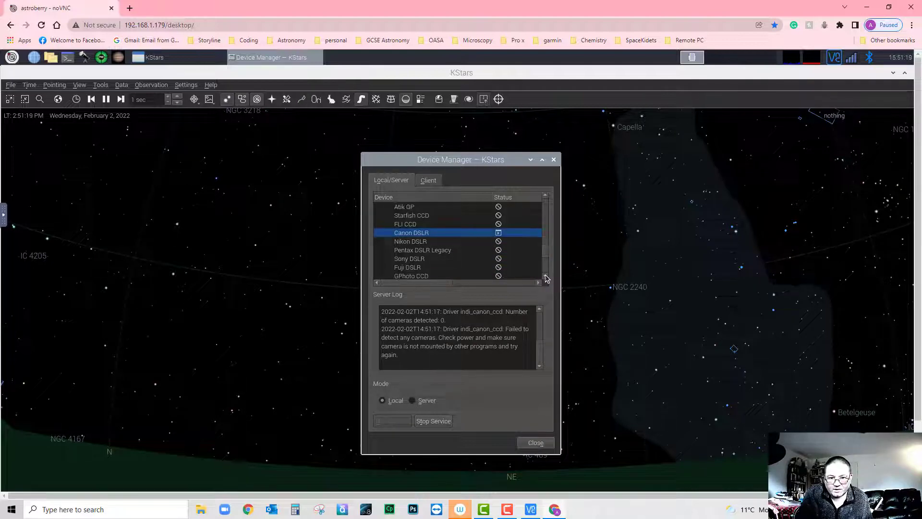
click(545, 277)
click(546, 277)
click(545, 276)
click(545, 277)
click(546, 276)
click(545, 277)
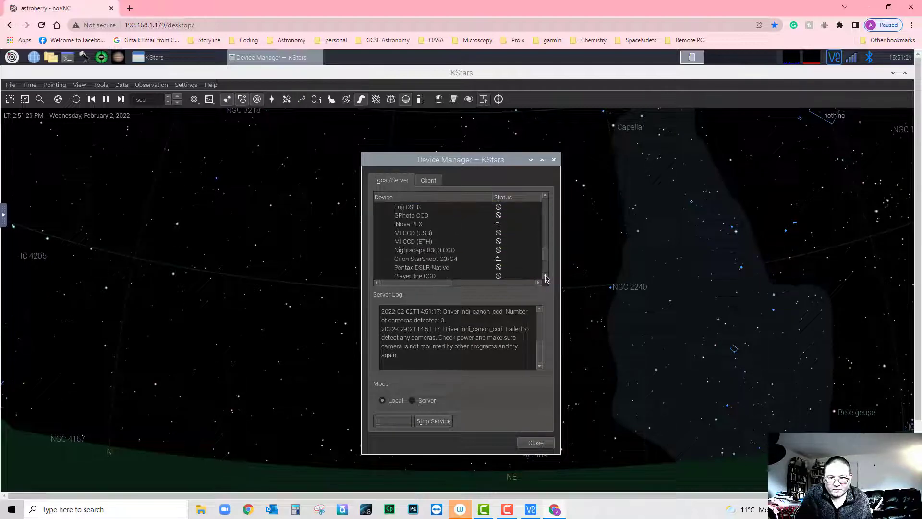
click(545, 277)
click(546, 277)
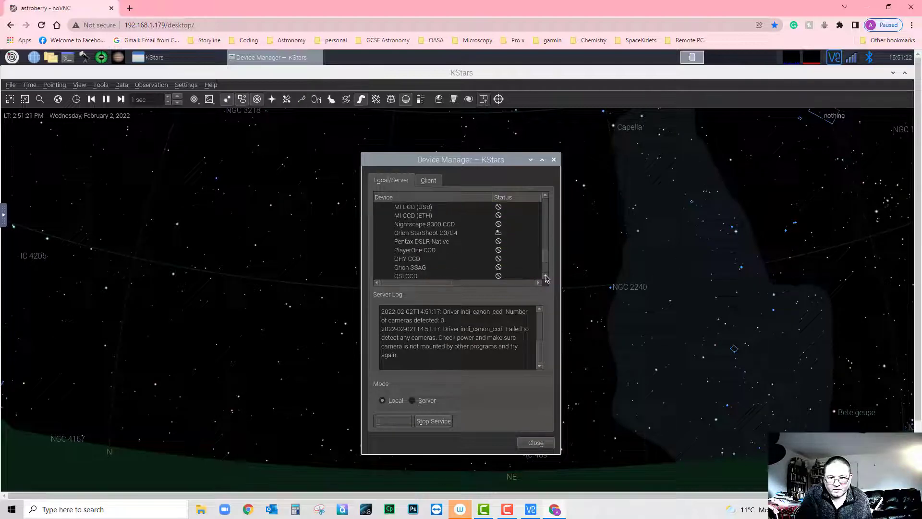
click(414, 262)
click(393, 422)
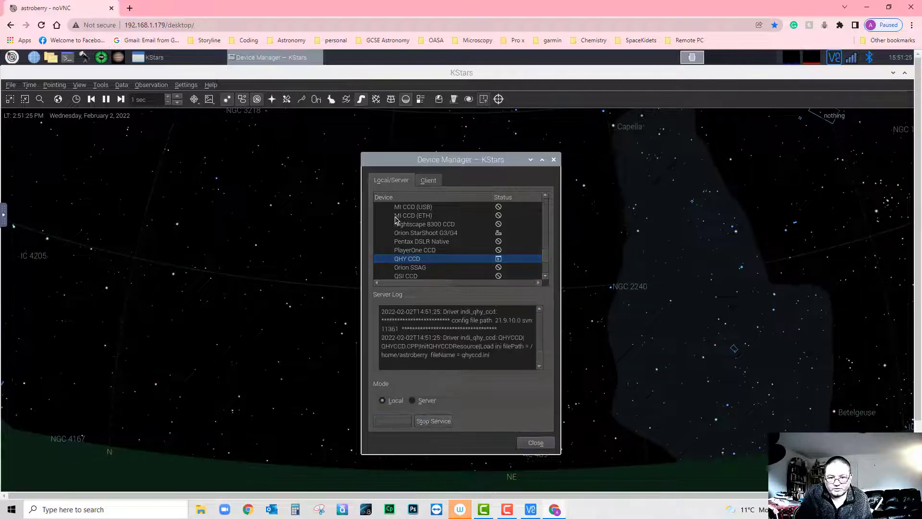
- Run the Astrometry and SkySafari drivers from the Auxiliary group, then move the Device Manager up-left
scroll(406, 231, up, 5)
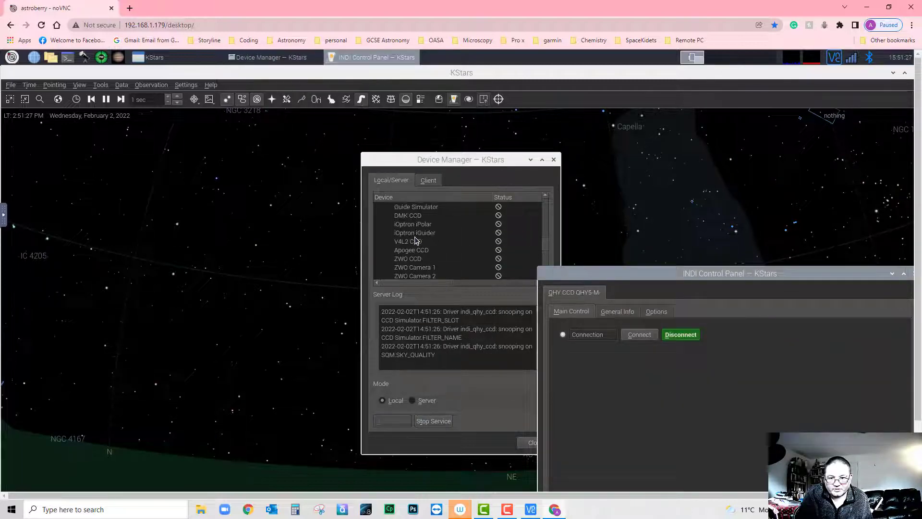
scroll(416, 240, up, 3)
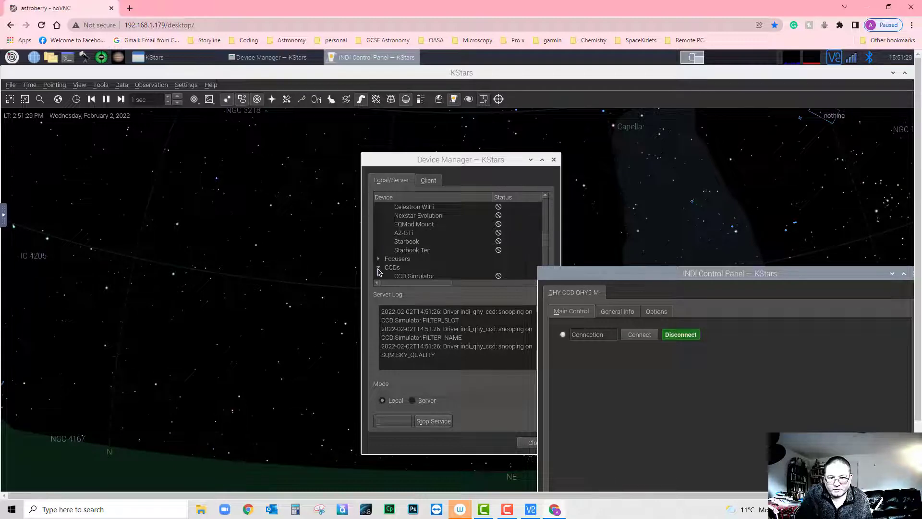
click(379, 268)
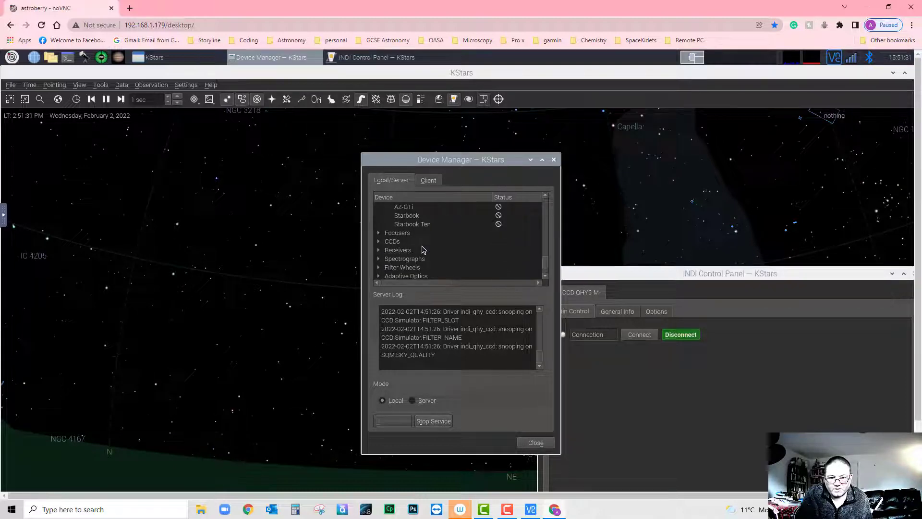
scroll(423, 250, down, 1)
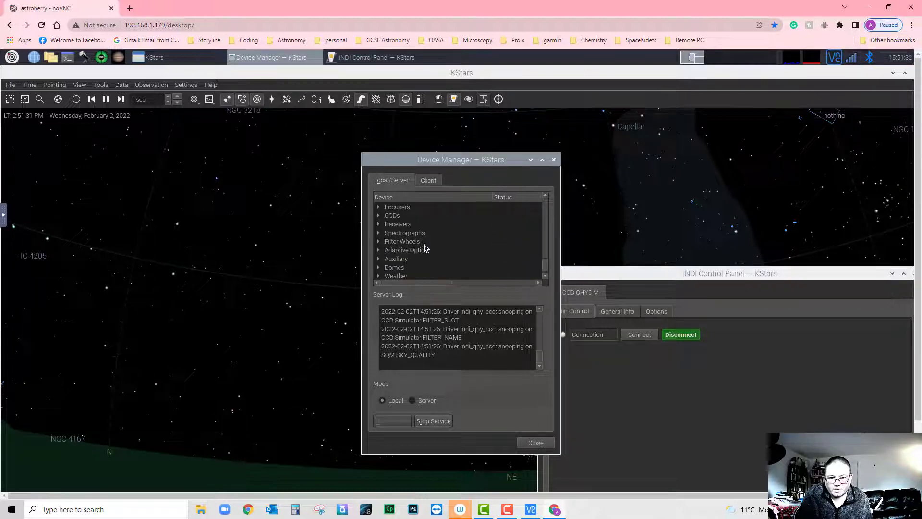
click(379, 258)
click(412, 271)
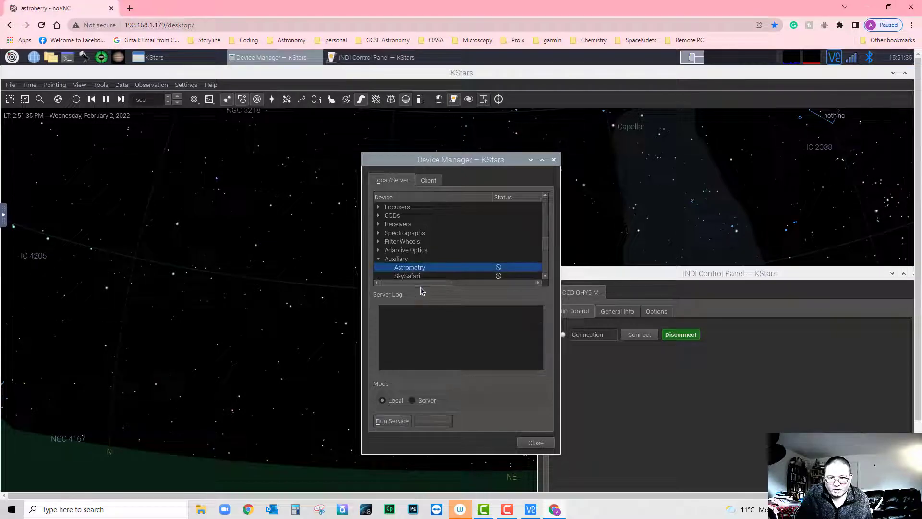
click(392, 421)
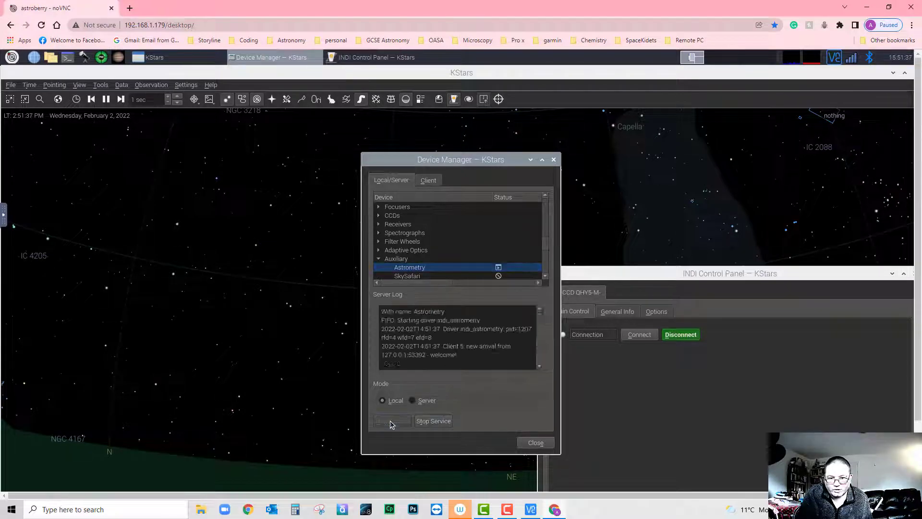
click(412, 276)
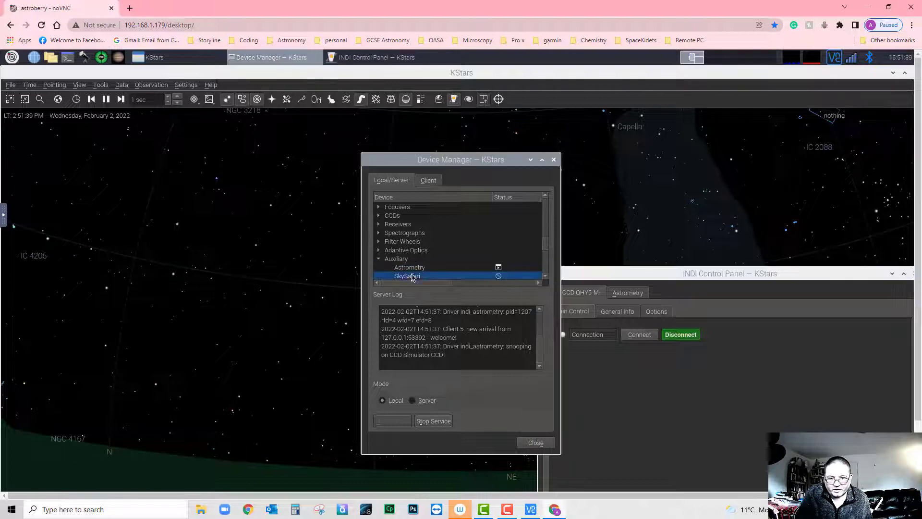
click(389, 422)
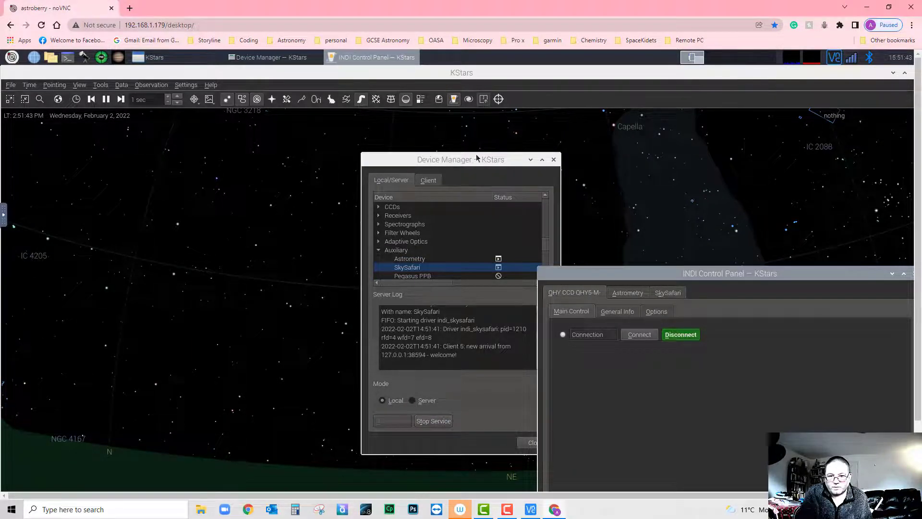
drag(476, 159, 355, 122)
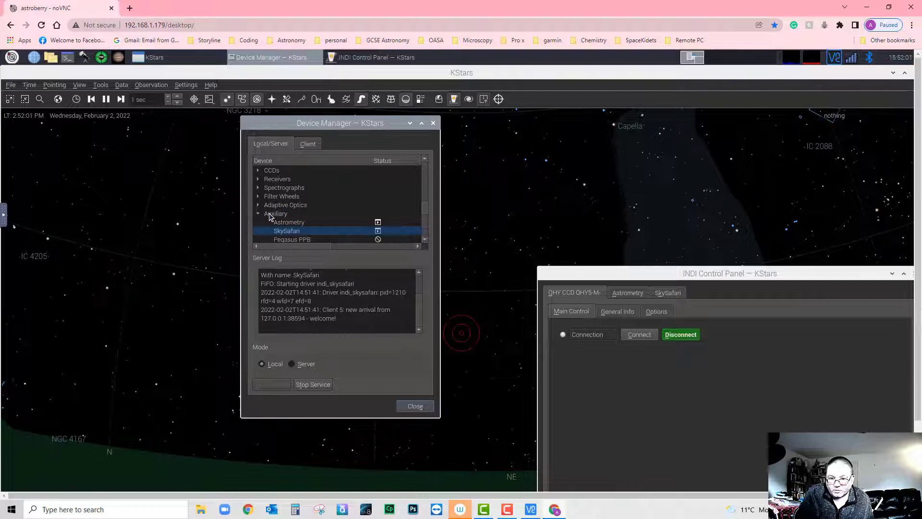
- Collapse Telescopes, expand CCDs, and select Canon DSLR to show its 'no cameras detected' log
scroll(305, 207, up, 5)
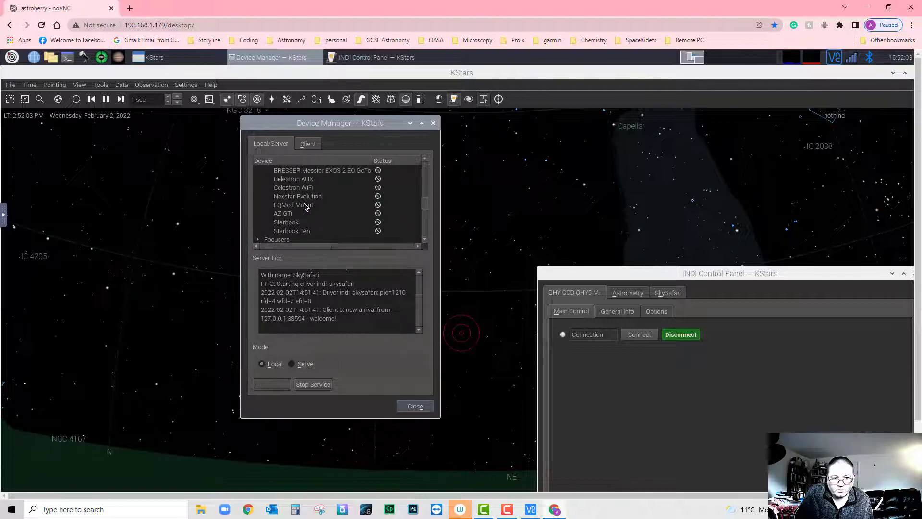
scroll(306, 206, up, 6)
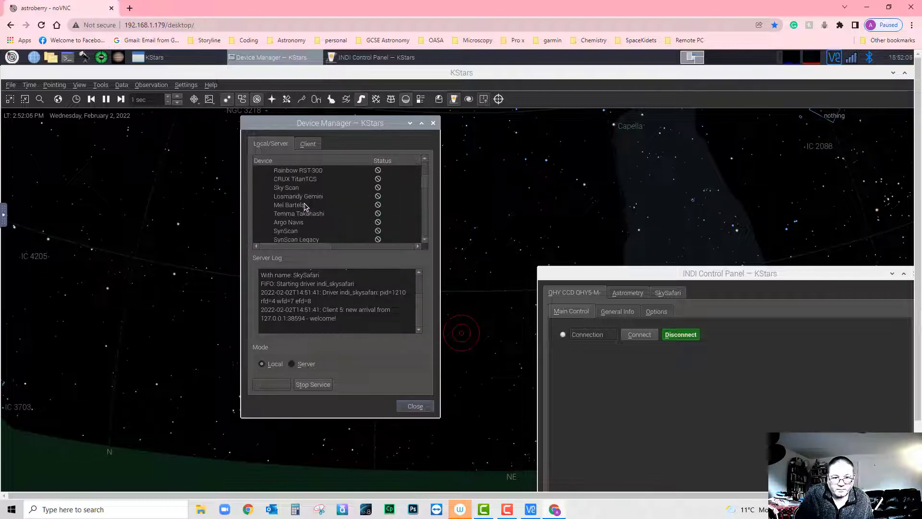
scroll(306, 207, up, 3)
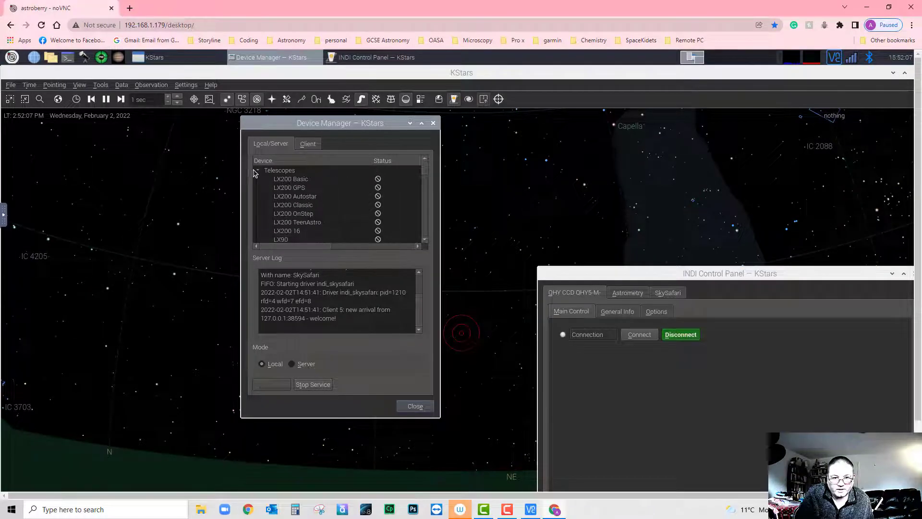
click(258, 171)
click(258, 187)
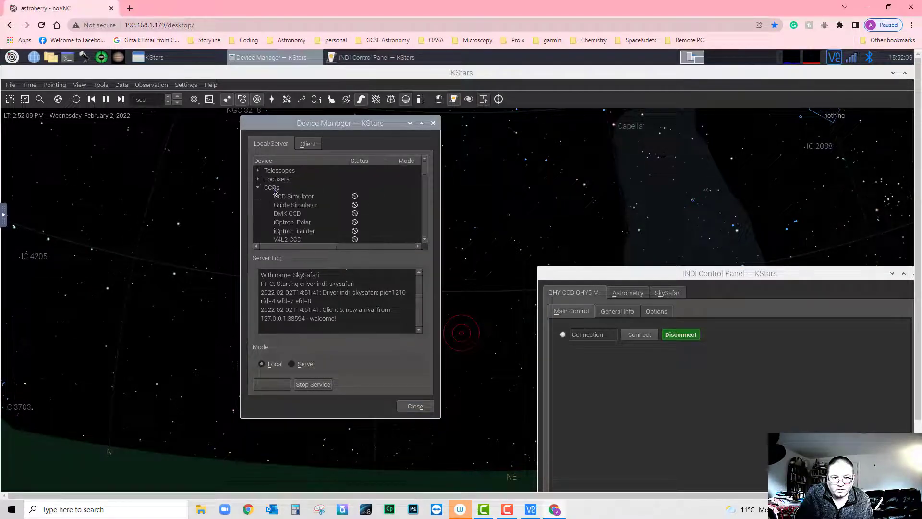
scroll(307, 221, down, 6)
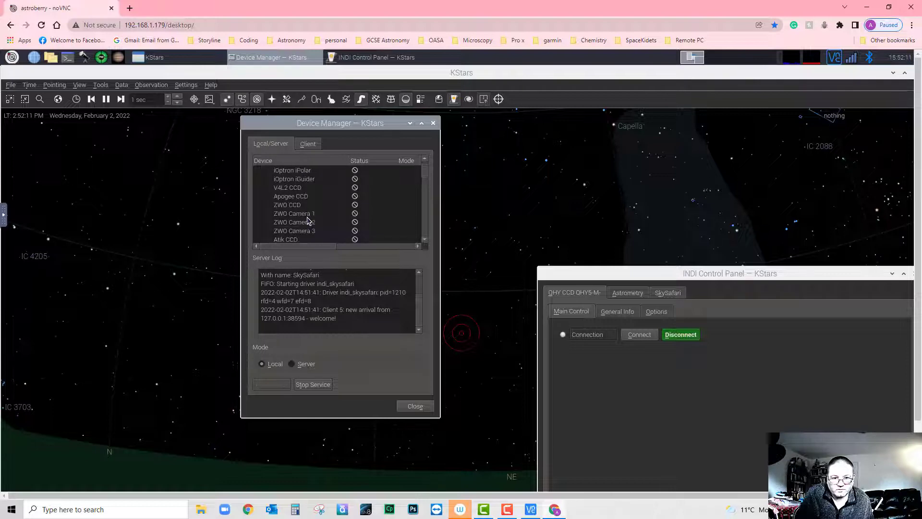
scroll(309, 221, down, 5)
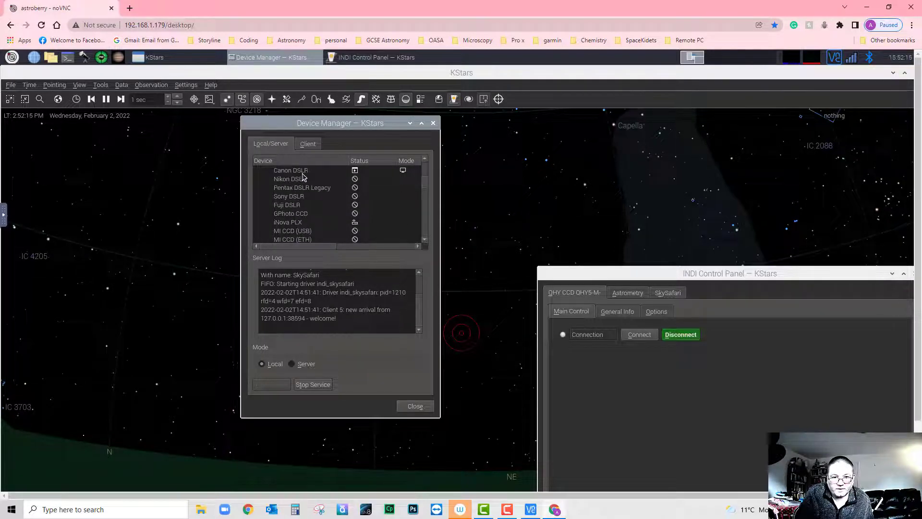
click(303, 172)
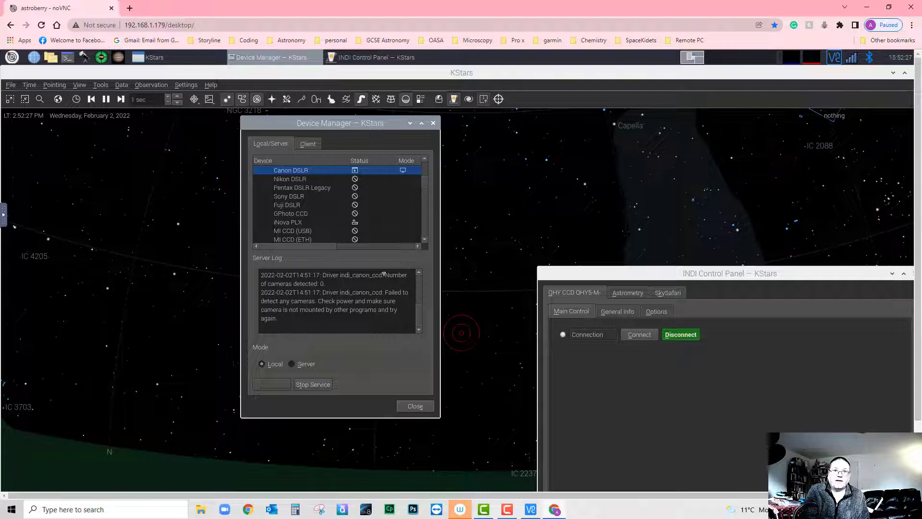
- Close the Device Manager and INDI Control Panel, reopen Ekos, and show its Profile list
click(415, 408)
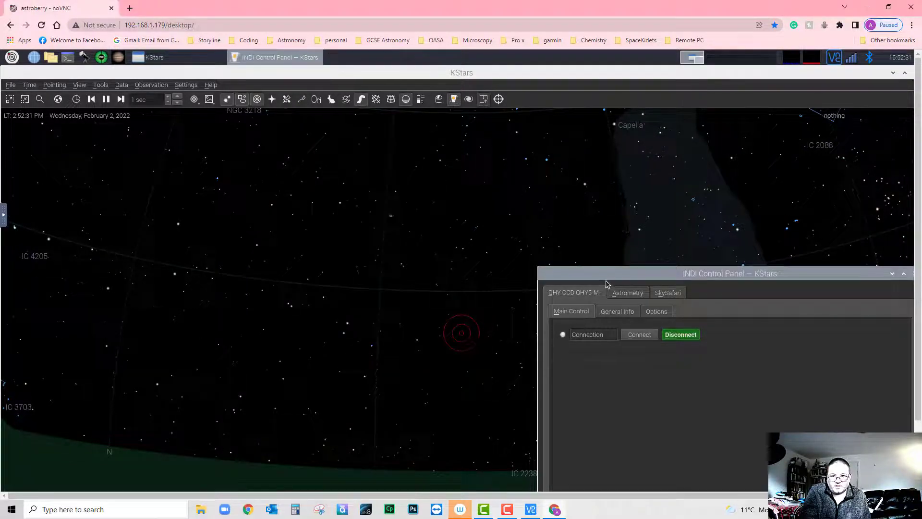
drag(610, 281, 254, 160)
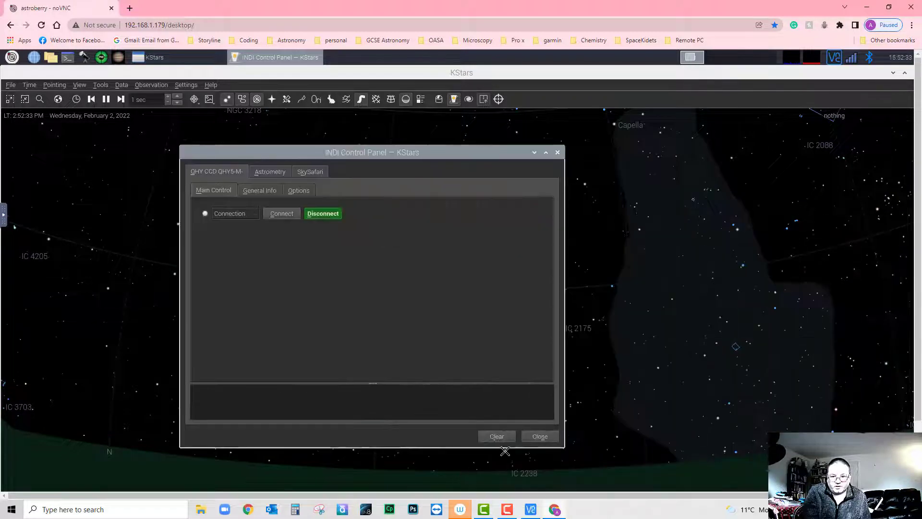
click(539, 438)
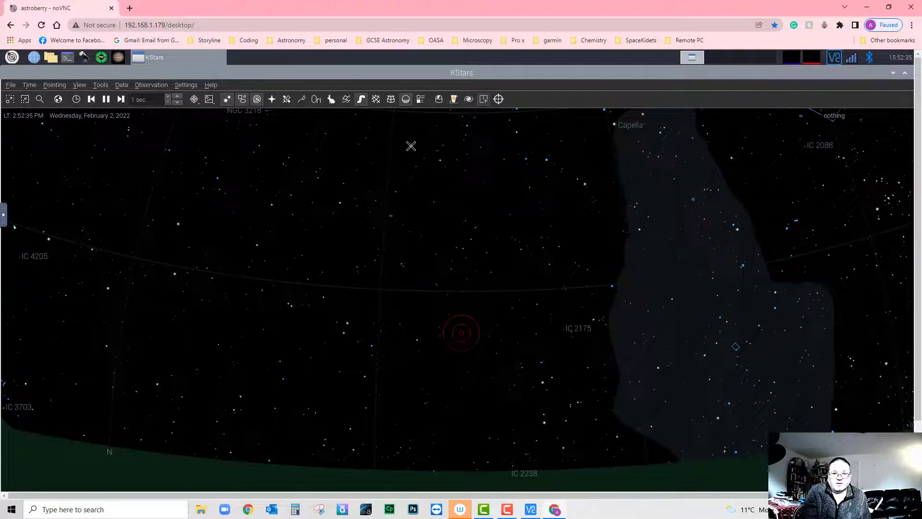
click(438, 101)
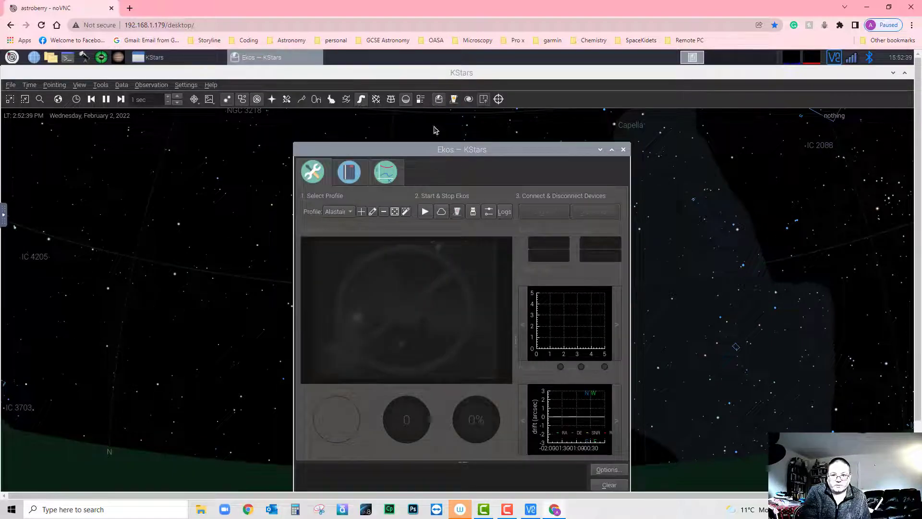
click(355, 214)
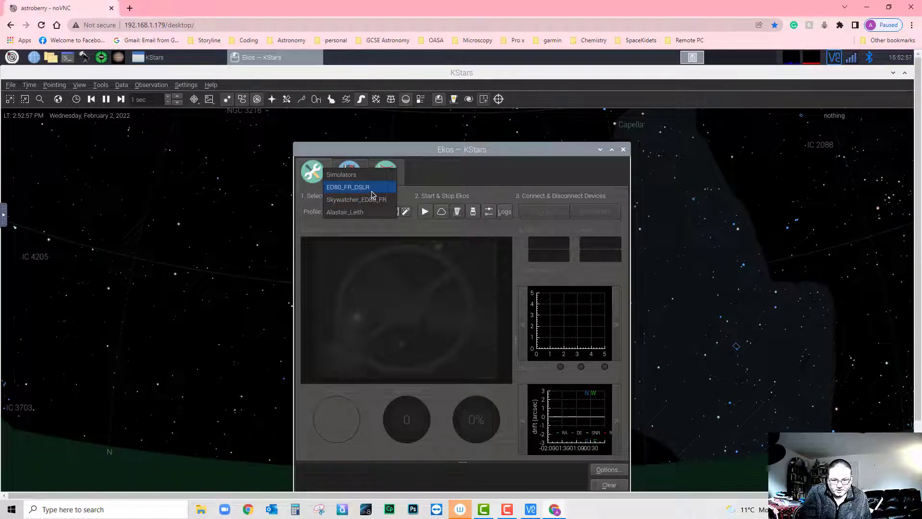
- Select the user-named profile, review it, start Ekos replacing the running INDI server, and centre the Control Panel
click(366, 216)
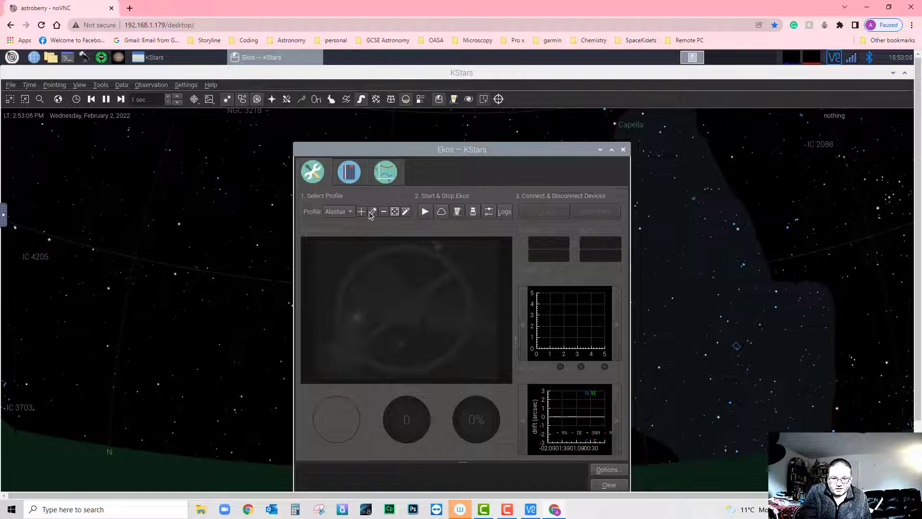
click(373, 212)
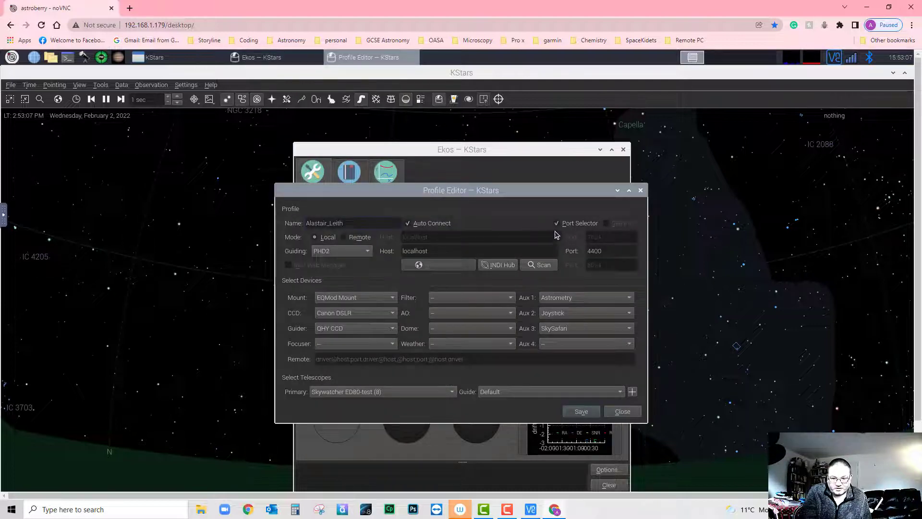
click(641, 191)
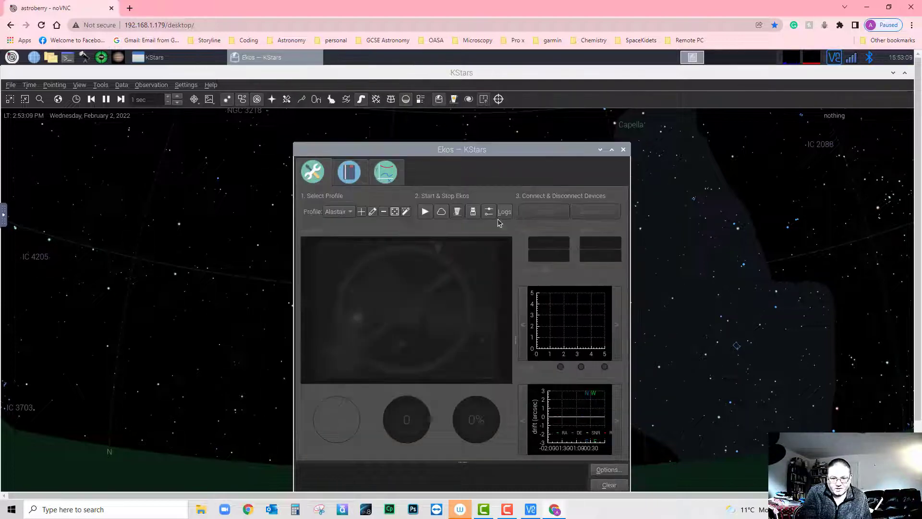
click(425, 212)
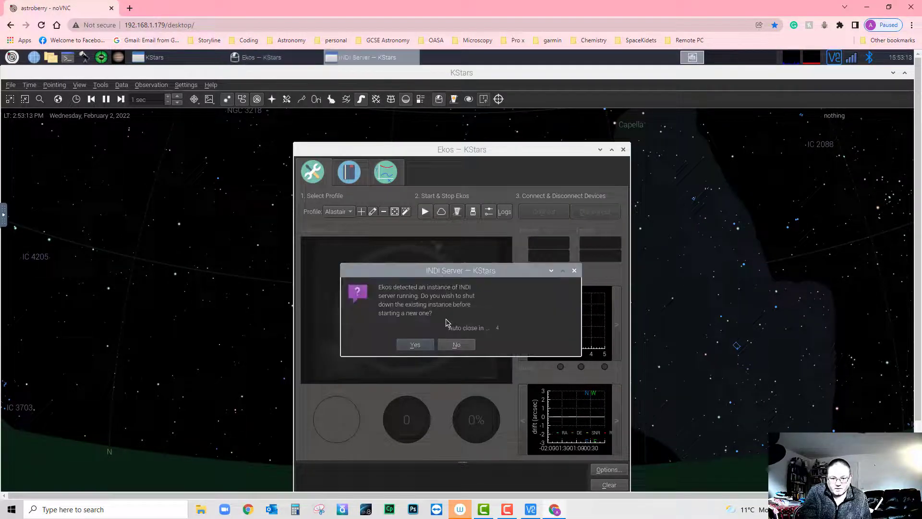
click(415, 345)
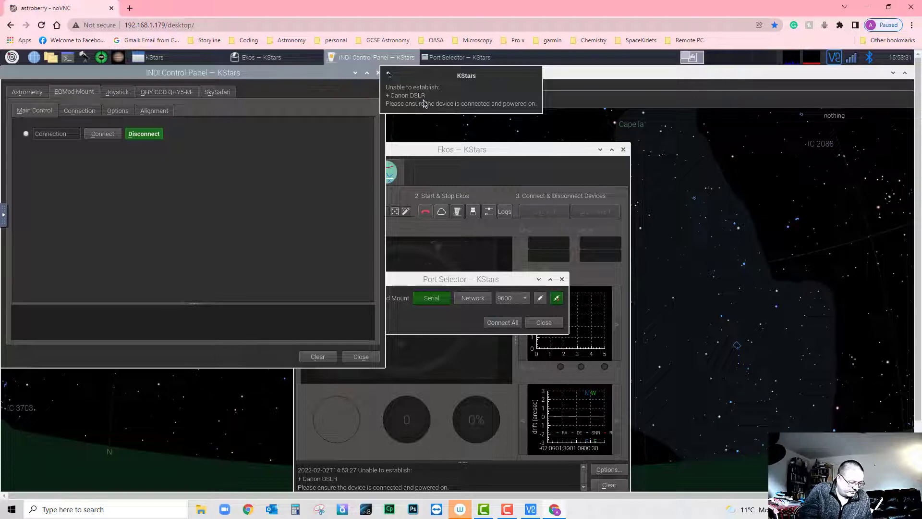
drag(312, 70, 471, 149)
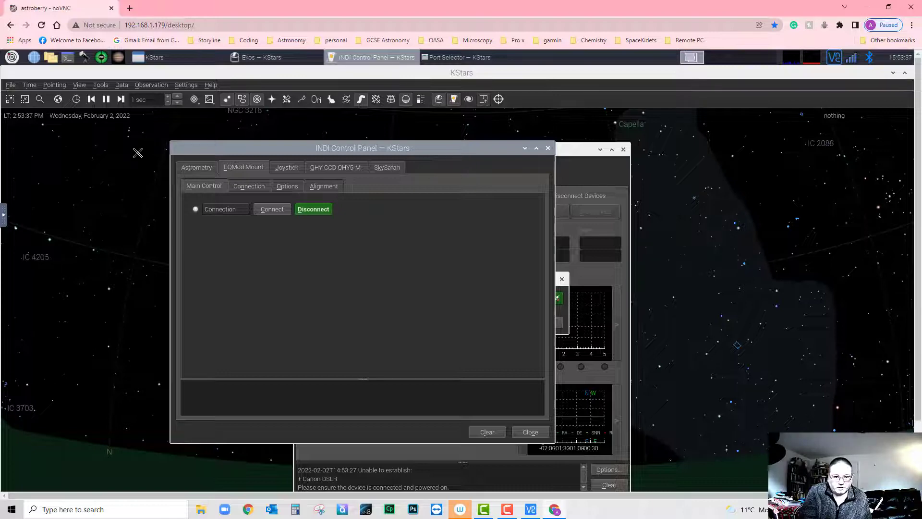
- Connect the Astrometry and Joystick drivers in the INDI Control Panel
click(197, 169)
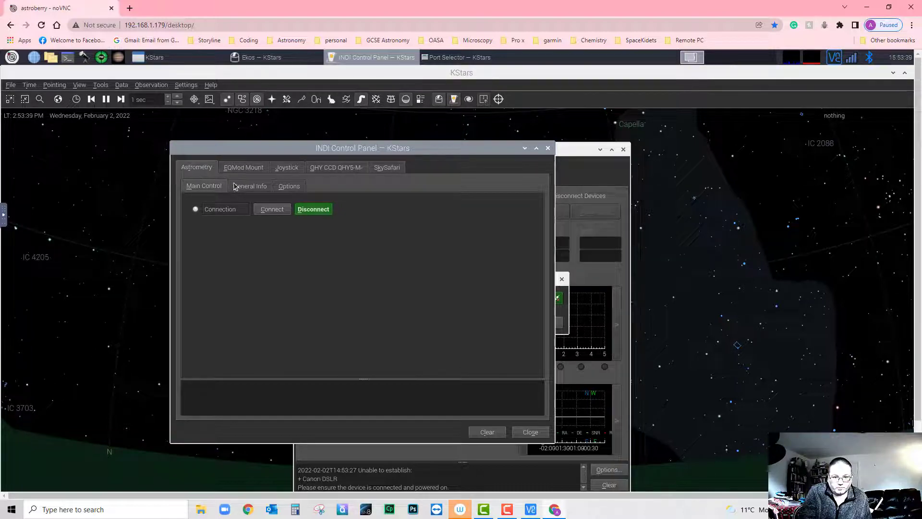
click(267, 210)
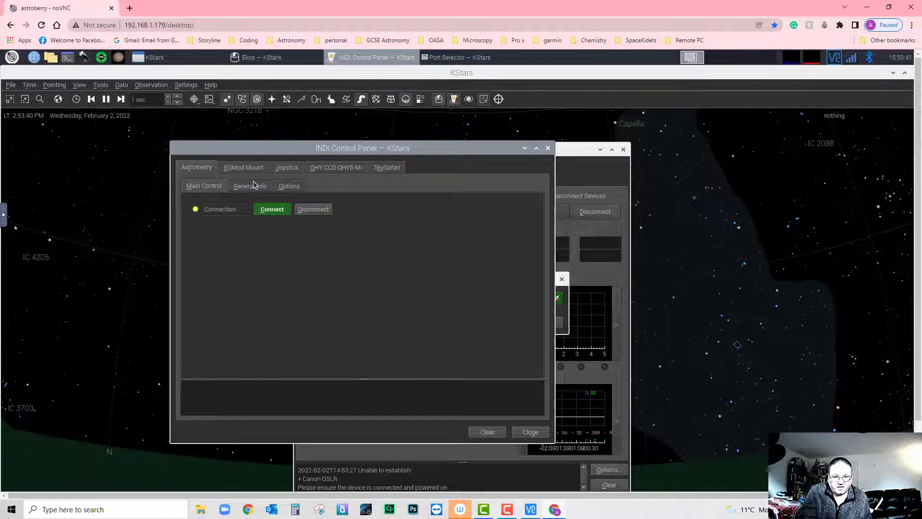
click(246, 168)
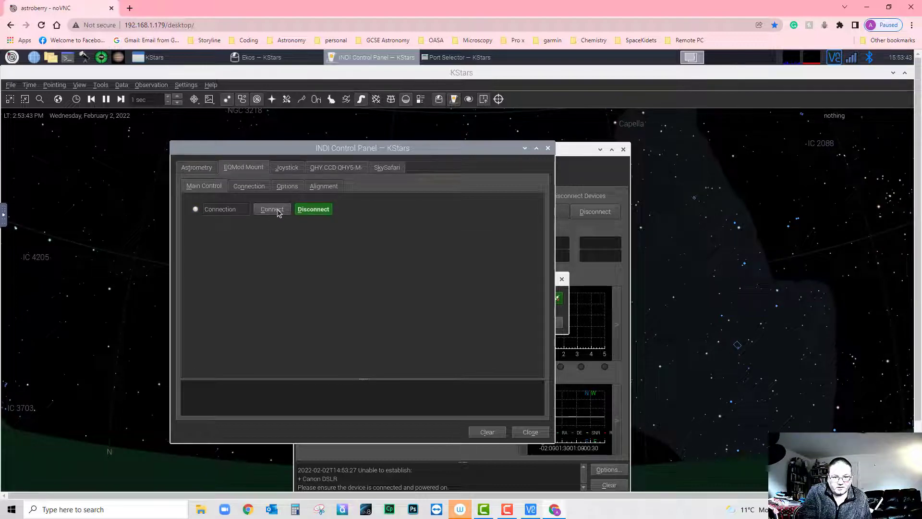
click(286, 167)
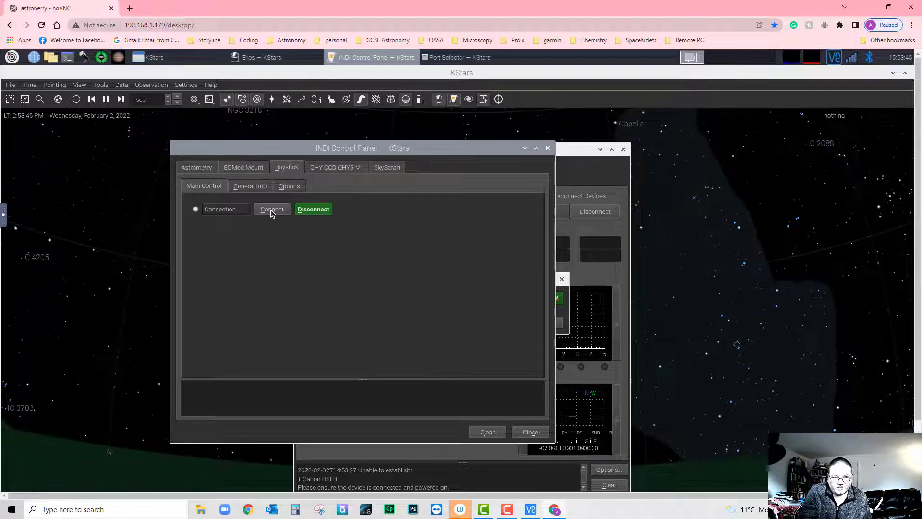
click(271, 209)
- Connect the QHY5-M camera and SkySafari, selecting SkySafari's port value 9624
click(323, 168)
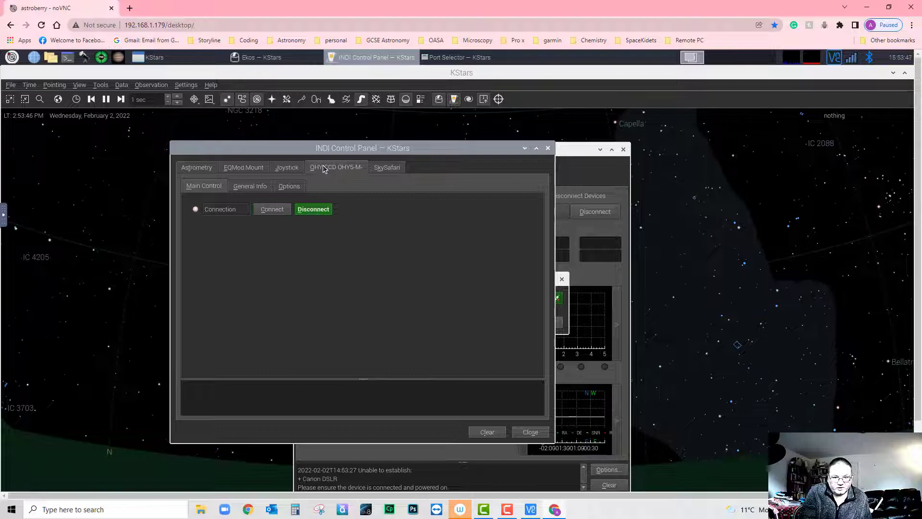
click(271, 210)
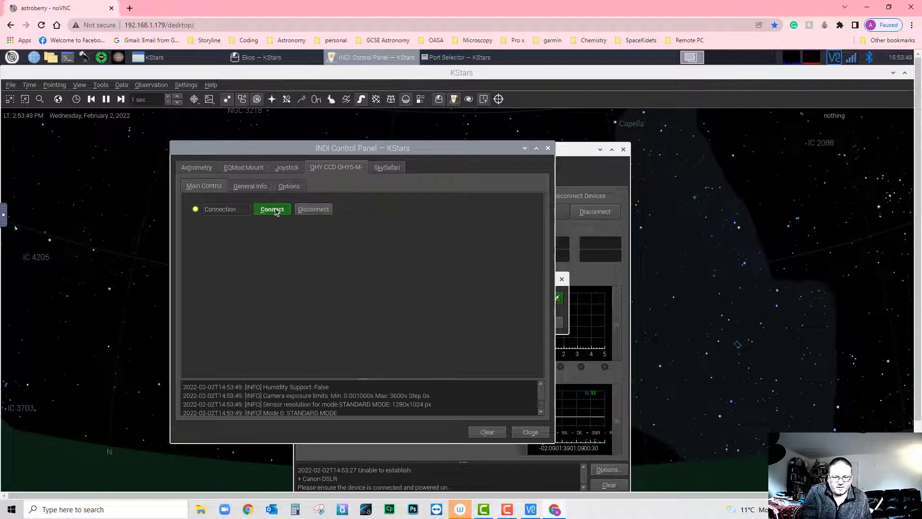
click(384, 170)
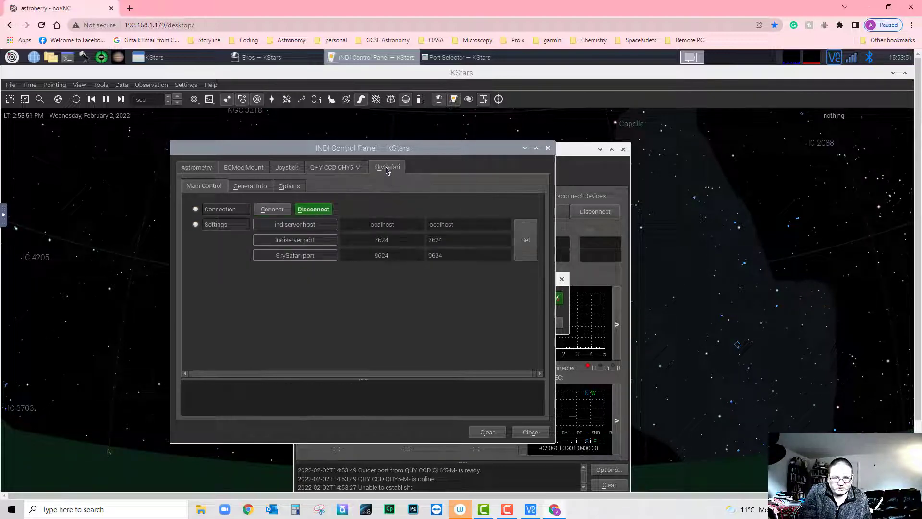
click(280, 210)
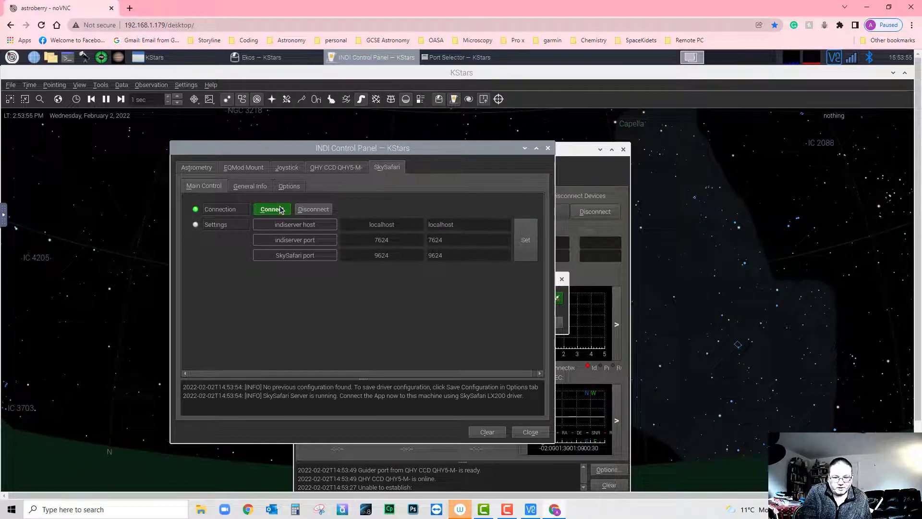
double_click(432, 254)
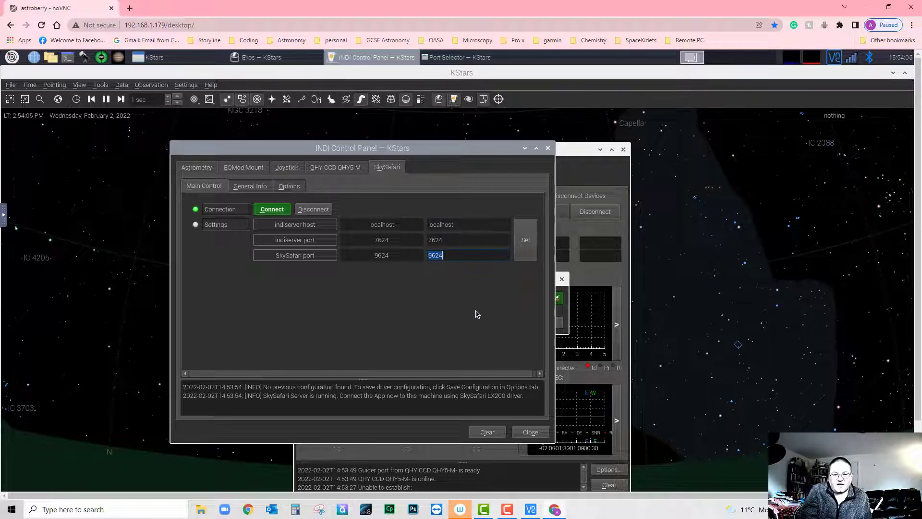
- Close the INDI Control Panel and the Port Selector, and move the Ekos window up
click(532, 434)
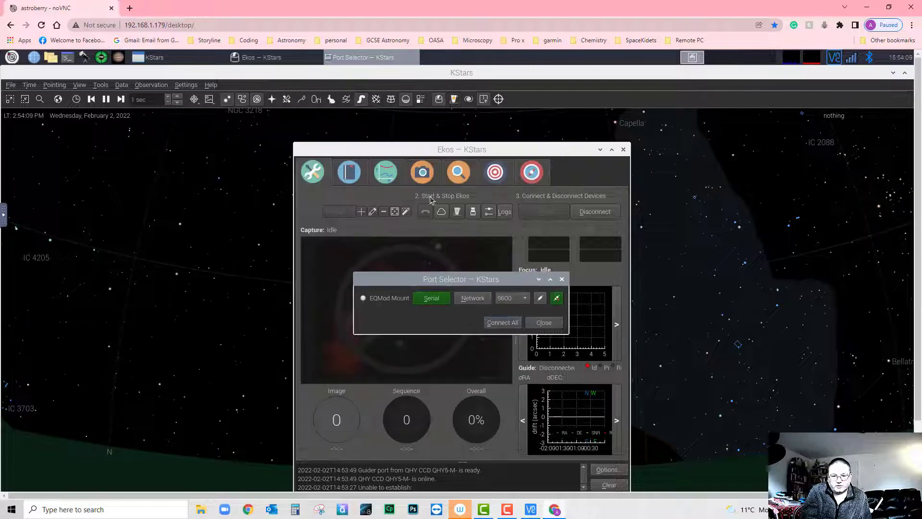
click(541, 323)
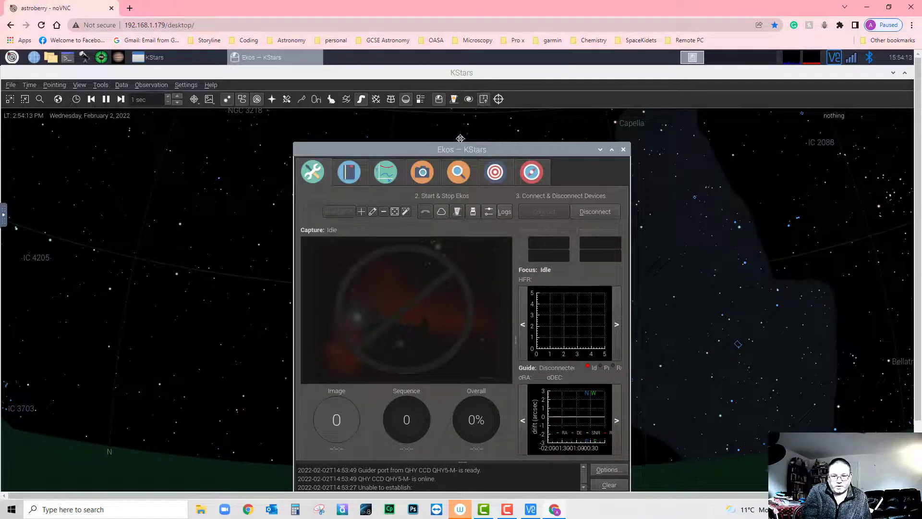
drag(473, 152, 436, 122)
- Check that the Ekos Capture camera is the QHY CCD QHY5-M, then close Ekos
click(385, 142)
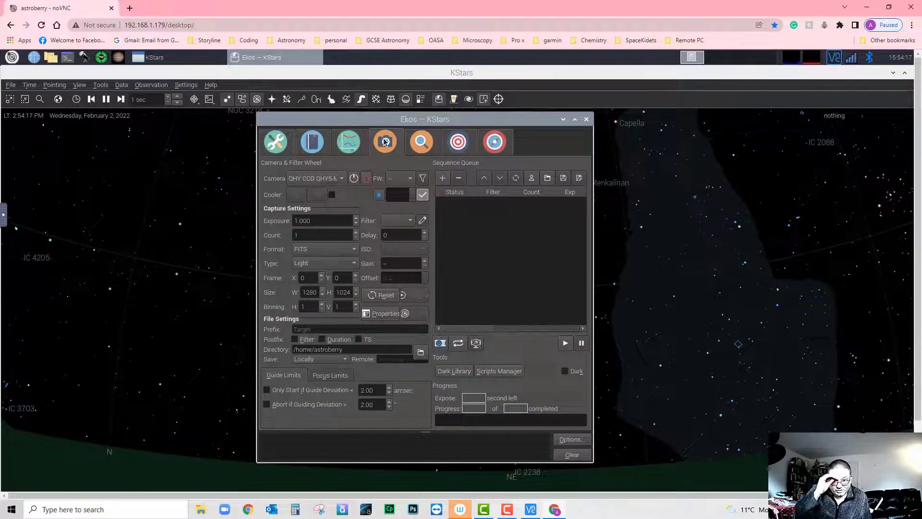
click(345, 178)
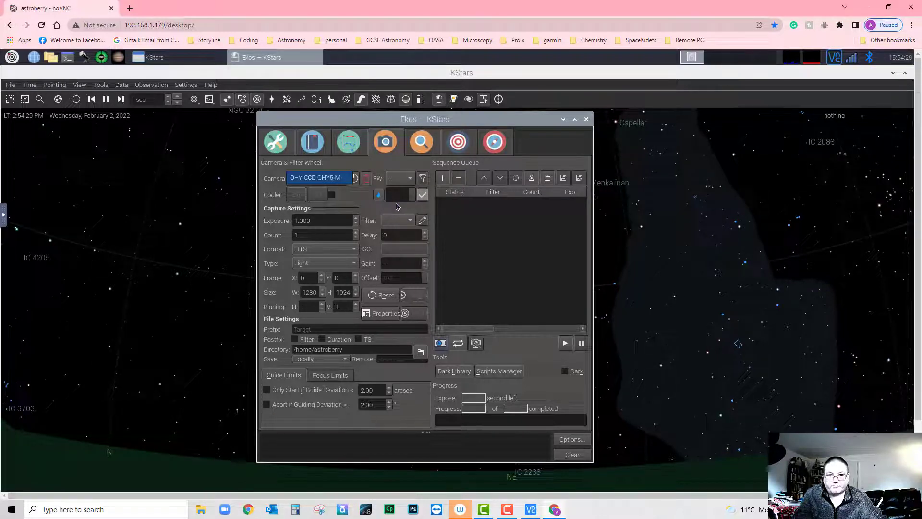
click(588, 119)
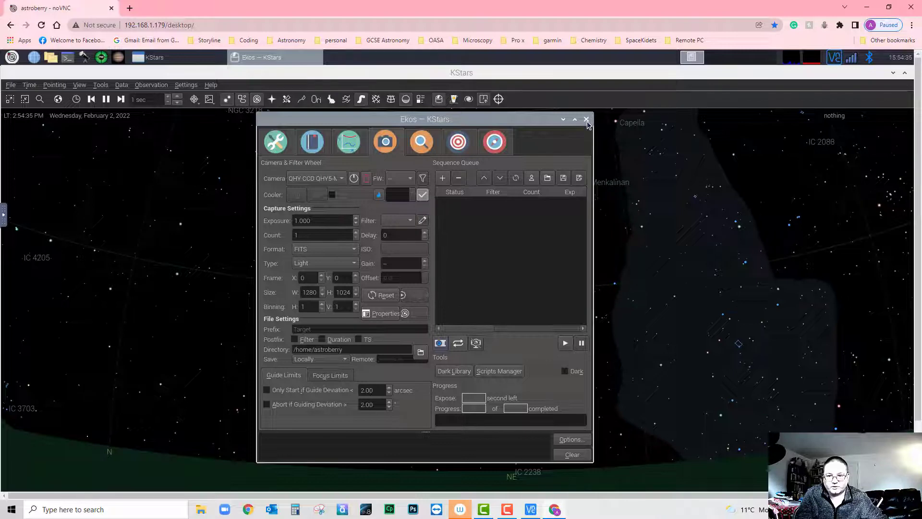
click(586, 119)
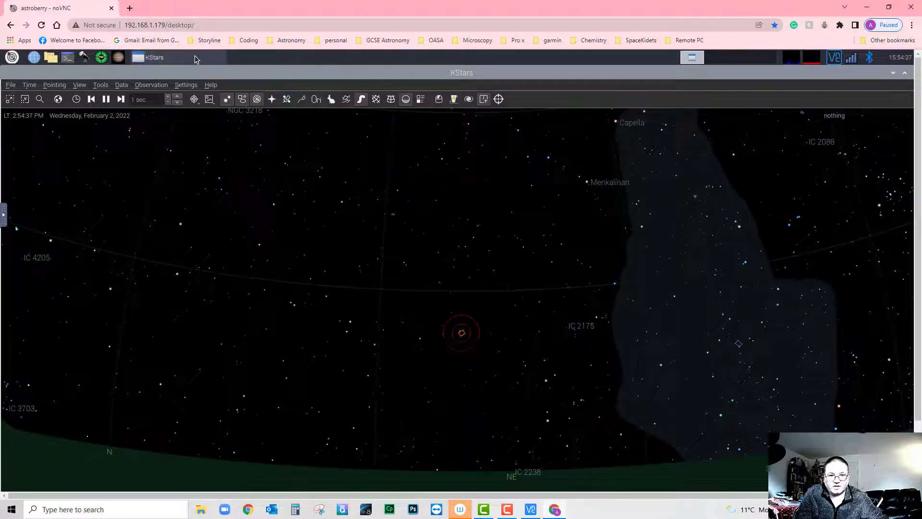
- Close the KStars window from the taskbar and relaunch KStars from the Astroberry panel
right_click(195, 59)
click(178, 73)
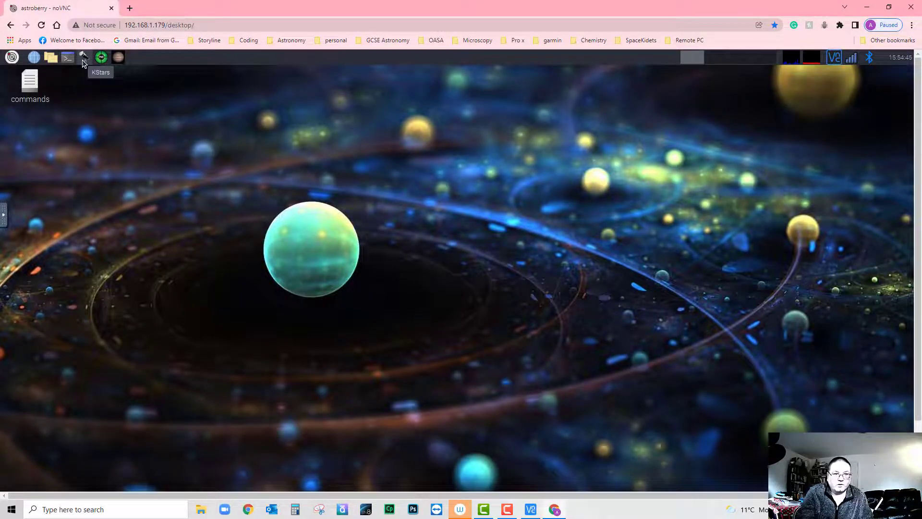
click(84, 58)
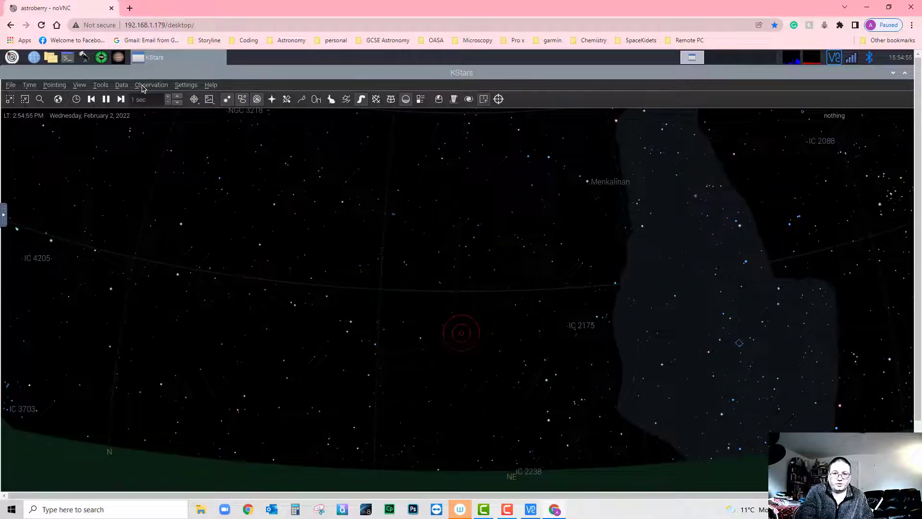
- Start Ekos with its INDI services and dismiss the Port Selector
click(443, 102)
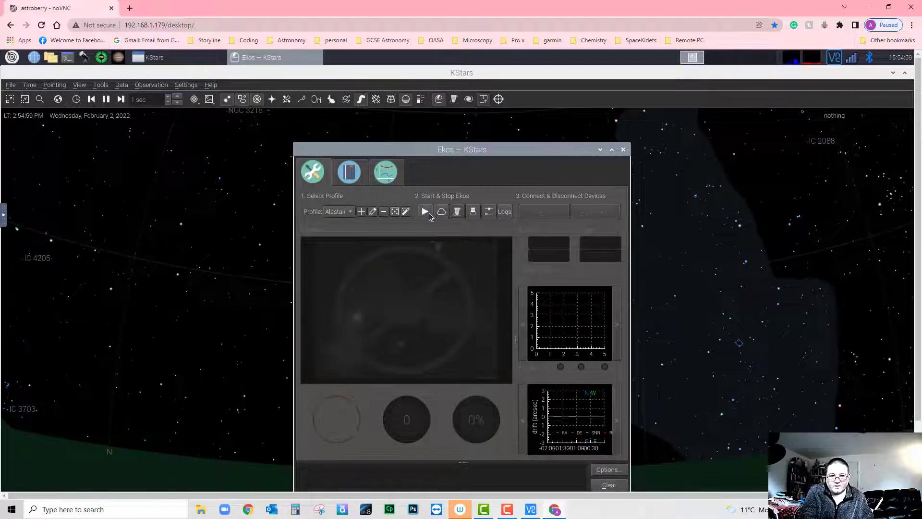
click(426, 212)
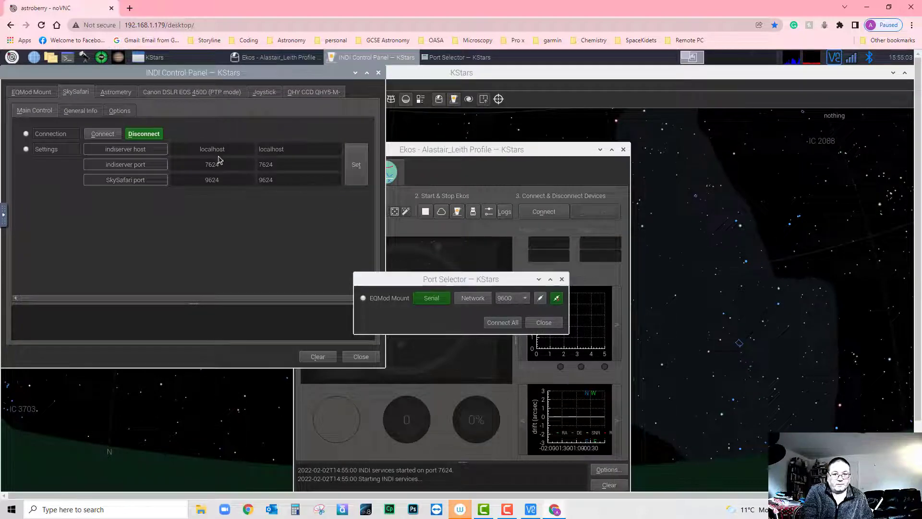
click(543, 323)
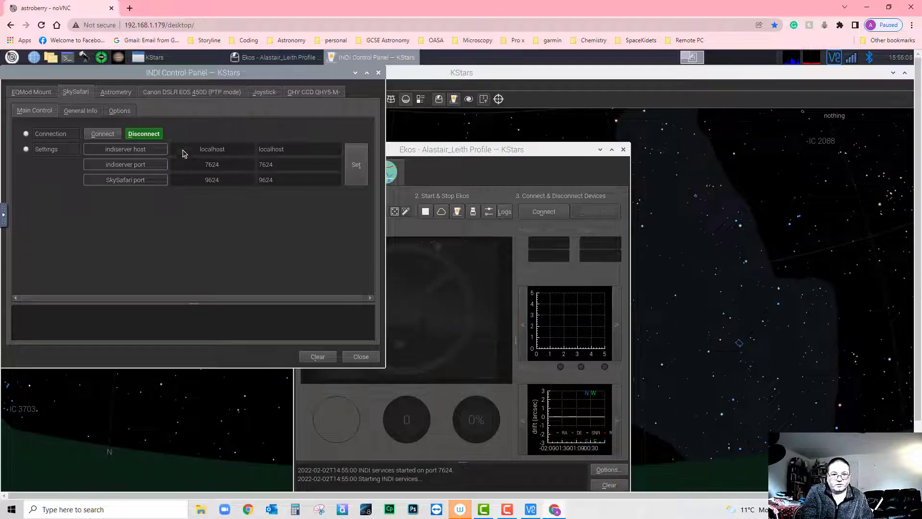
- Connect the SkySafari server and the Canon DSLR EOS 450D driver
click(95, 139)
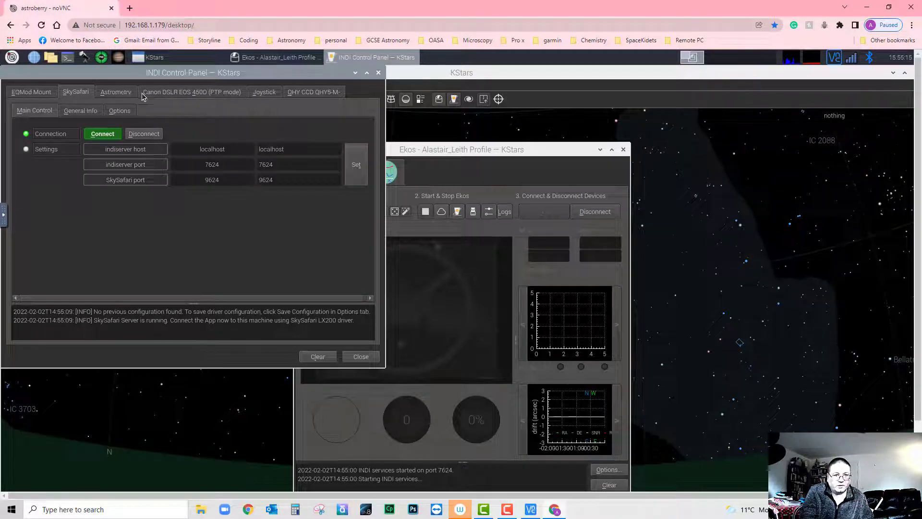
click(125, 95)
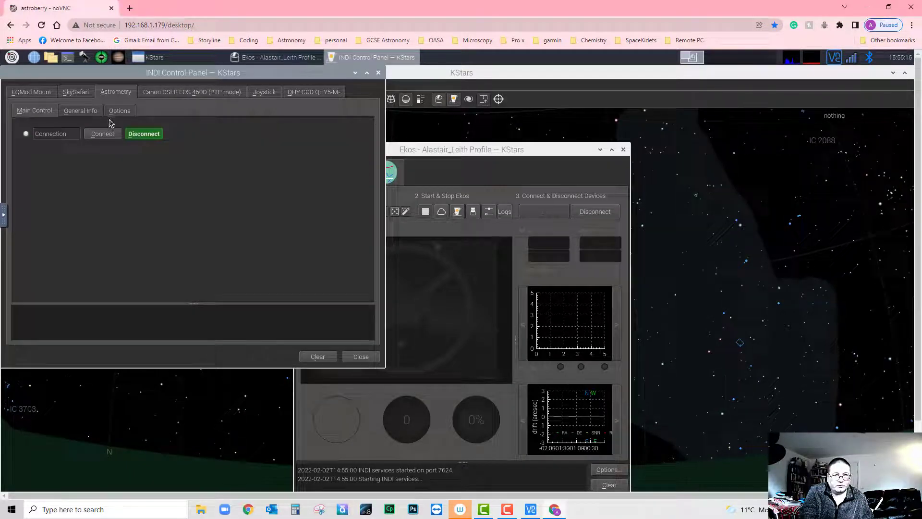
click(172, 93)
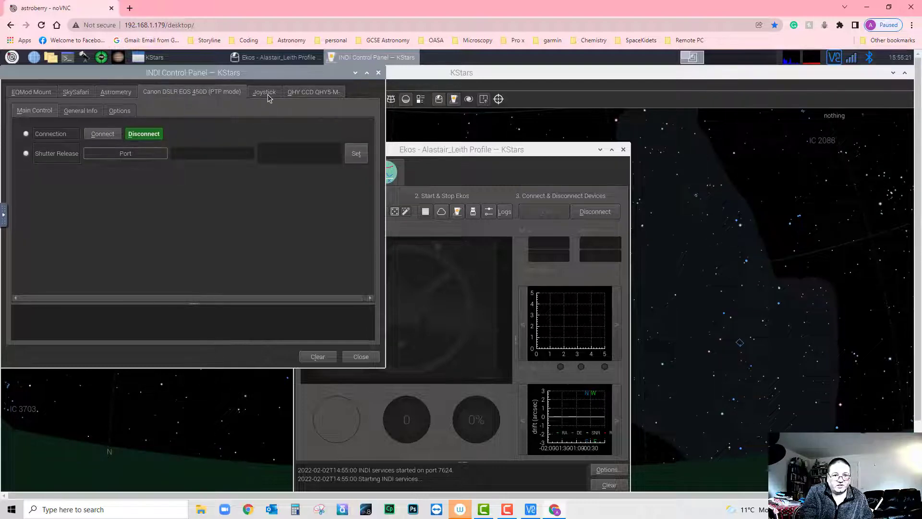
click(102, 134)
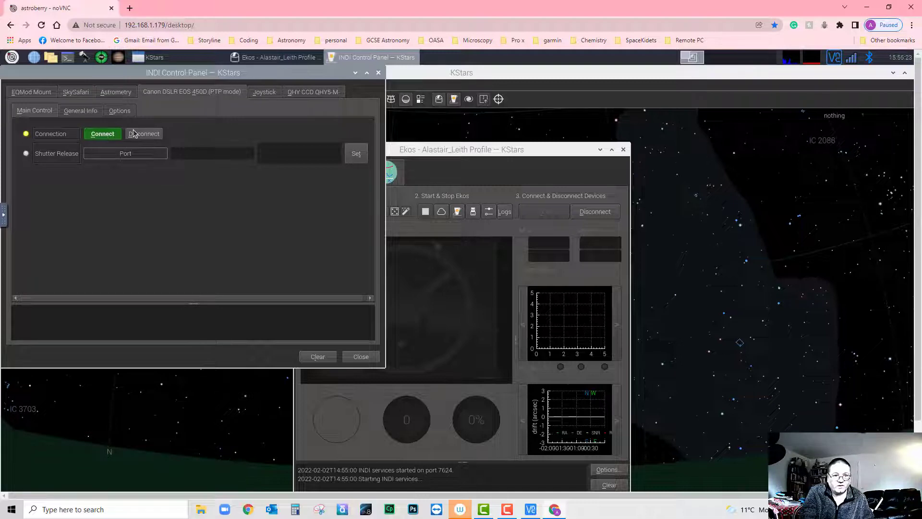
- Connect the QHY CCD camera and close the INDI Control Panel
click(263, 92)
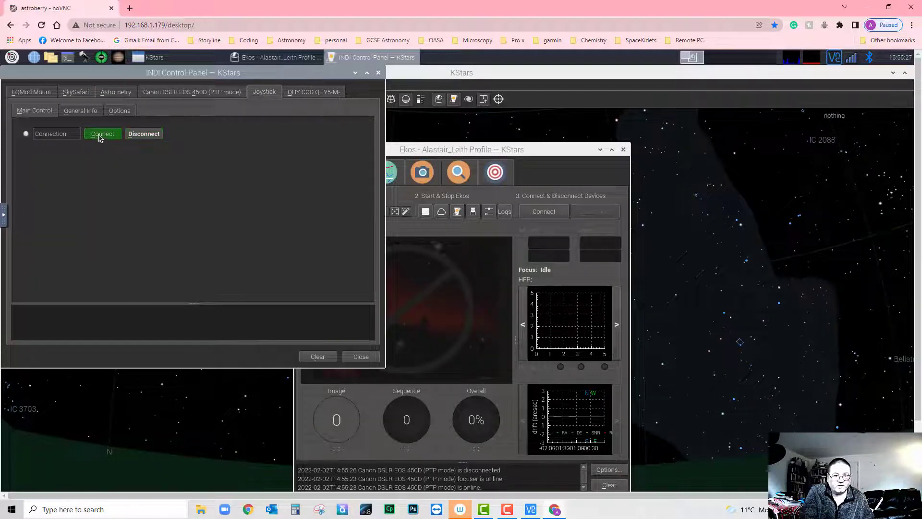
click(314, 93)
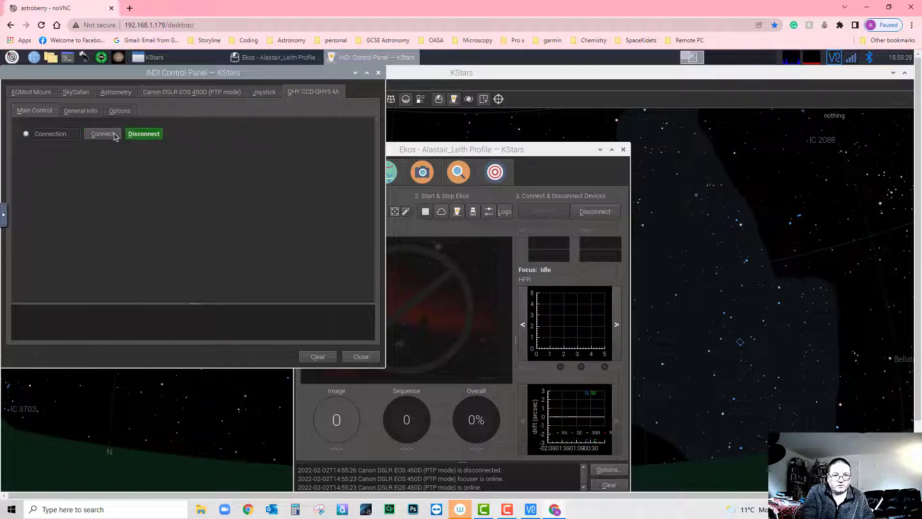
click(115, 135)
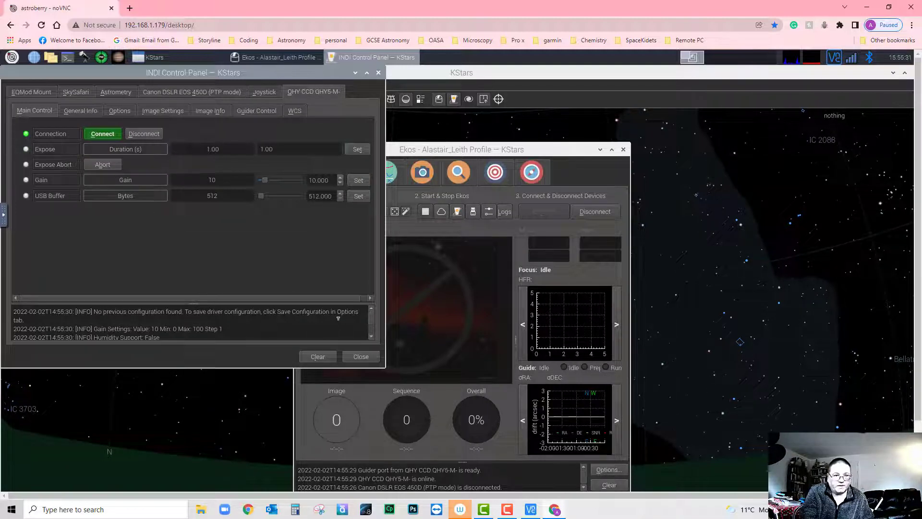
click(358, 360)
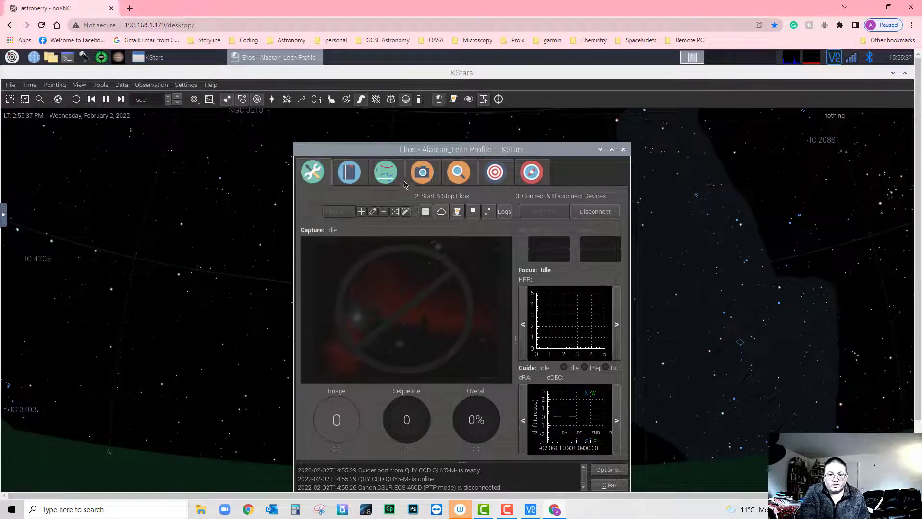
- Switch Ekos to the Capture module showing the Canon DSLR EOS camera
click(426, 172)
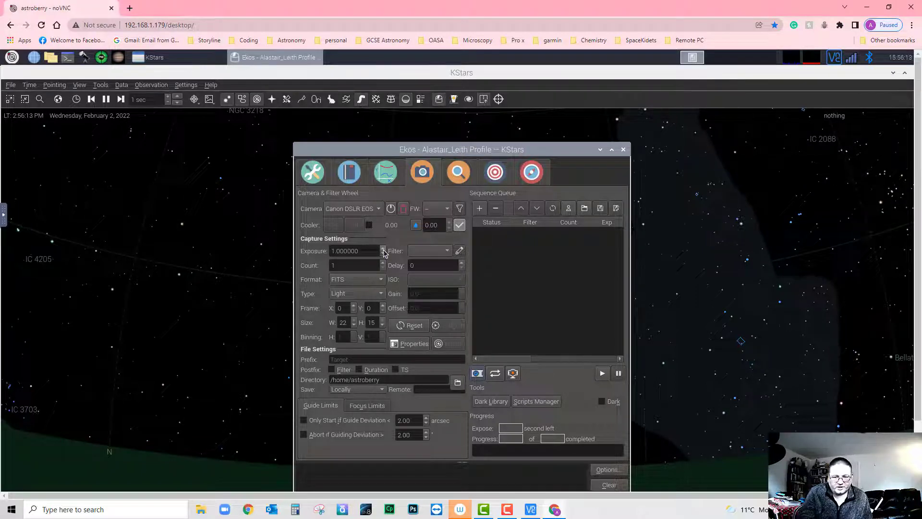
- Raise the exposure to 3 seconds and leave the image format on FITS
click(383, 249)
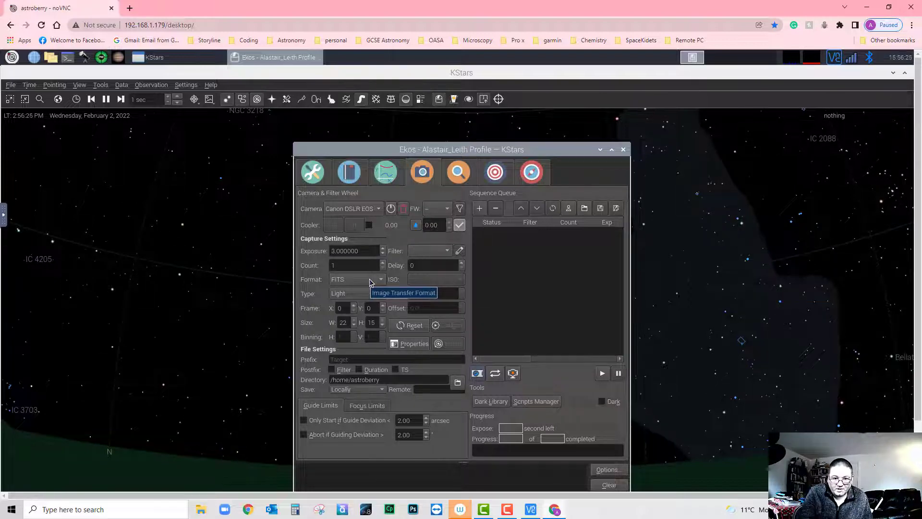
click(379, 283)
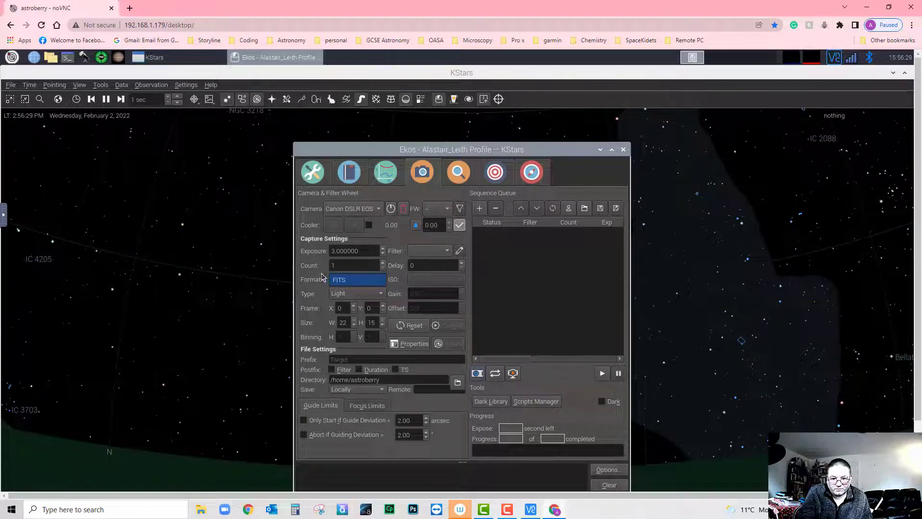
click(297, 272)
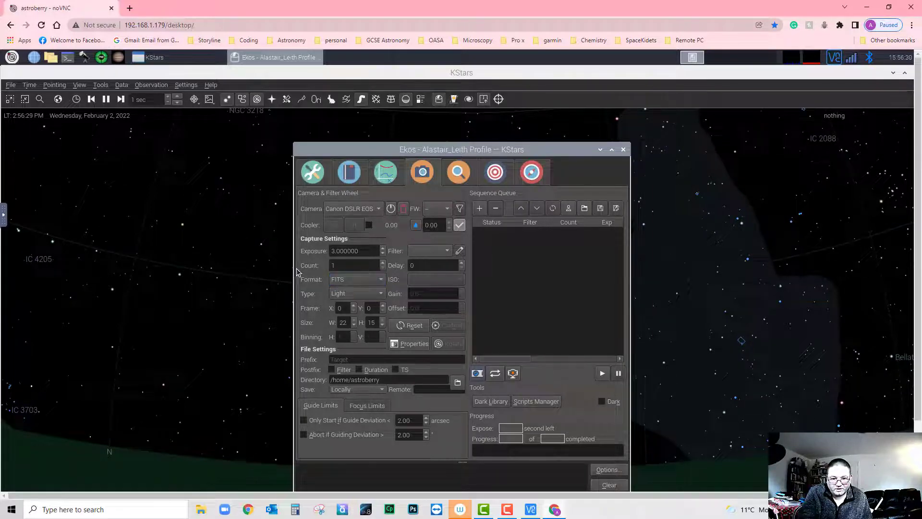
click(382, 283)
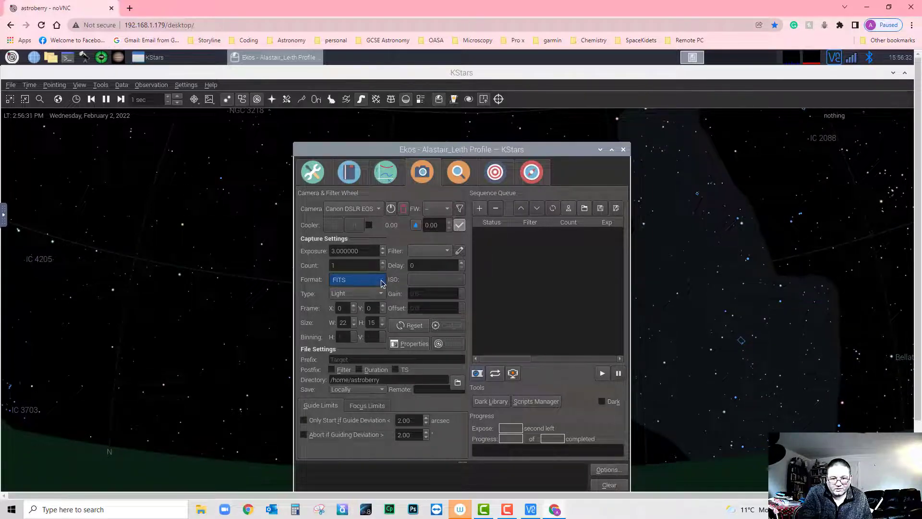
click(294, 224)
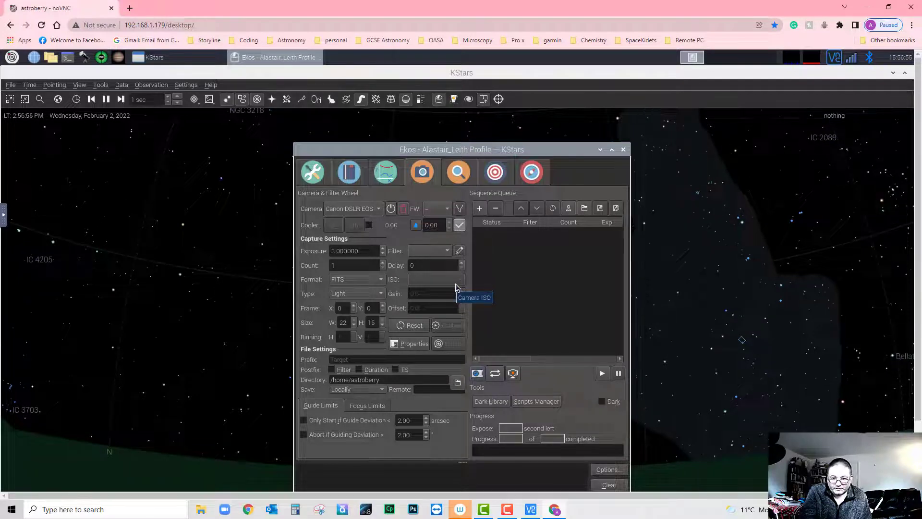
- Queue a 3-second capture job and set its frame type to Dark
click(479, 208)
click(523, 231)
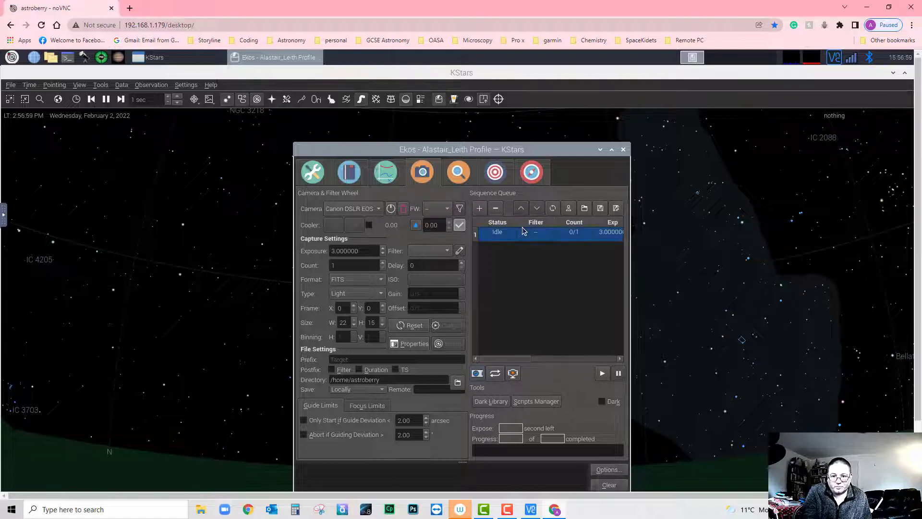
click(383, 294)
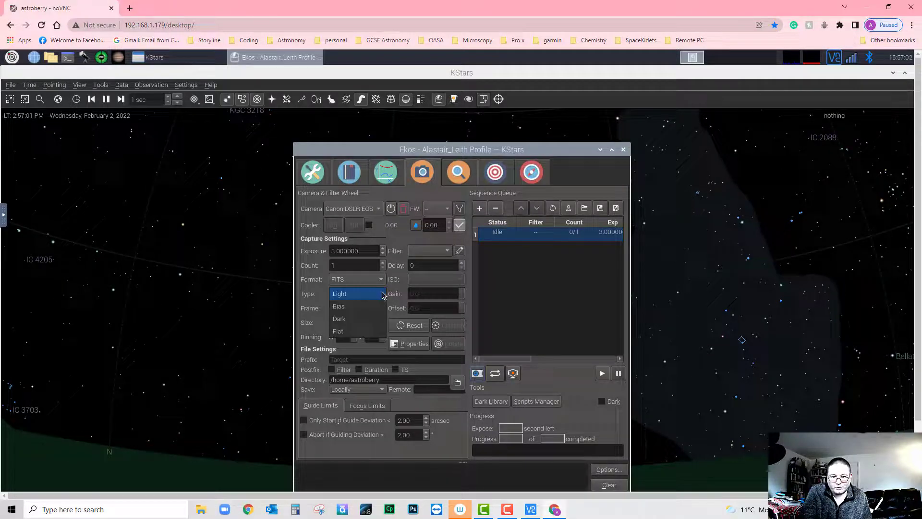
click(344, 319)
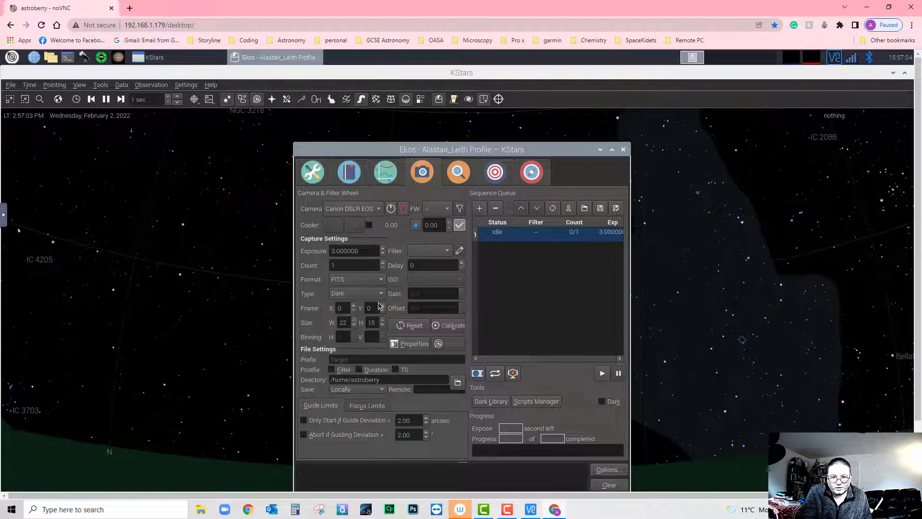
- Add a second job, select the first queued job and start the sequence
click(478, 208)
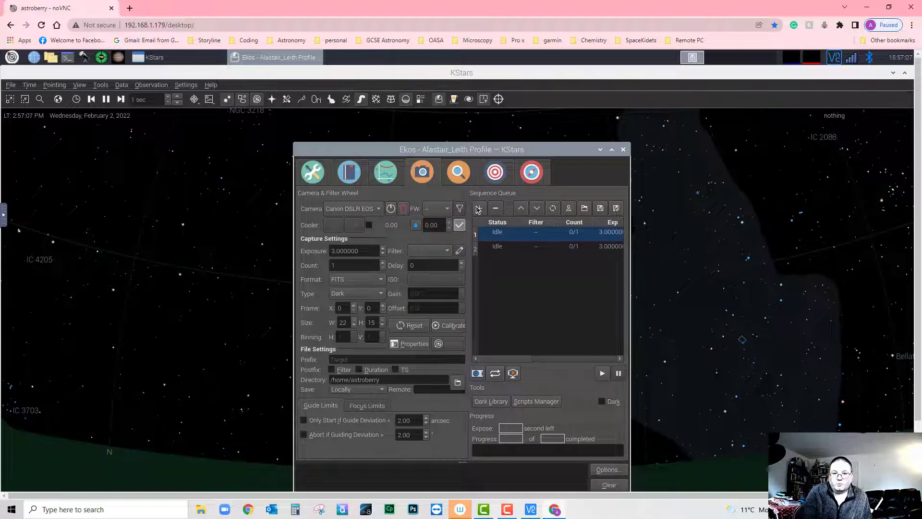
click(504, 238)
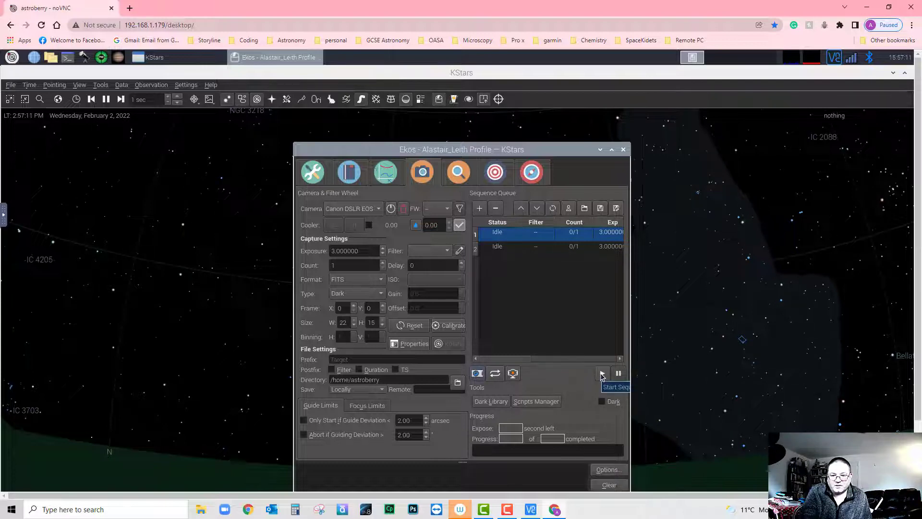
click(601, 374)
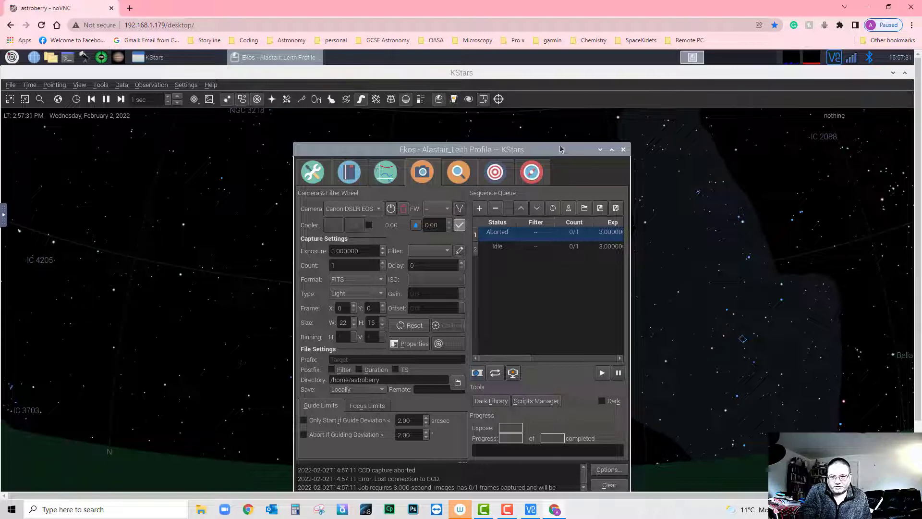
- Nudge the Ekos window up and switch it to the Align module
drag(560, 140, 553, 124)
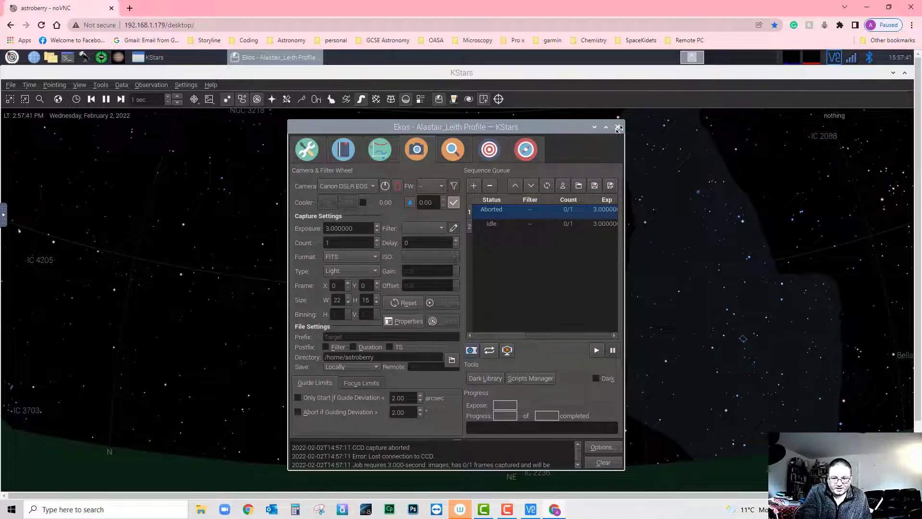
click(490, 151)
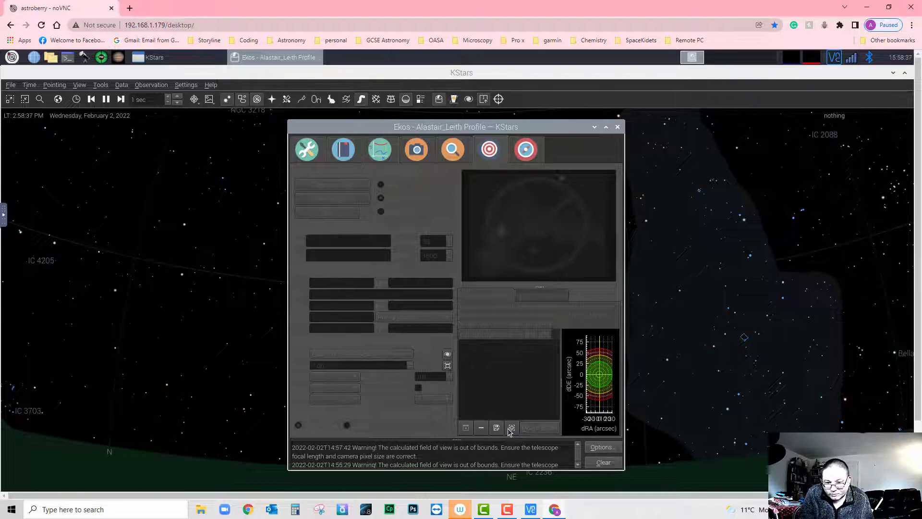
click(607, 452)
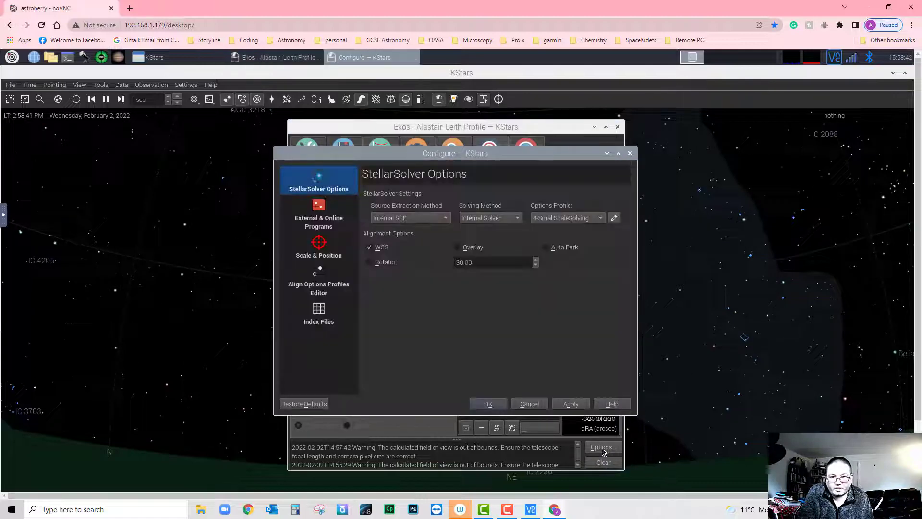
click(320, 321)
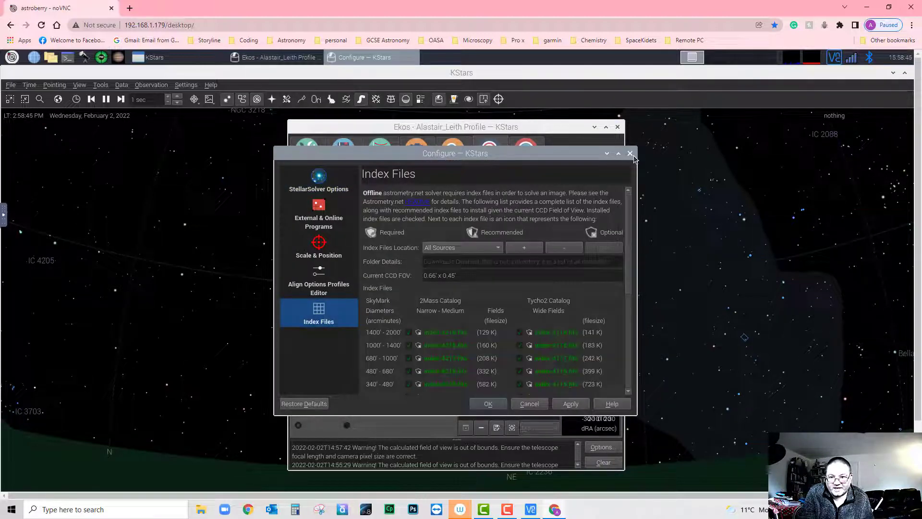
click(632, 155)
click(607, 449)
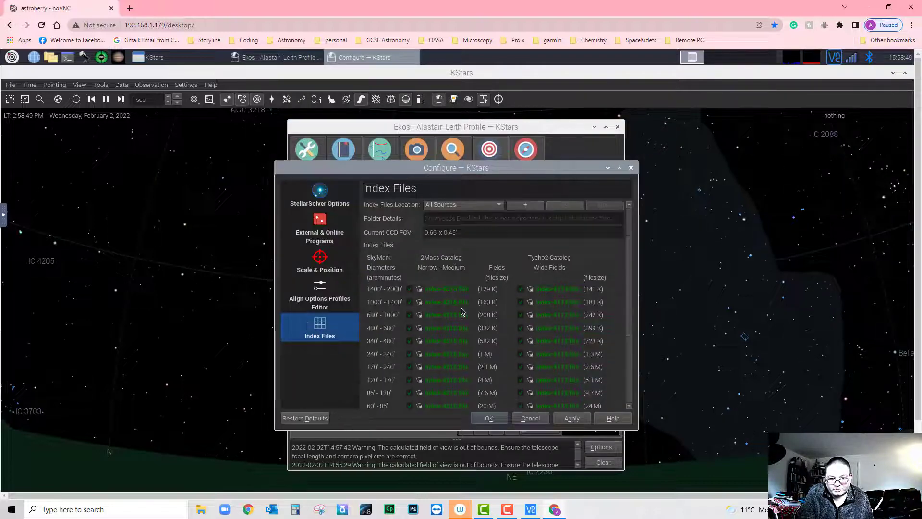
scroll(462, 311, down, 3)
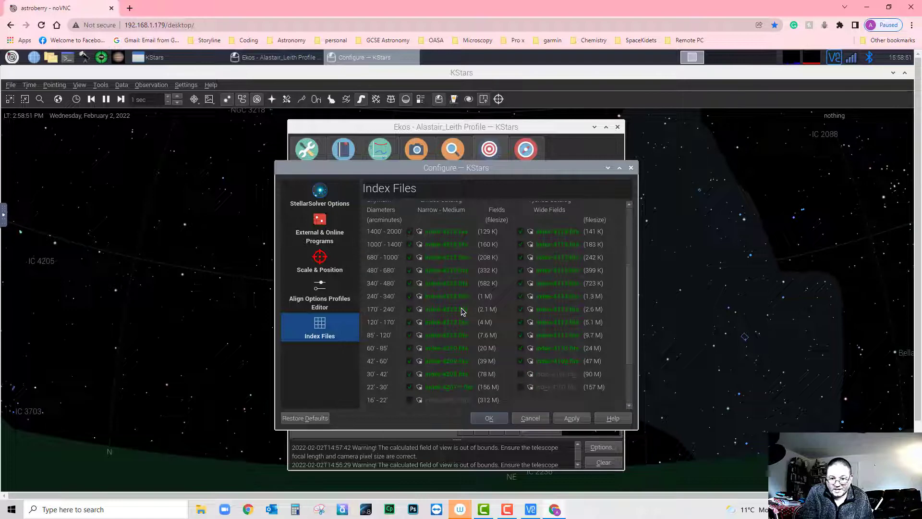
scroll(534, 273, up, 2)
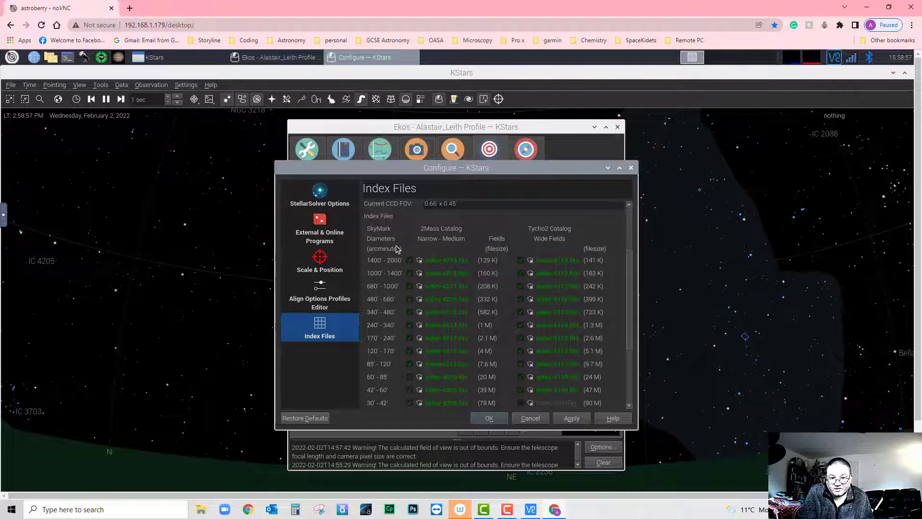
scroll(398, 262, down, 4)
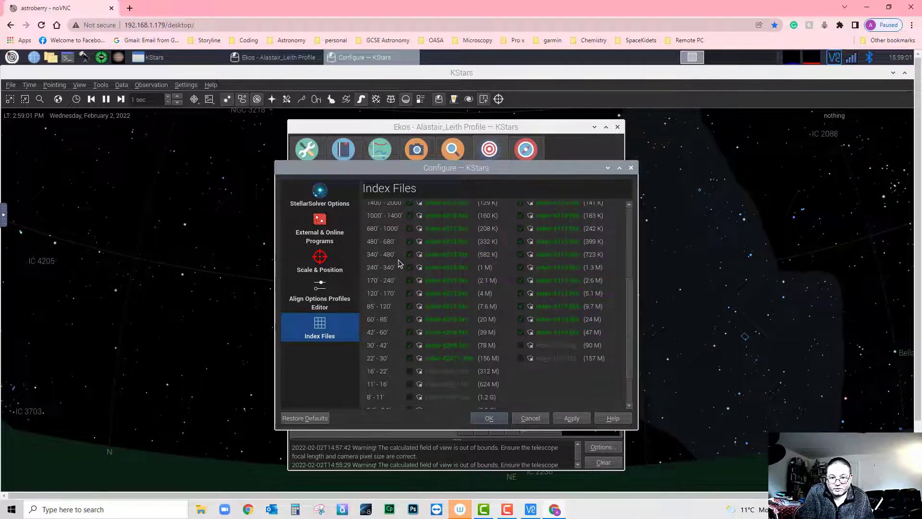
scroll(399, 261, up, 10)
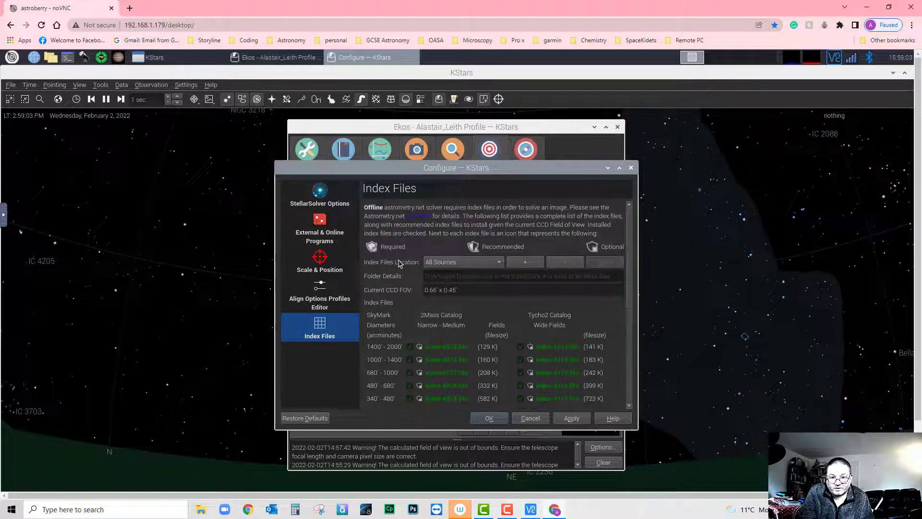
scroll(399, 262, down, 8)
scroll(399, 261, up, 6)
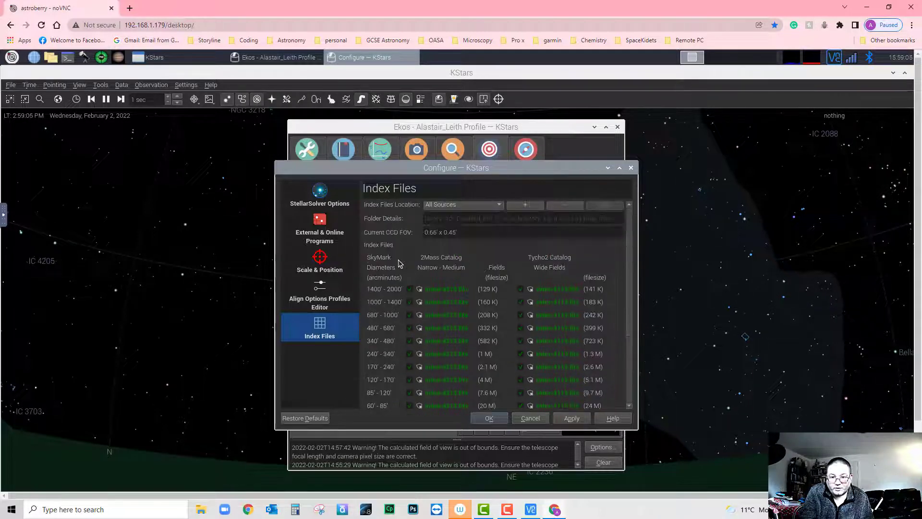
click(631, 168)
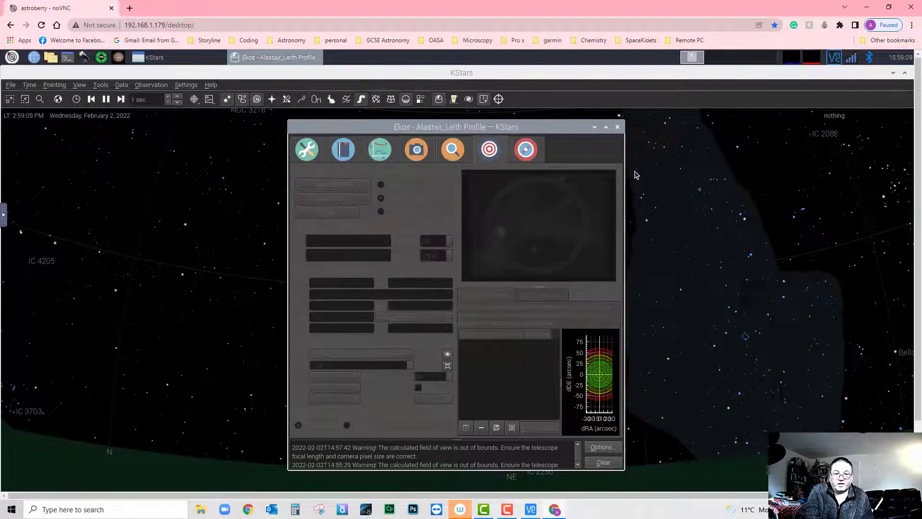
- Go back to the Ekos Capture module and keep FITS as the image format
click(417, 153)
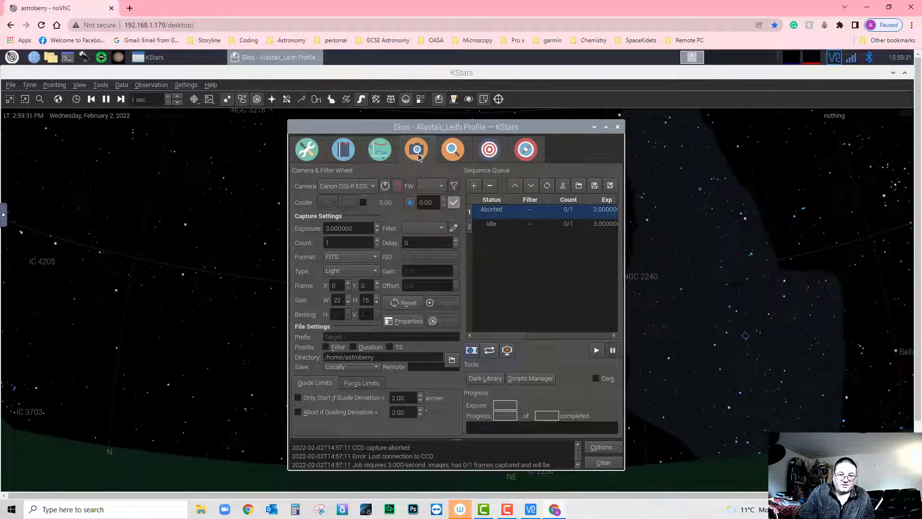
click(373, 261)
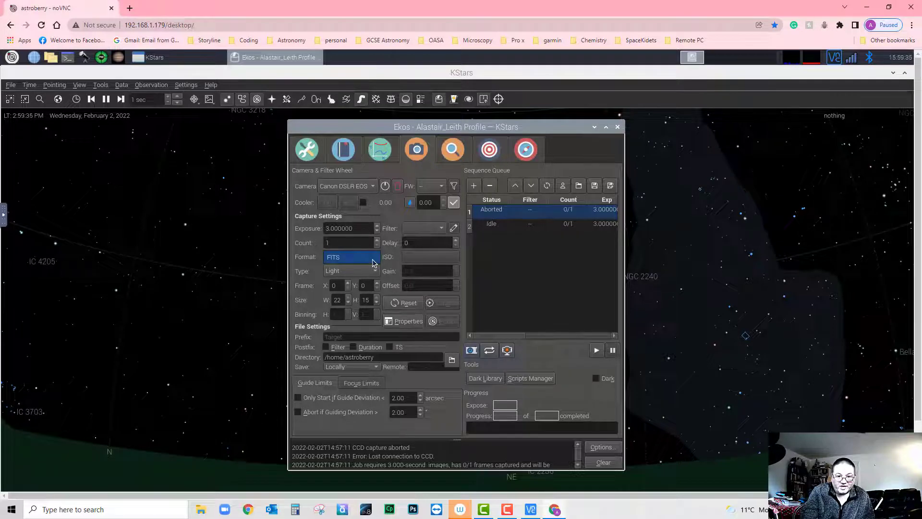
click(456, 261)
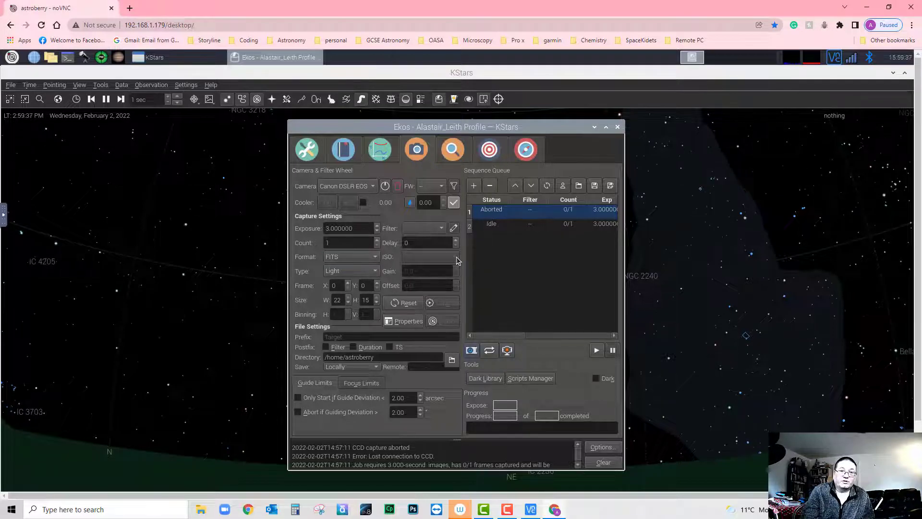